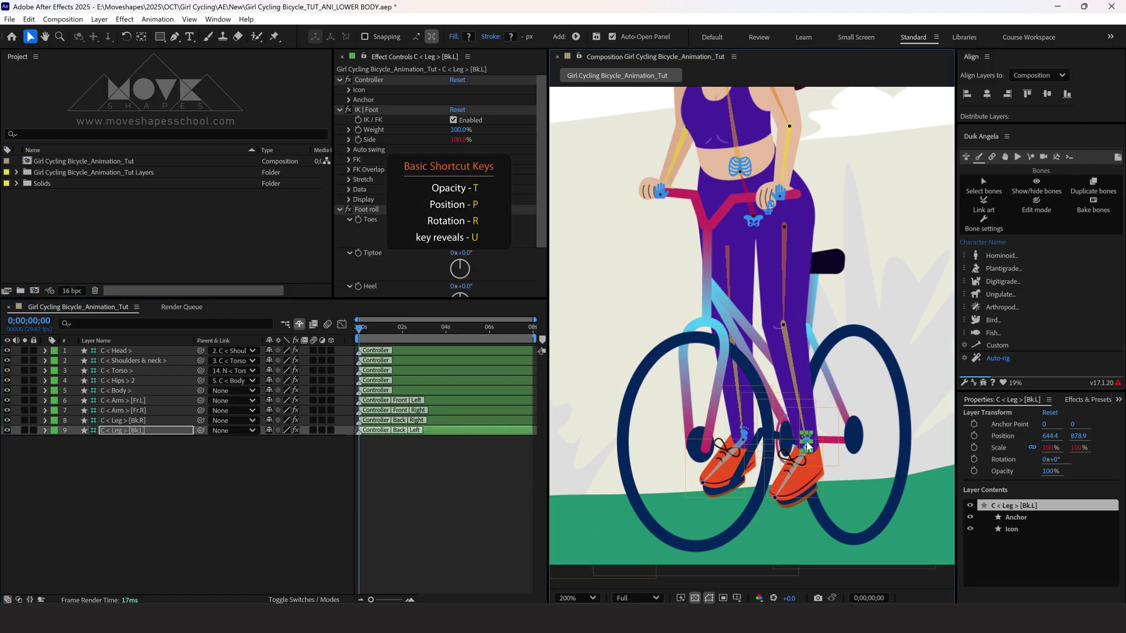
Place the Bk.L and Bk.R foot controllers on the pedals, then select both back-leg layers
left_click_drag(807, 444, 798, 376)
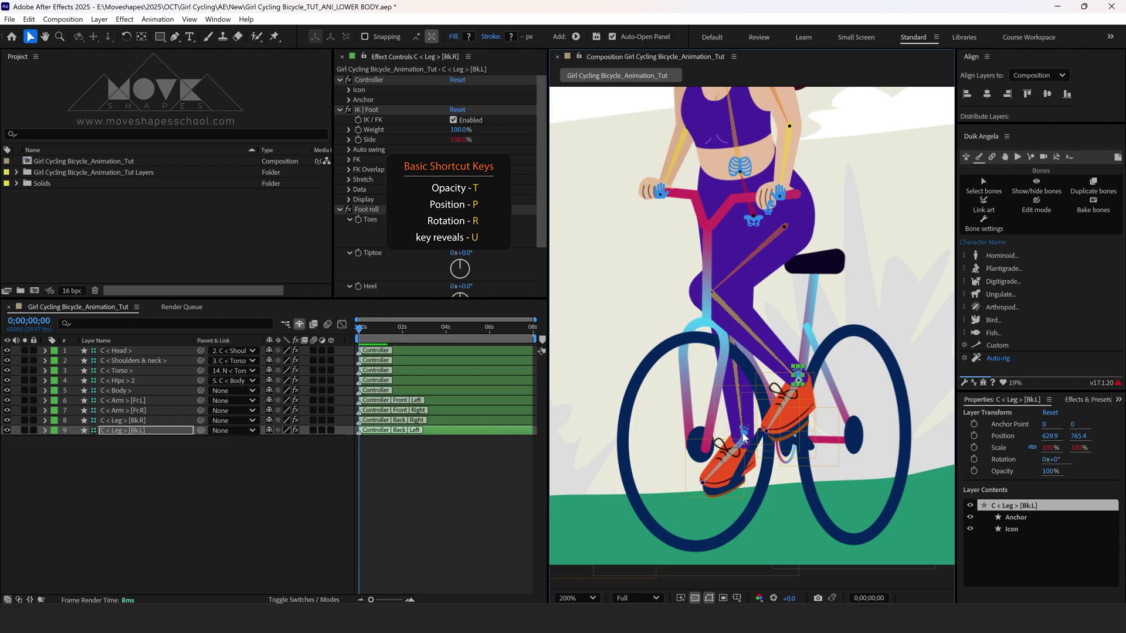
left_click_drag(748, 437, 770, 444)
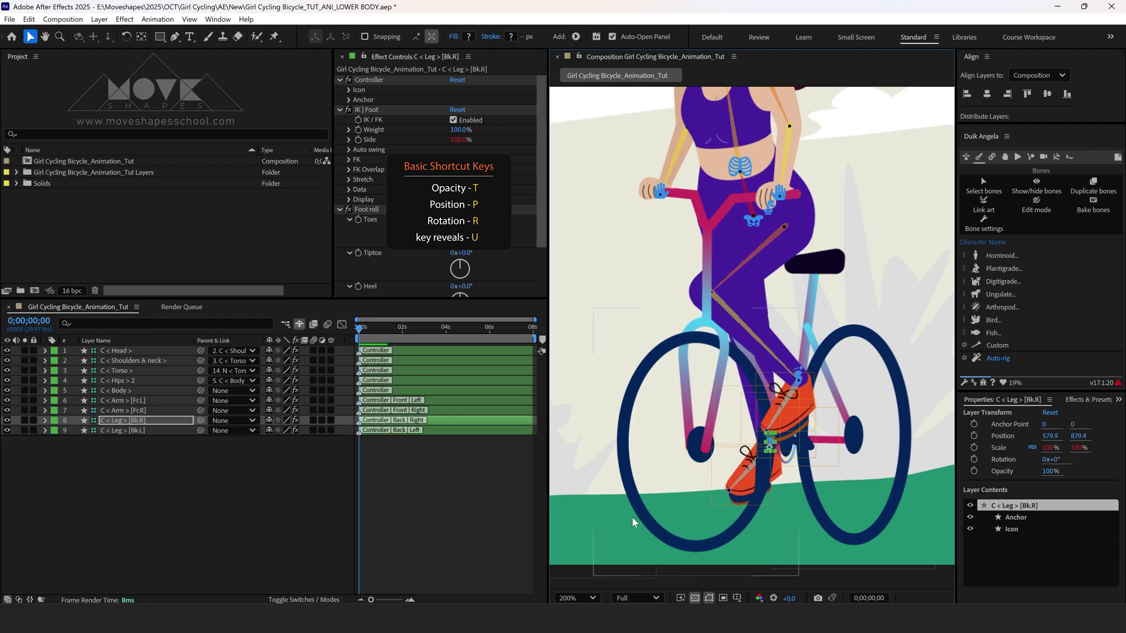
left_click(407, 488)
left_click_drag(153, 444, 123, 427)
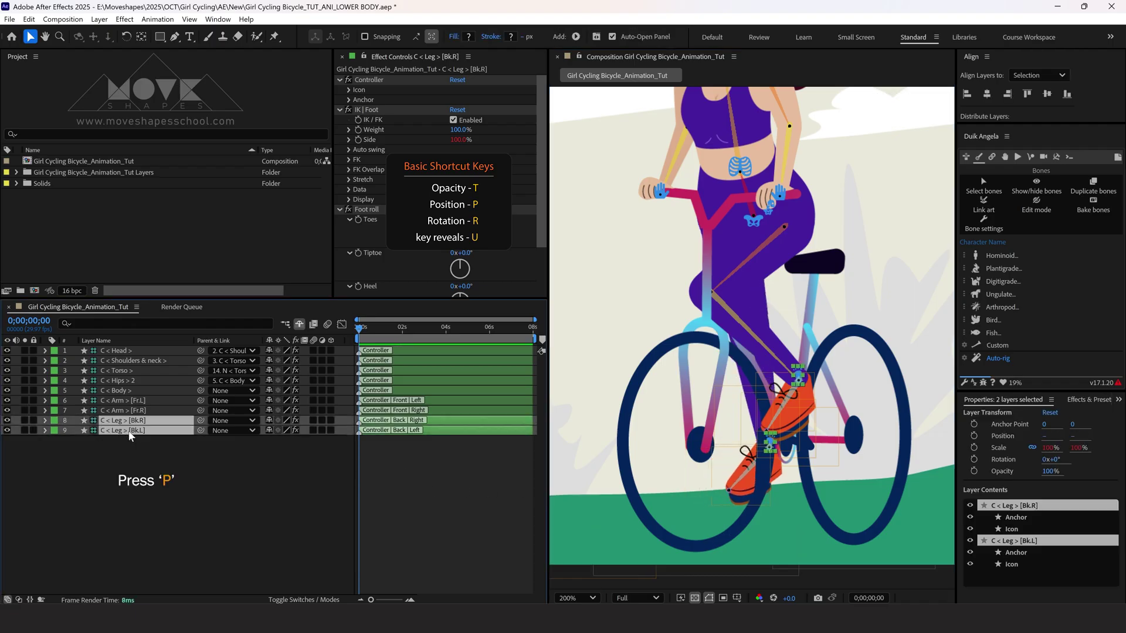
Key both back-leg Positions at frame 0 (579.9, 879.4 and 629.9, 765.4) and zoom the timeline to the first second
key("p")
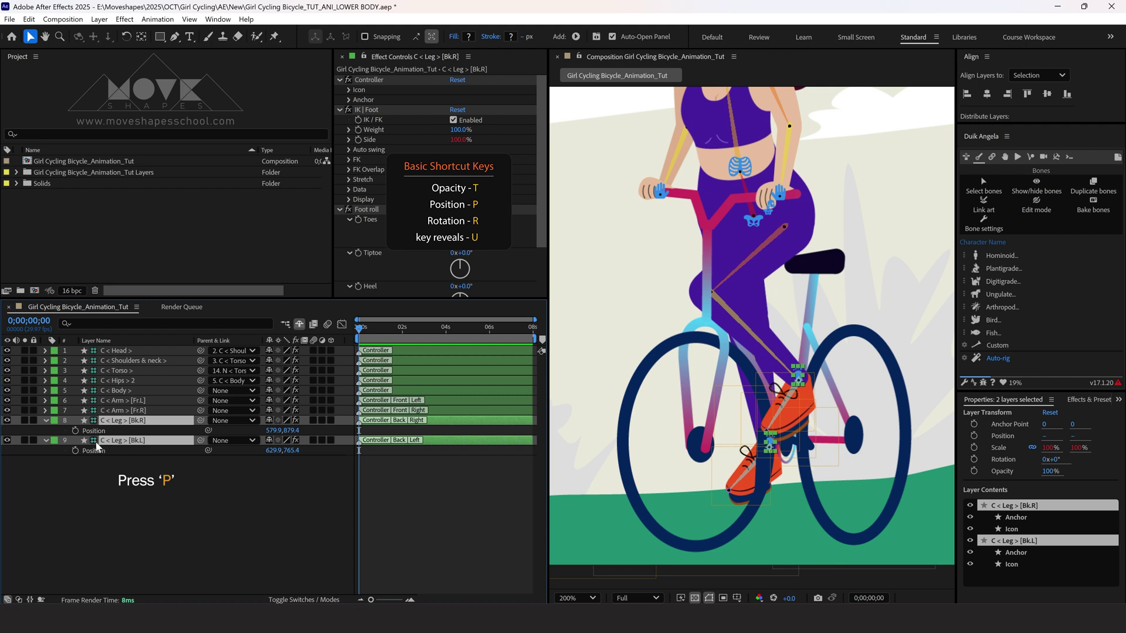
left_click(75, 430)
left_click(413, 480)
key("=")
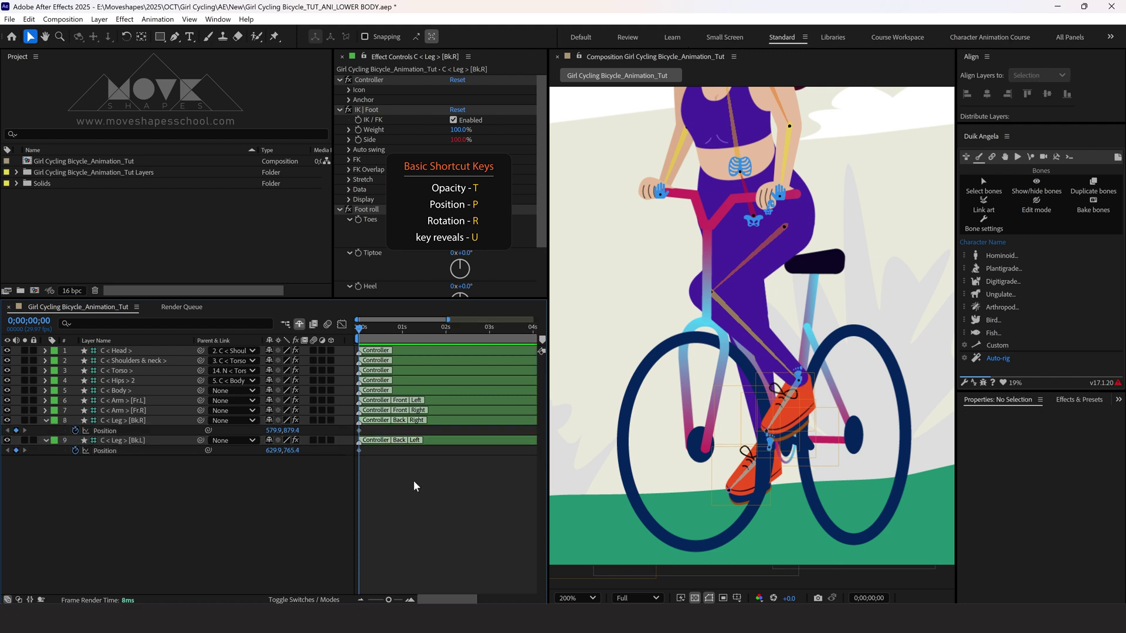
key("=")
key("=")
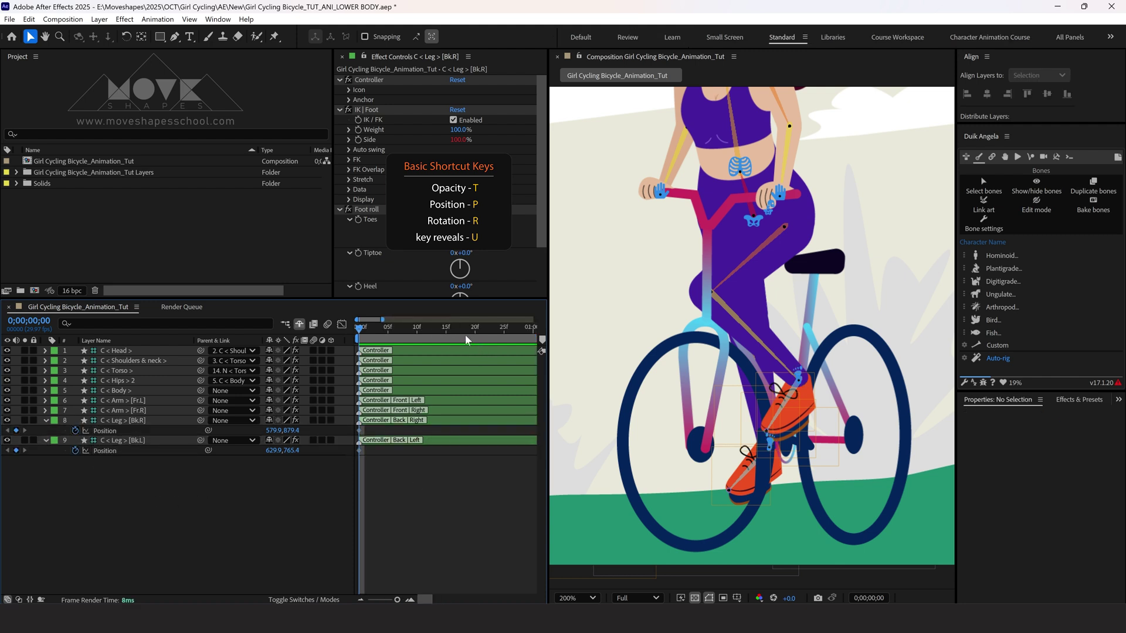
left_click_drag(359, 340, 527, 340)
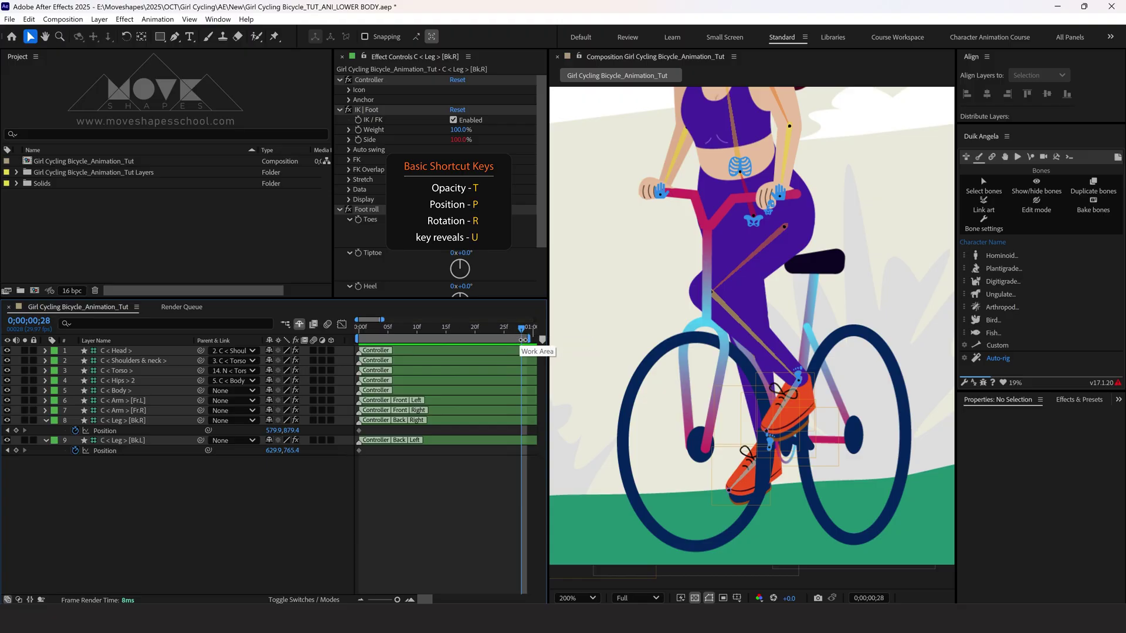
key("Home")
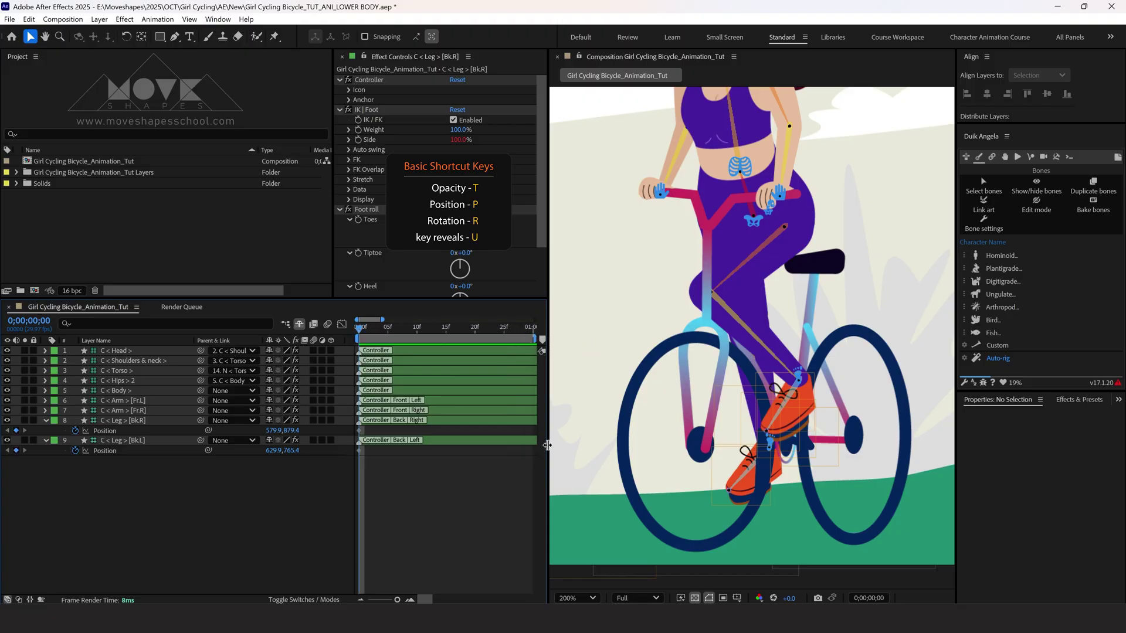
left_click_drag(548, 448, 565, 448)
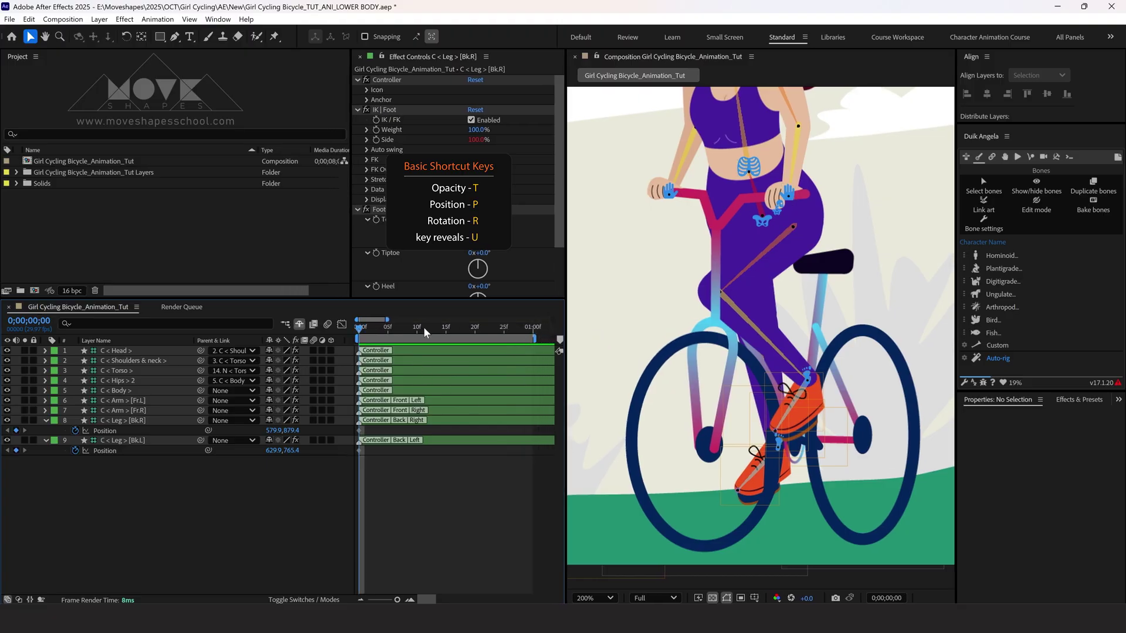
At frame 15, raise the right back foot to 597.9, 783.9 and drop the left to 627.4, 881.4
left_click_drag(441, 339, 445, 339)
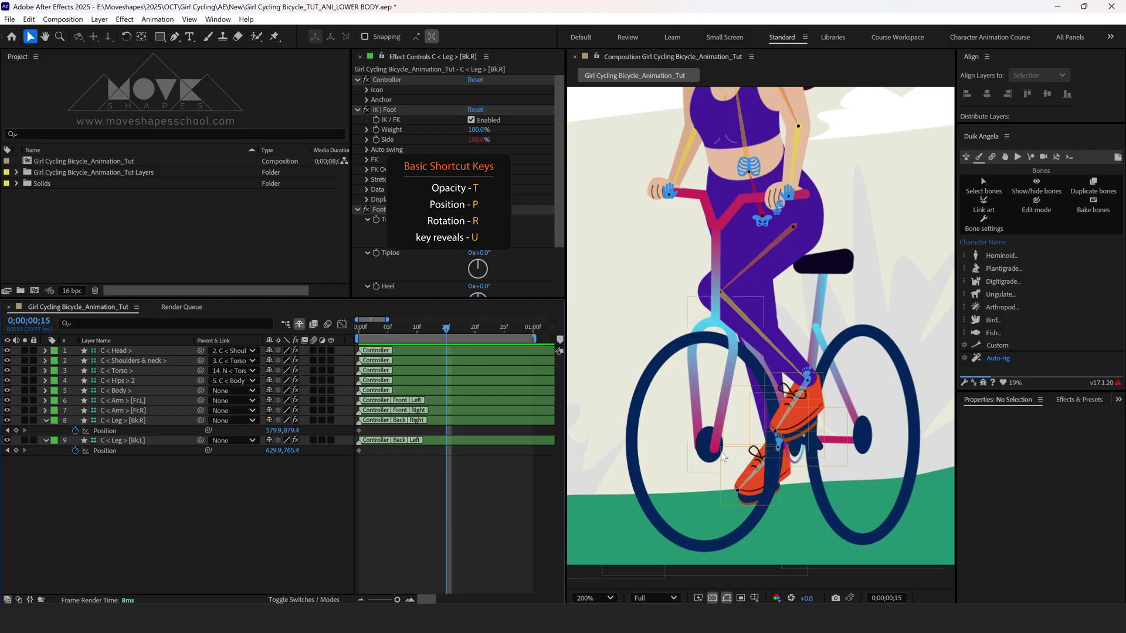
mouse_move(781, 448)
left_mouse_down()
mouse_move(790, 399)
mouse_move(806, 446)
left_mouse_up()
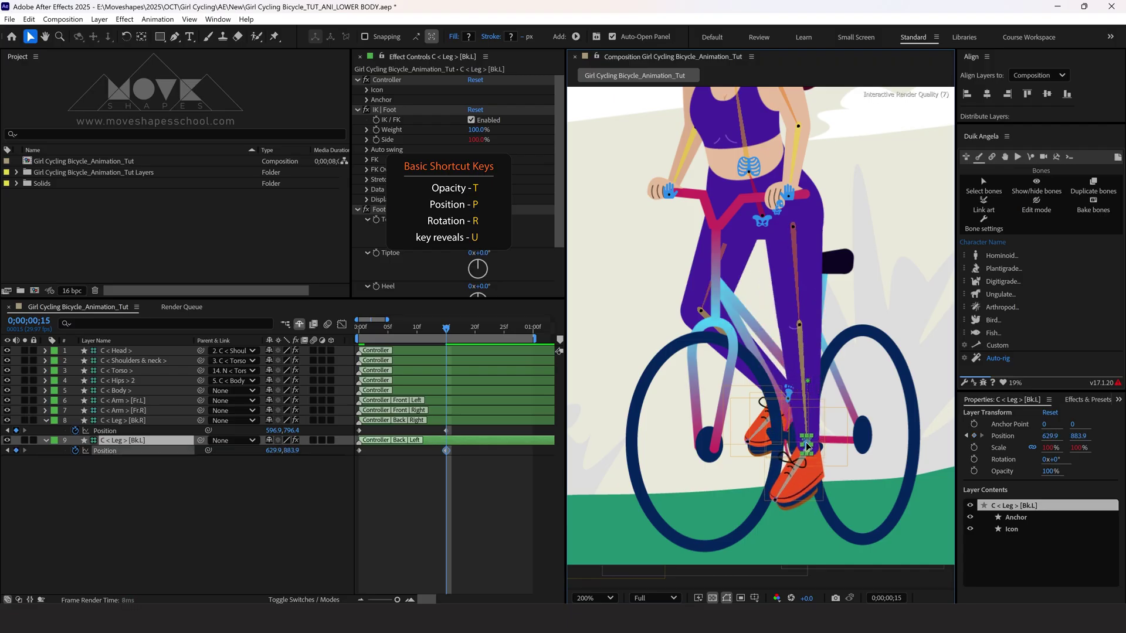
left_click_drag(806, 445, 807, 446)
key("Return")
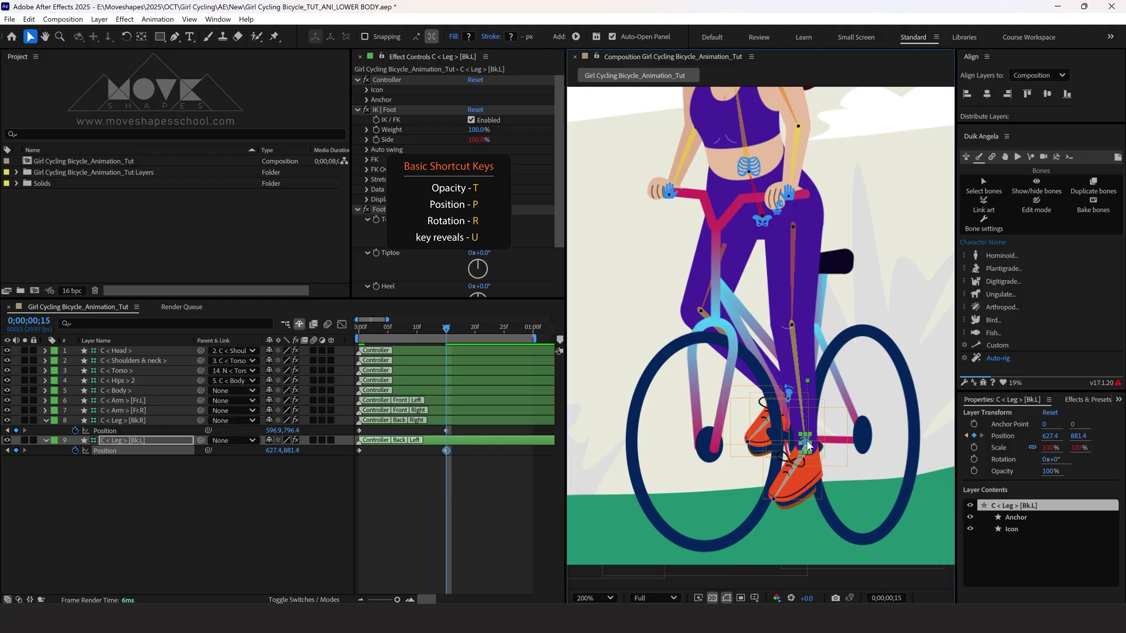
left_click(453, 421)
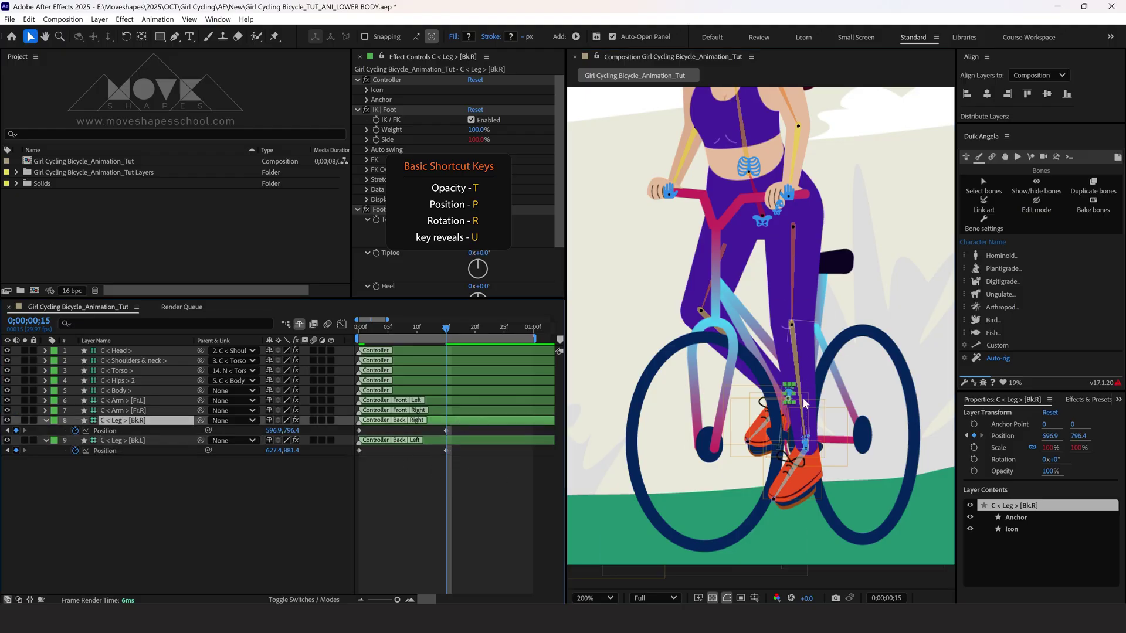
left_click_drag(790, 397, 791, 388)
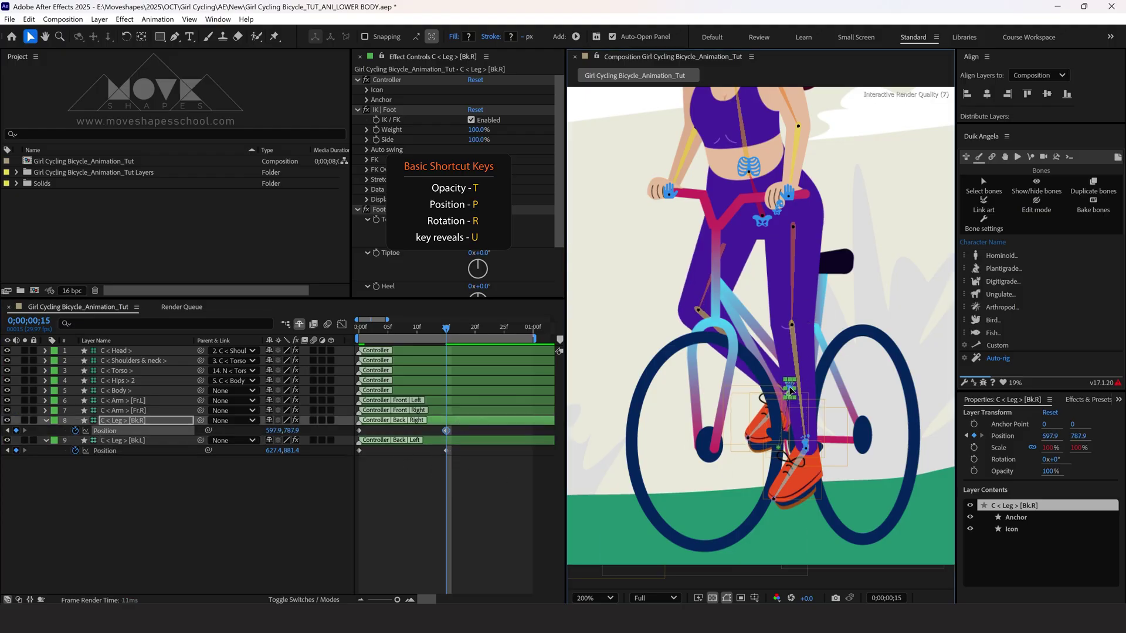
left_click(500, 496)
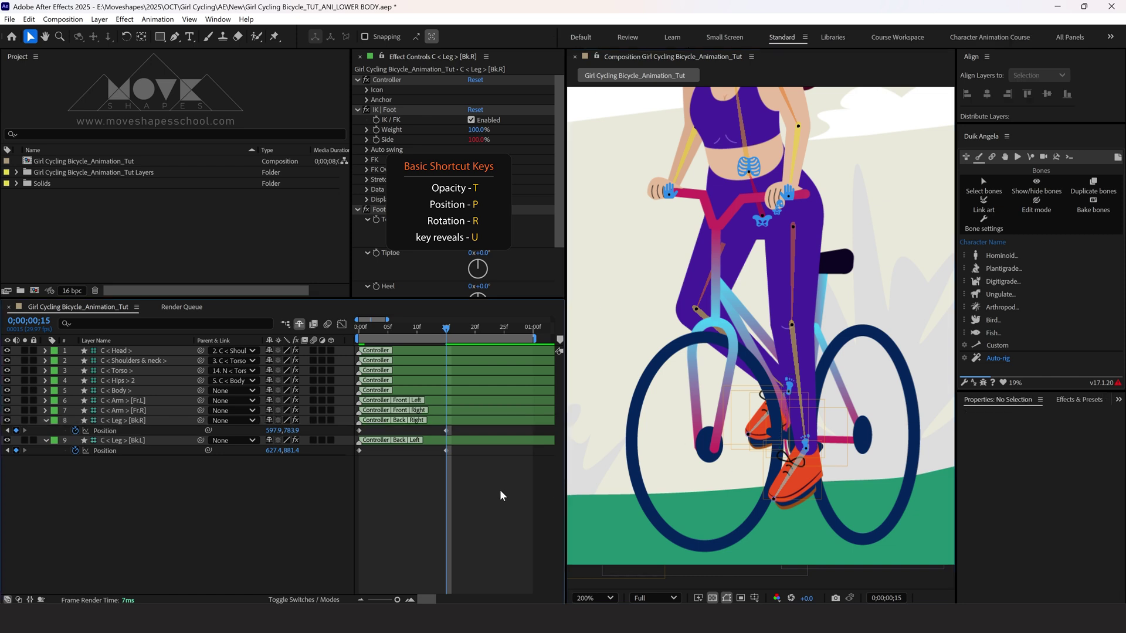
left_click_drag(446, 333, 293, 371)
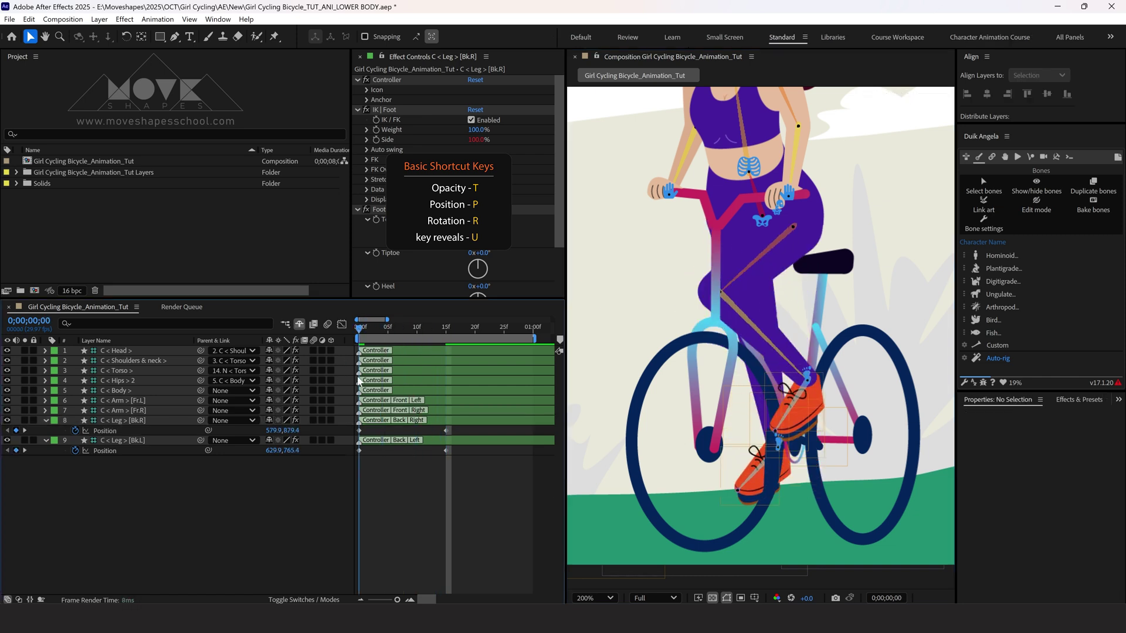
Paste the legs' frame-0 Position keyframes at 0;00;01;00 via Edit > Paste
key("space")
left_click_drag(426, 386, 527, 390)
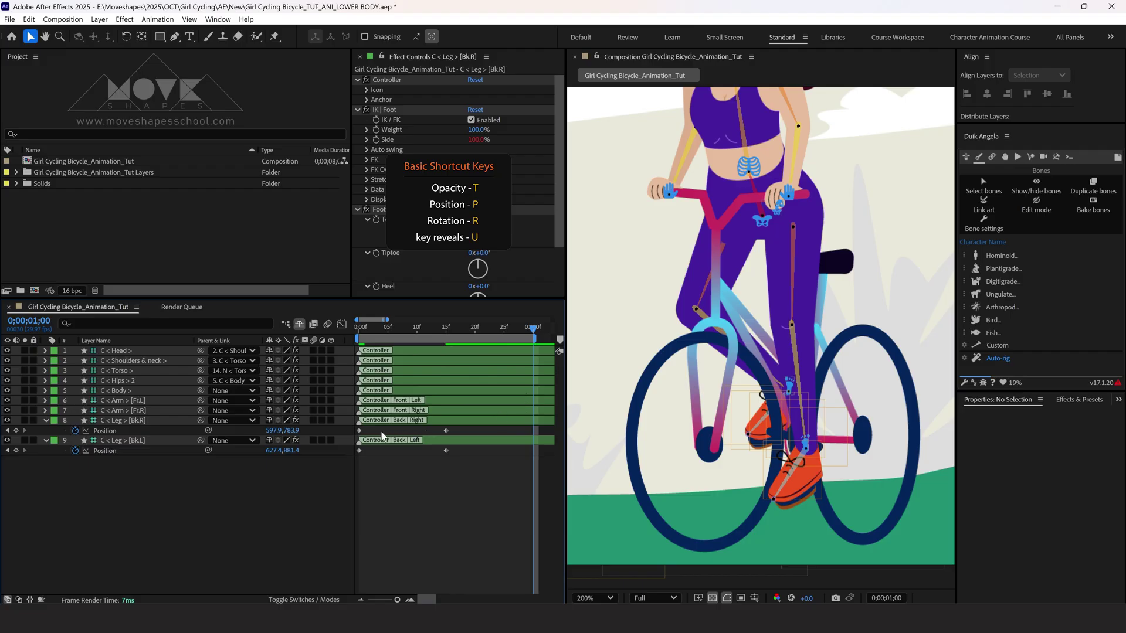
left_click_drag(355, 426, 377, 475)
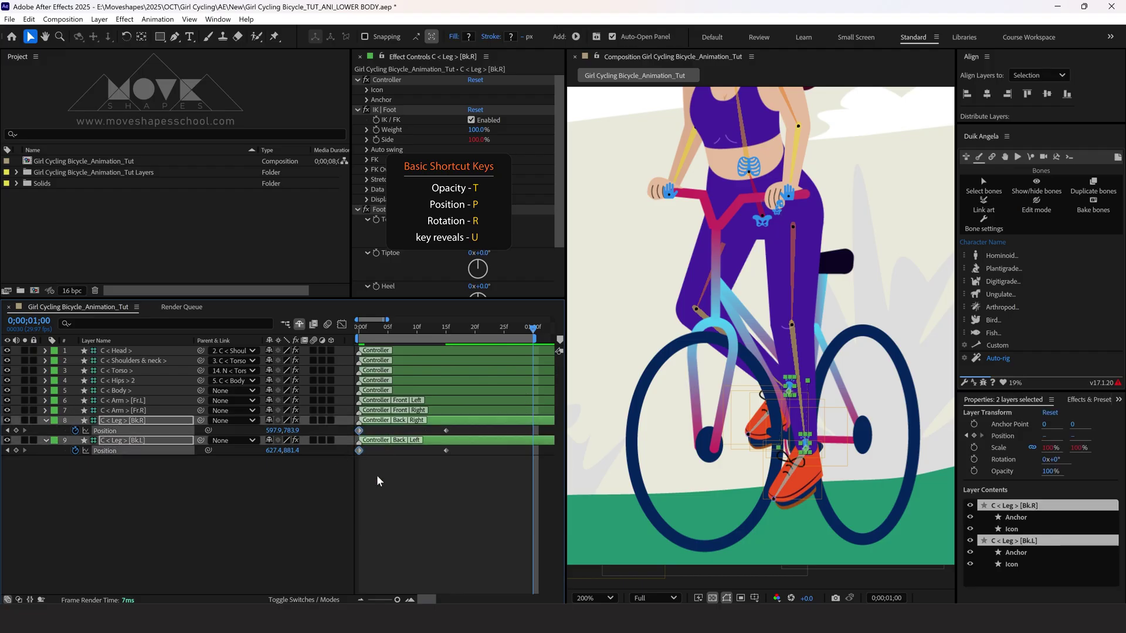
left_click(28, 20)
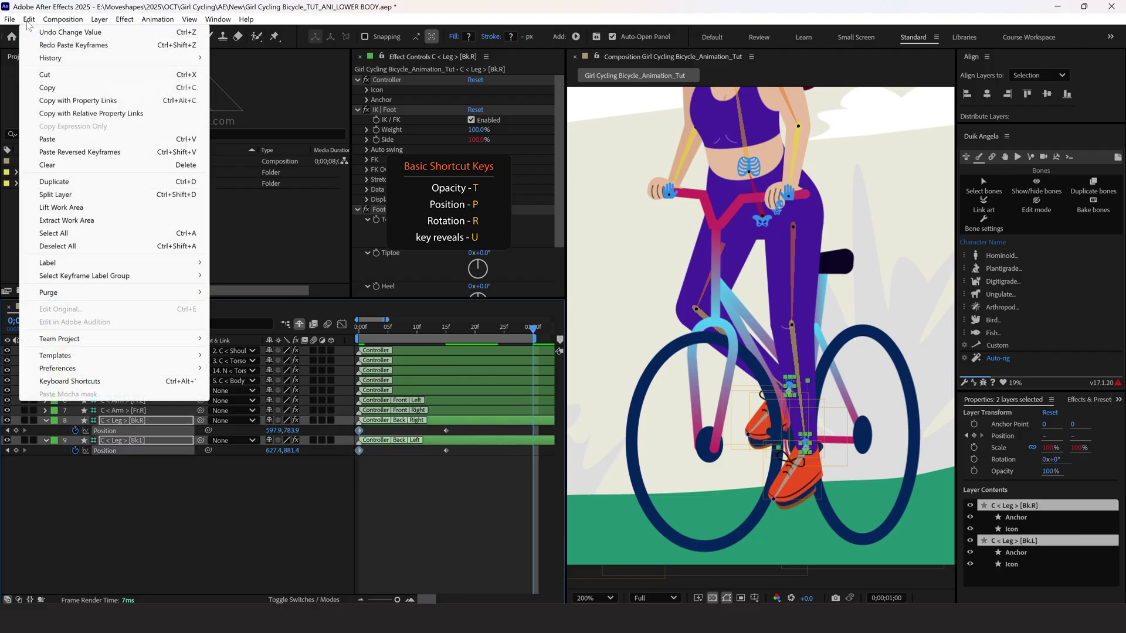
left_click(62, 143)
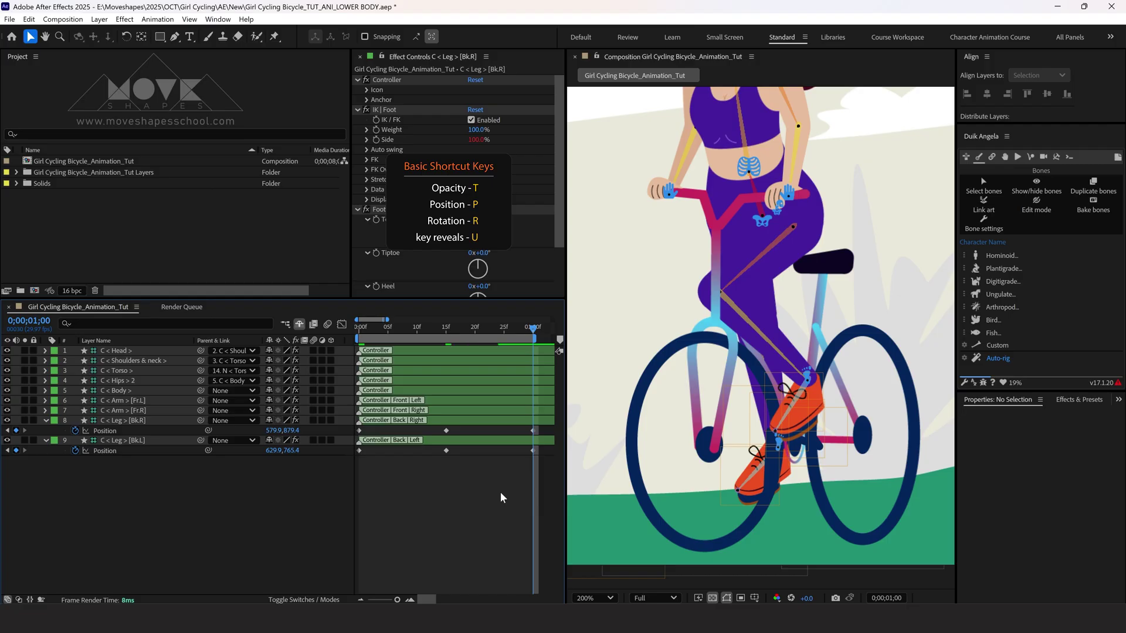
Play the pedal loop from frame 0, then select all of the left back leg's Position keyframes
key("Home")
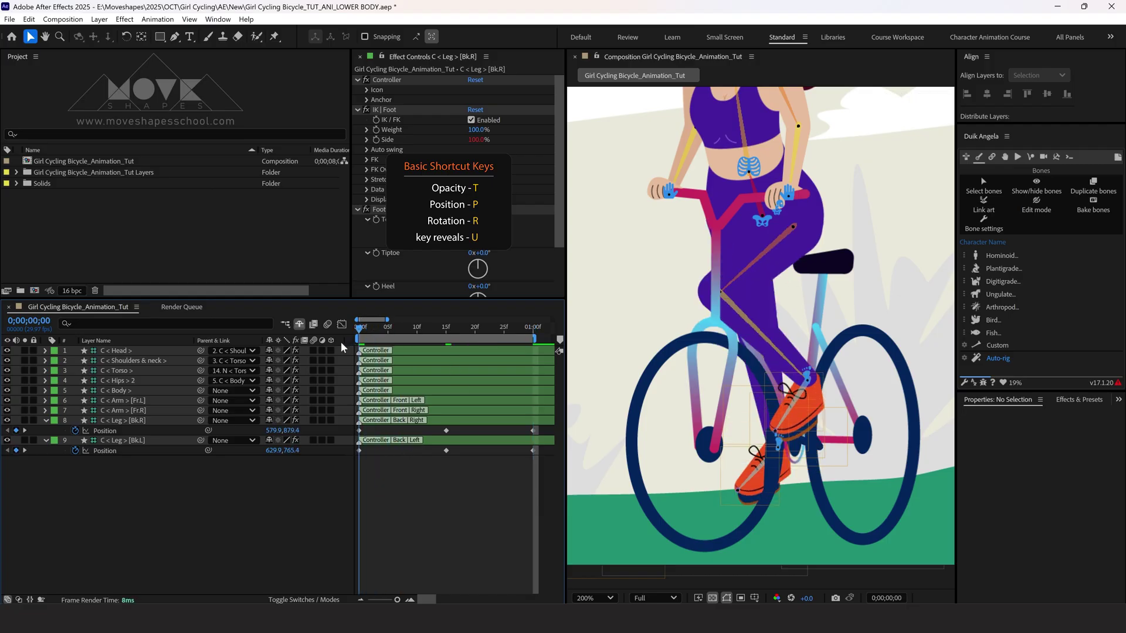
key("space")
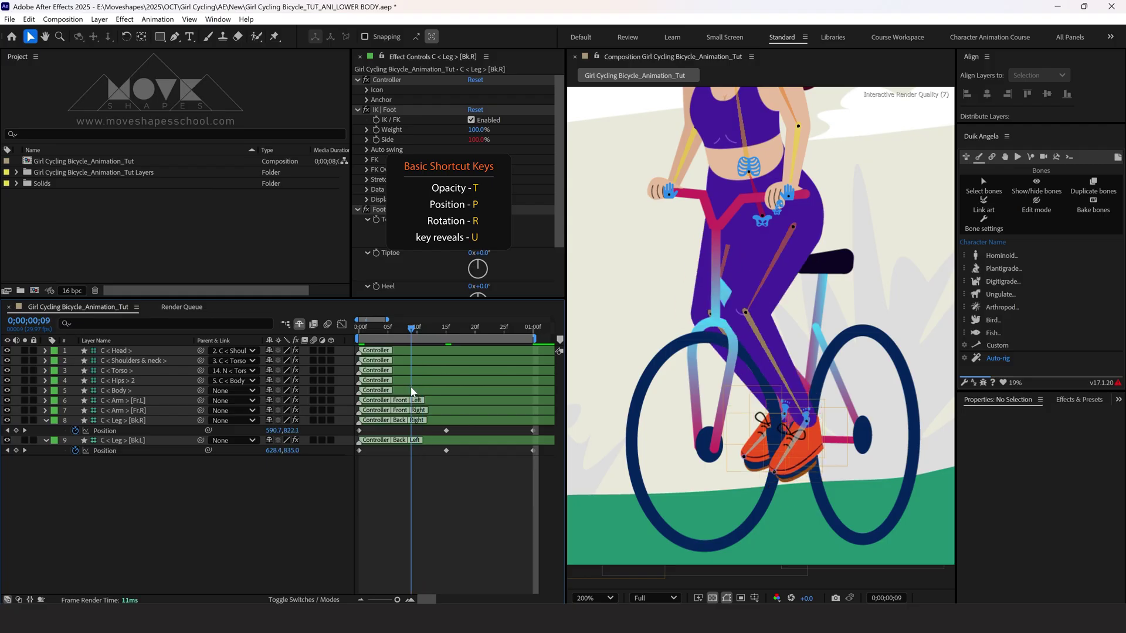
key("space")
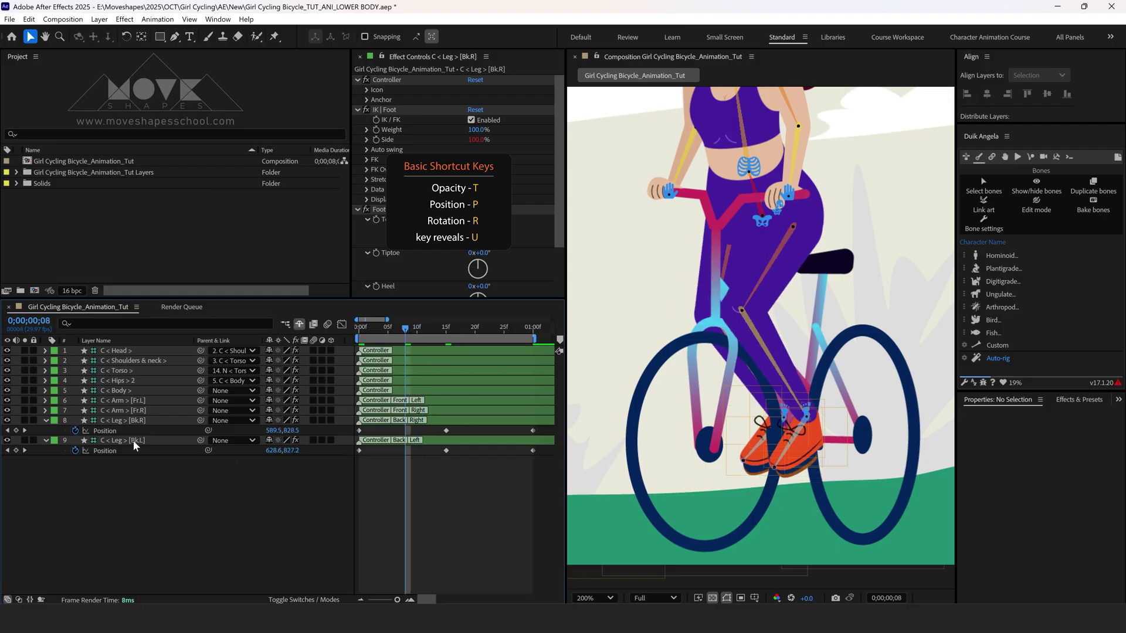
left_click(131, 441)
left_click(108, 450)
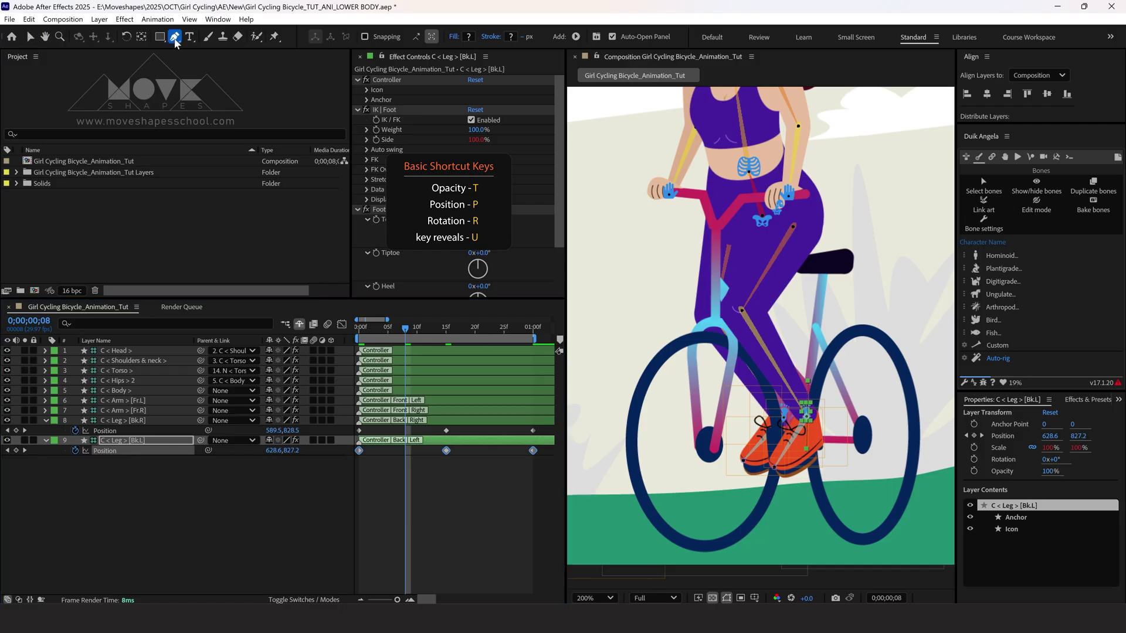
With Convert Vertex, pull the left foot back at frame 8 and forward to 675.7, 819.1 at frame 23
left_click_drag(175, 36, 220, 78)
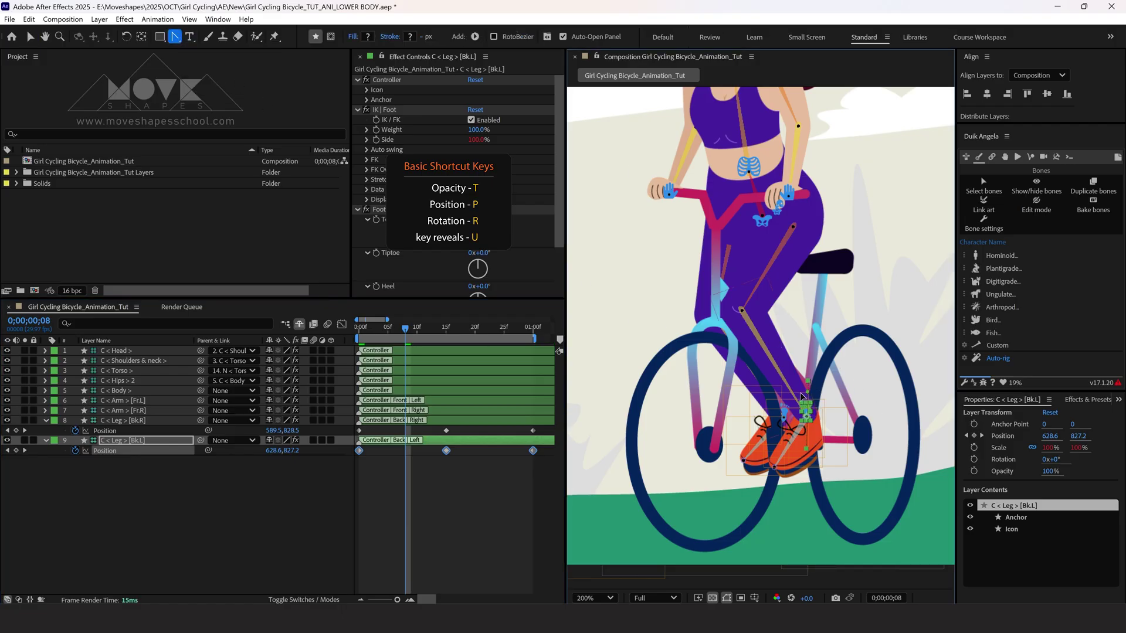
left_click_drag(801, 396, 745, 416)
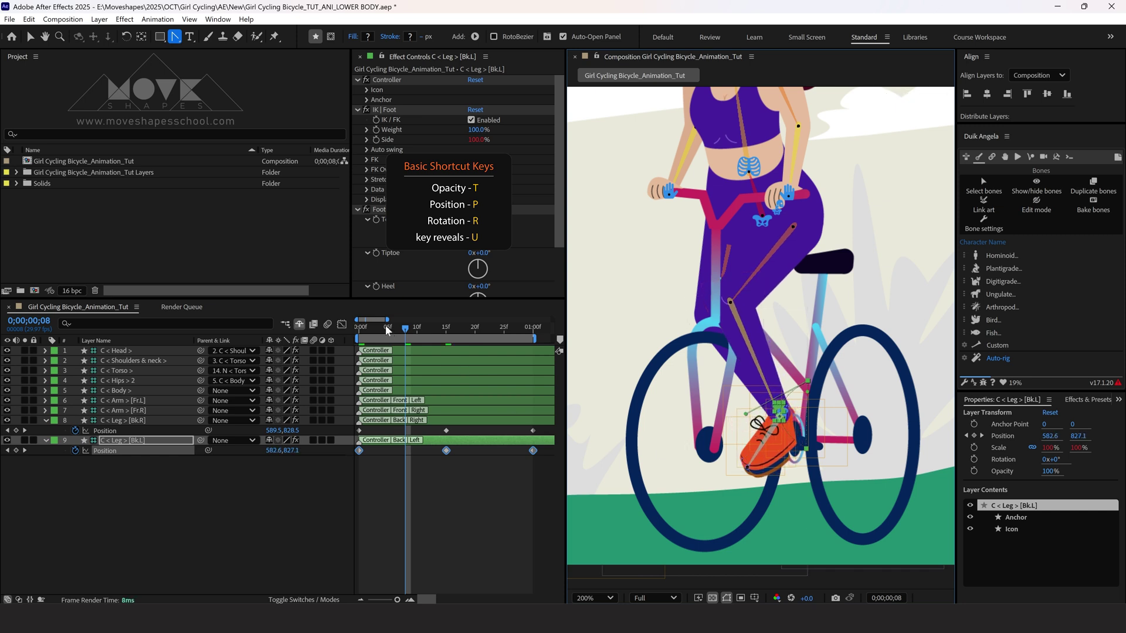
mouse_move(387, 330)
left_mouse_down()
mouse_move(418, 359)
mouse_move(493, 367)
left_mouse_up()
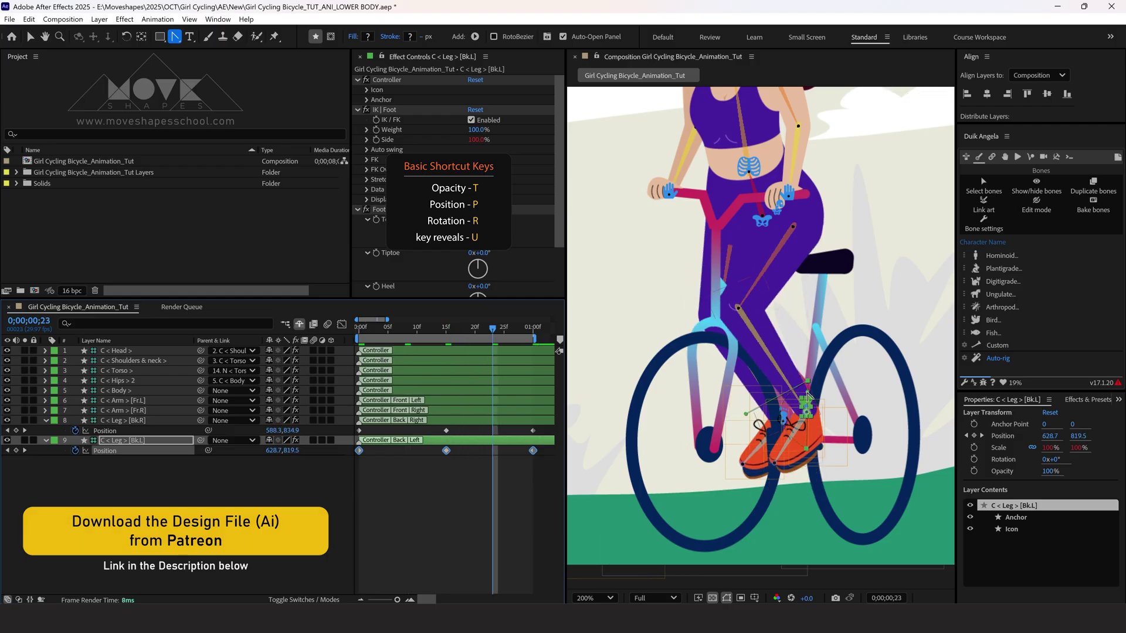
left_click_drag(808, 397, 869, 421)
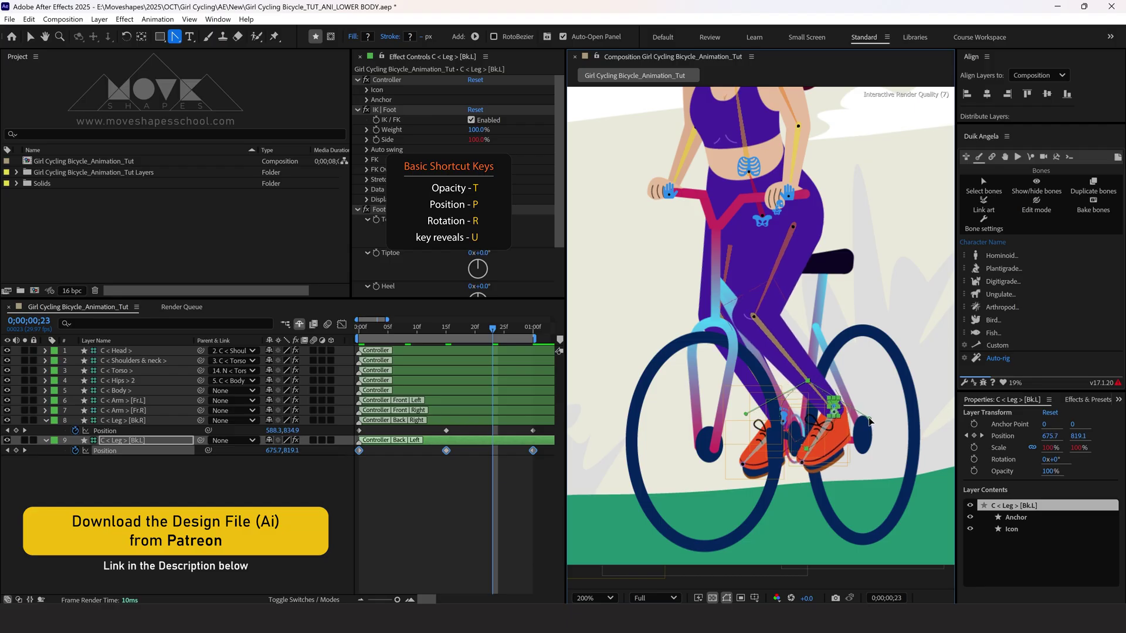
left_click_drag(386, 332, 353, 334)
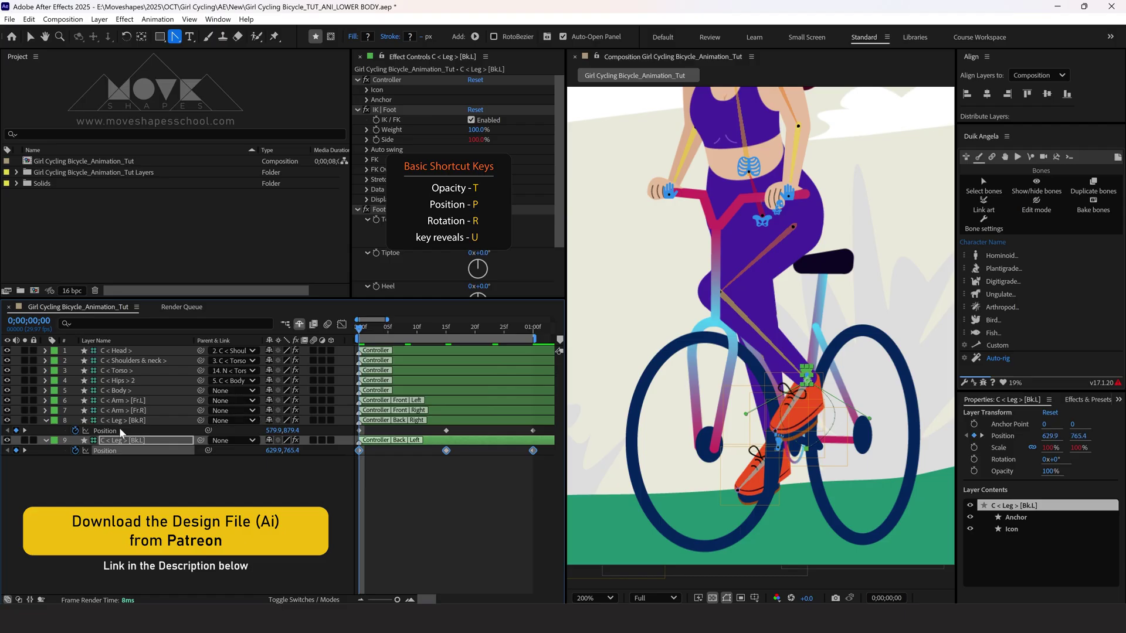
left_click(108, 431)
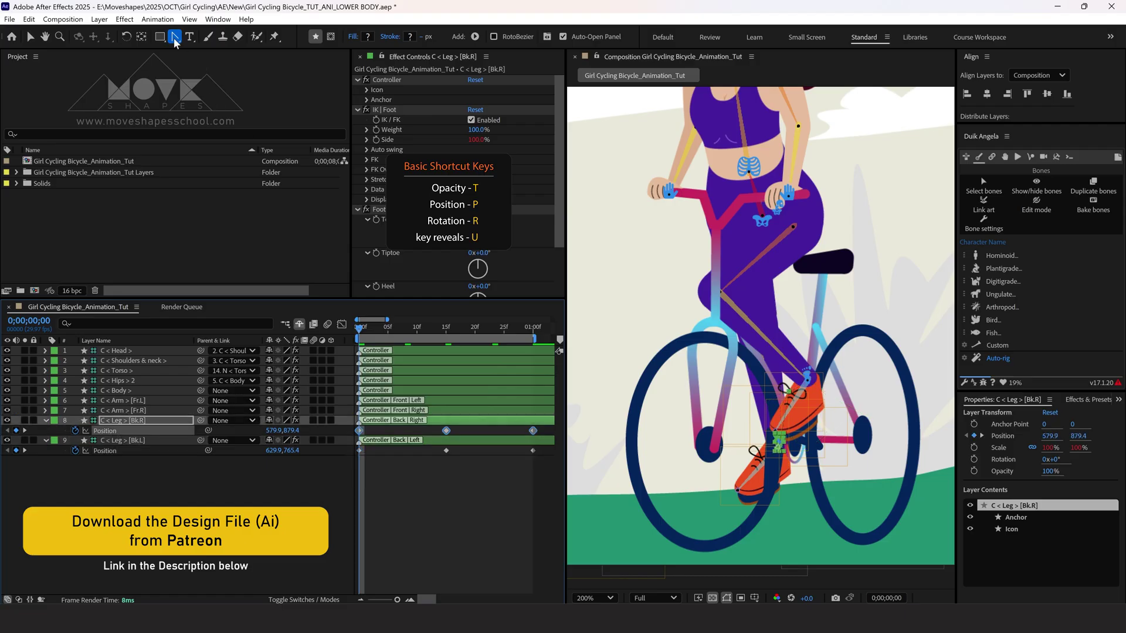
Key the back-right foot onto the pedal at frame 8 (631.9, 836.1) and frame 23 (549.2, 829.5)
key("period")
left_click_drag(852, 417, 797, 291)
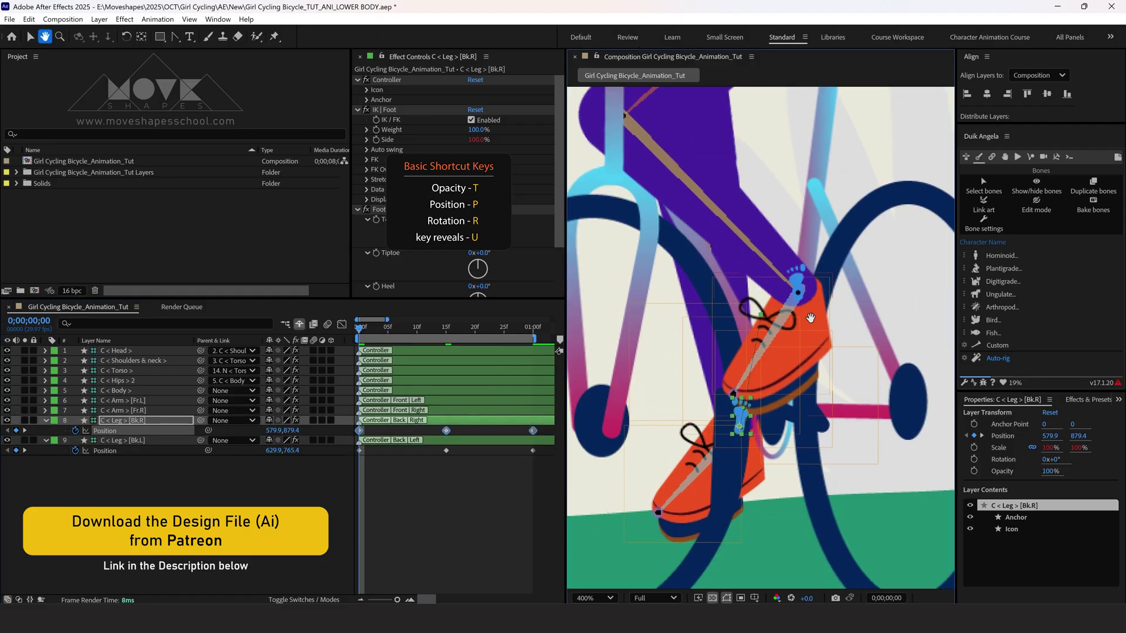
left_click(179, 475)
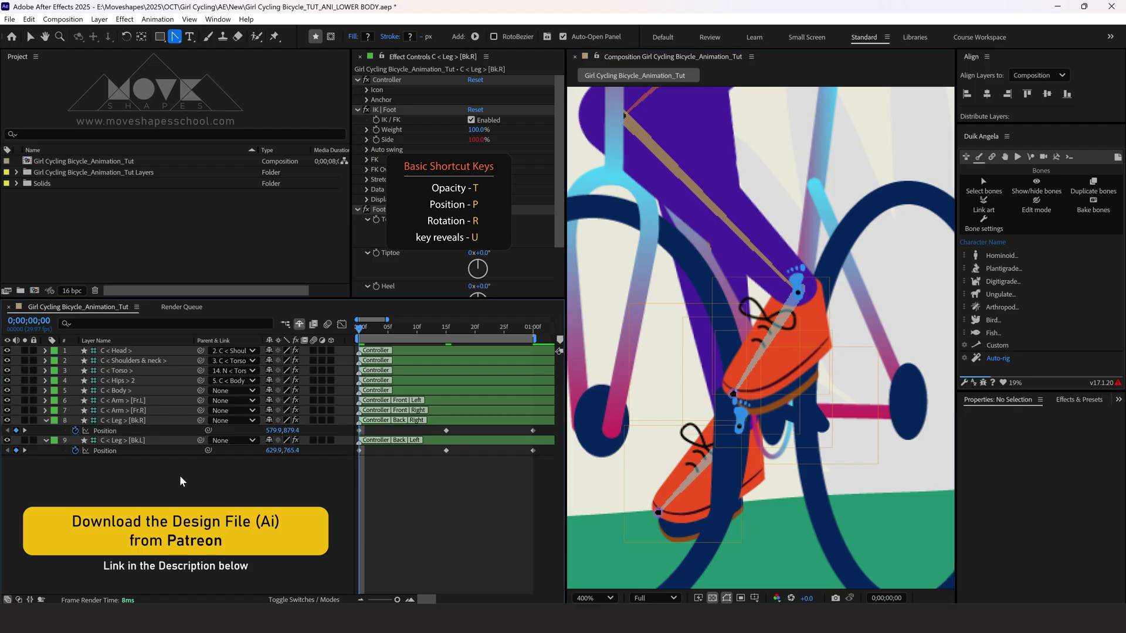
left_click(405, 333)
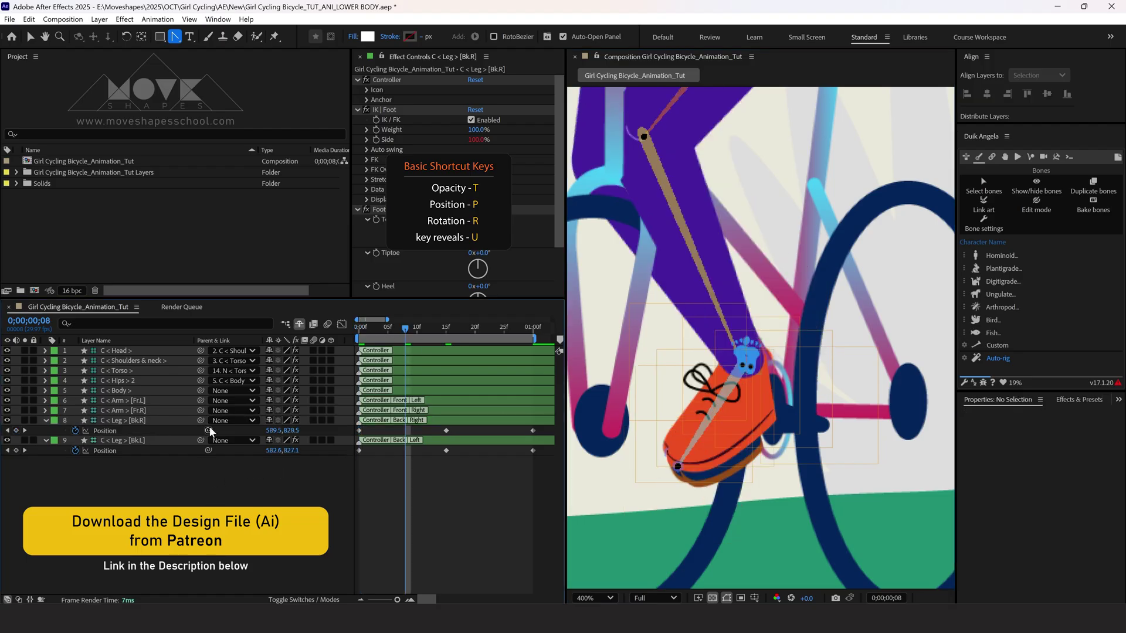
left_click(108, 431)
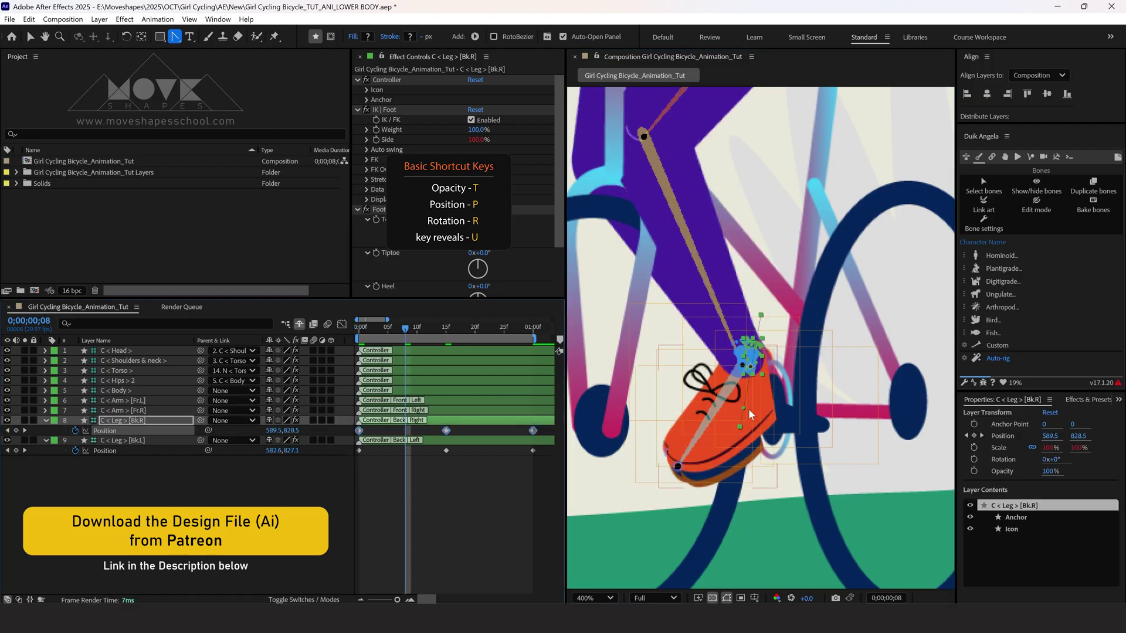
mouse_move(751, 415)
left_mouse_down()
mouse_move(874, 404)
mouse_move(863, 399)
left_mouse_up()
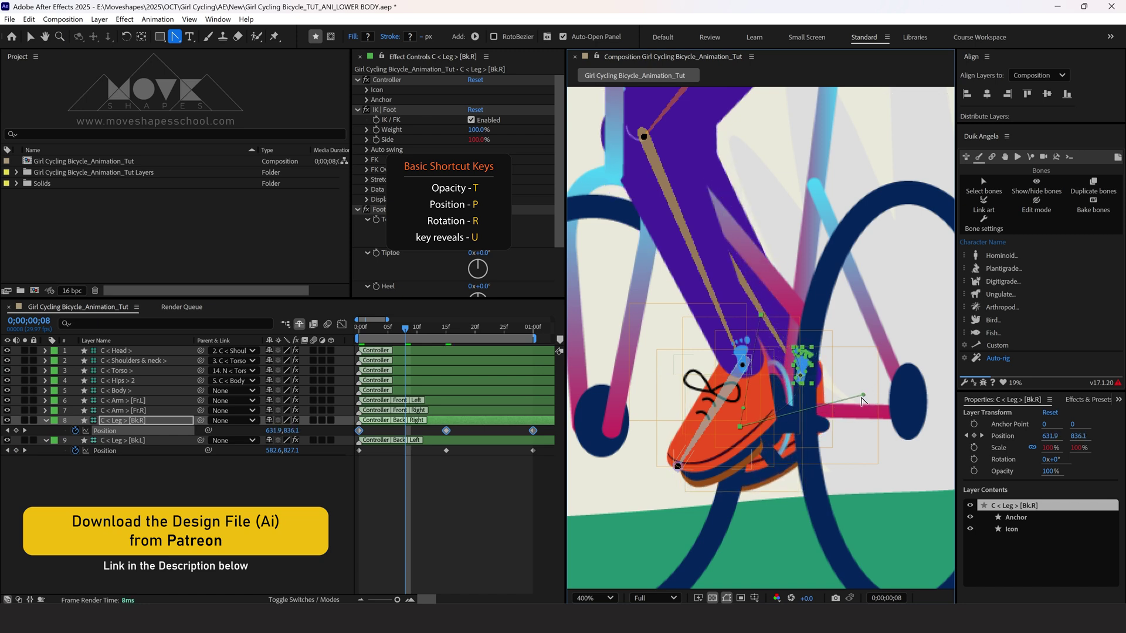
left_click(492, 329)
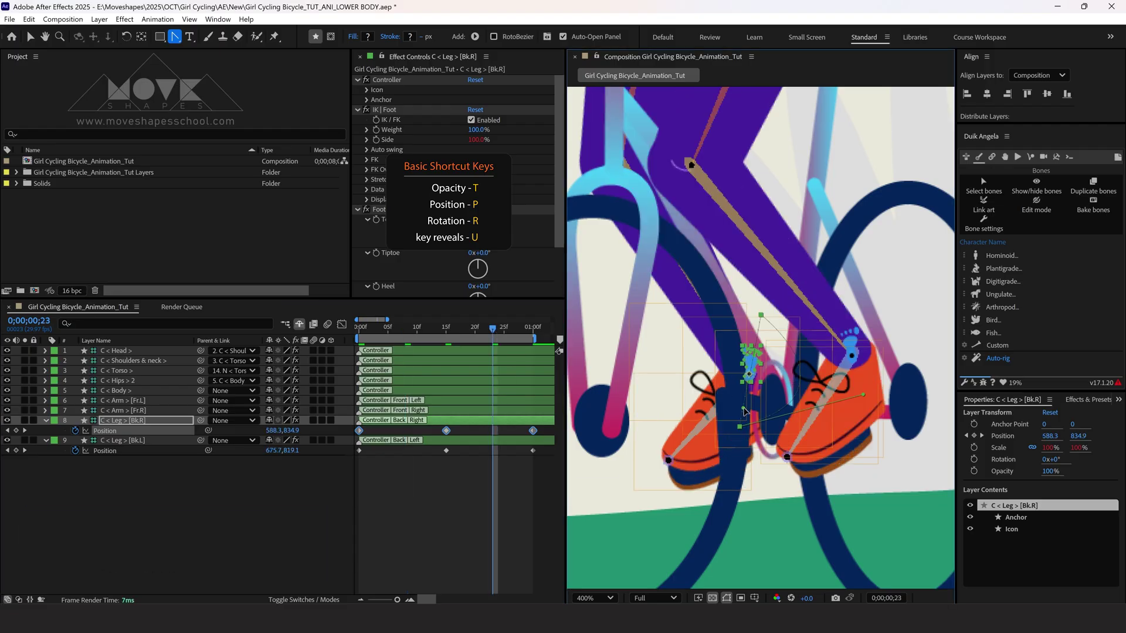
left_click_drag(748, 404, 646, 353)
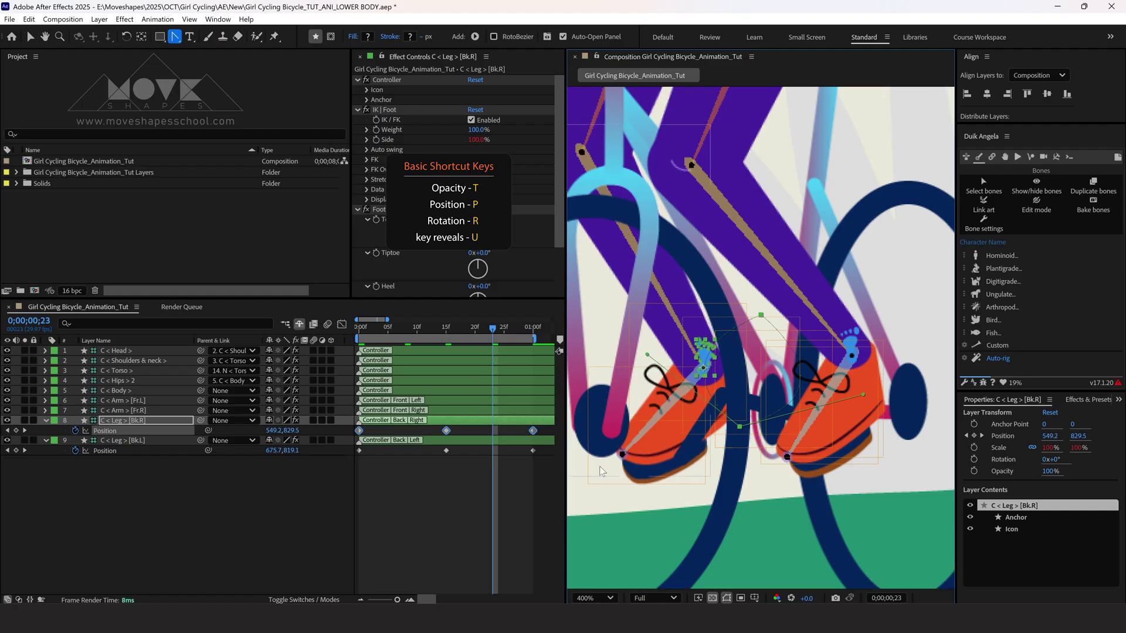
left_click(472, 525)
left_click(605, 598)
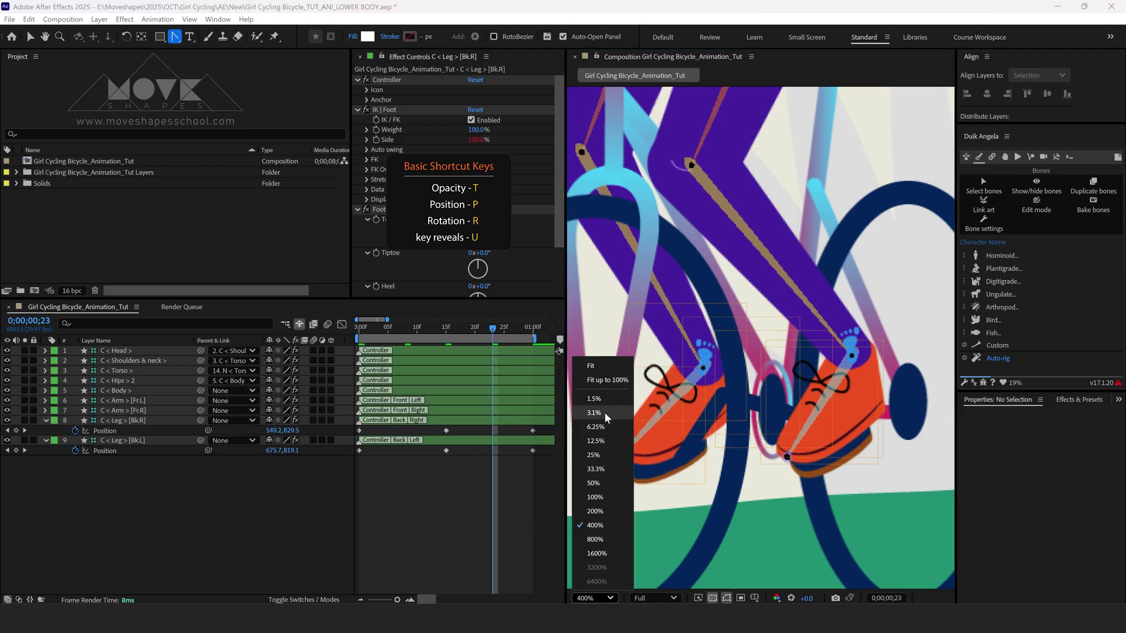
Set viewer magnification to Fit, switch to the Selection tool, and preview the pedalling loop
left_click(594, 366)
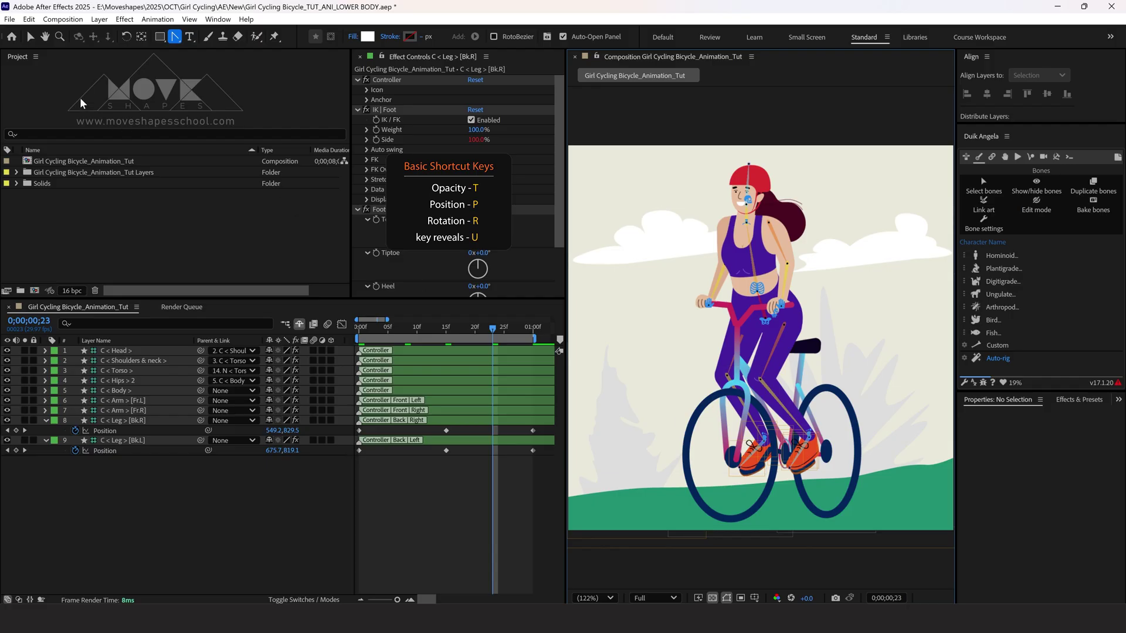
left_click(30, 36)
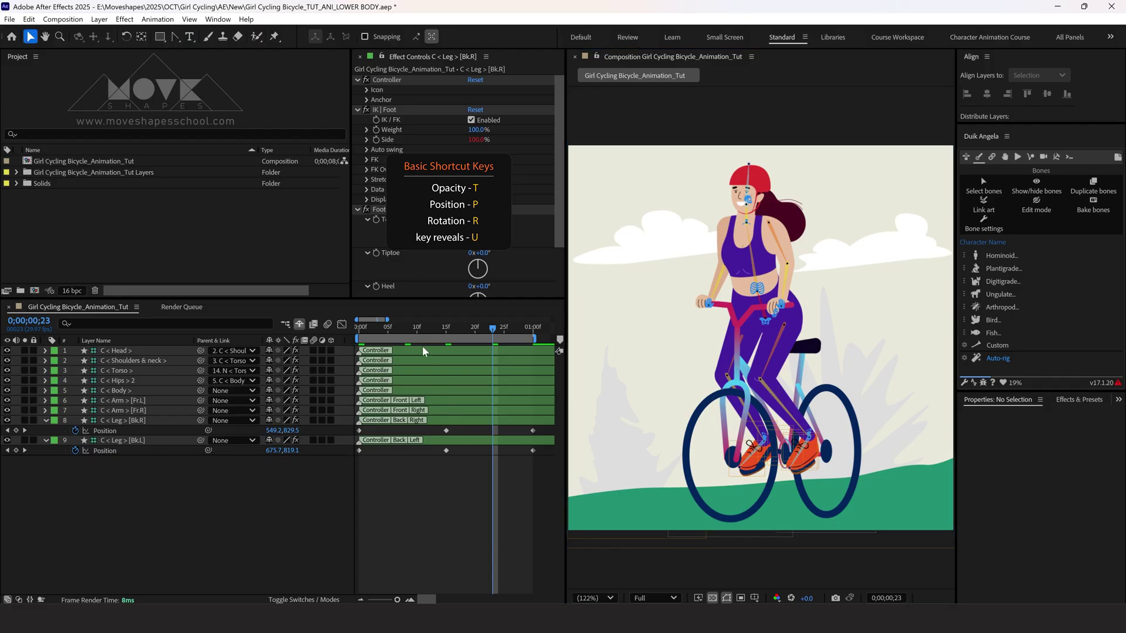
key("space")
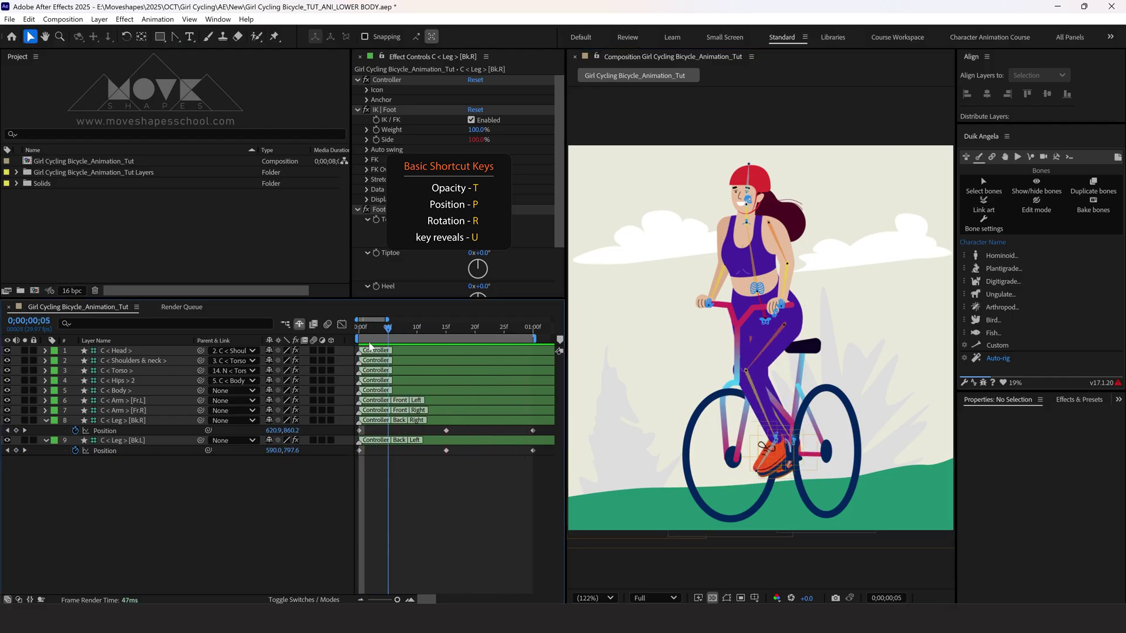
key("space")
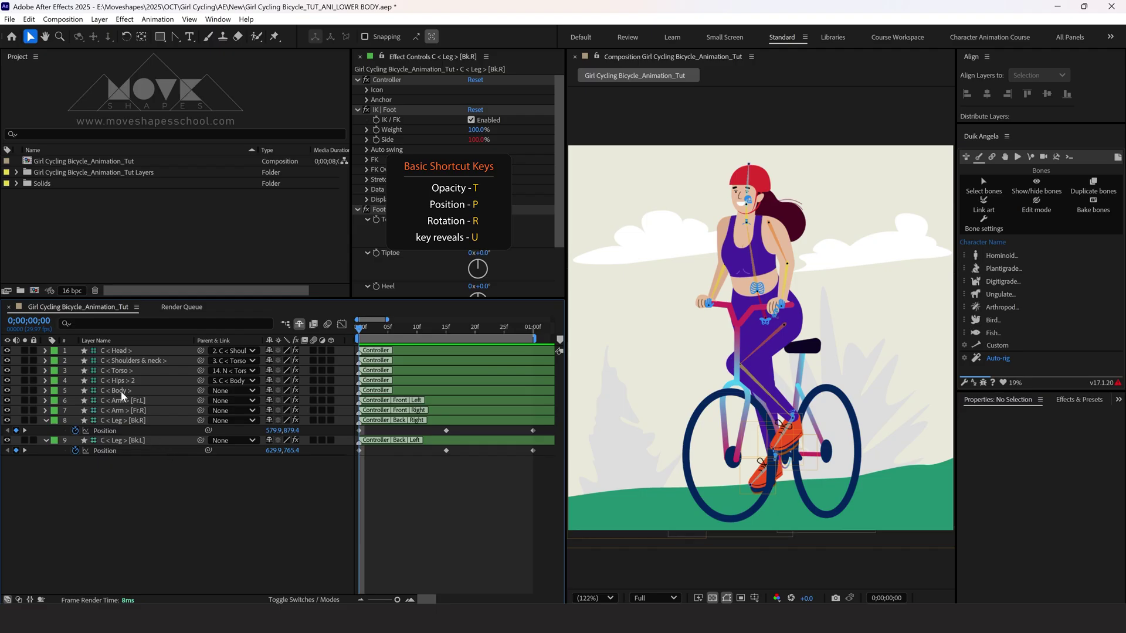
left_click(121, 392)
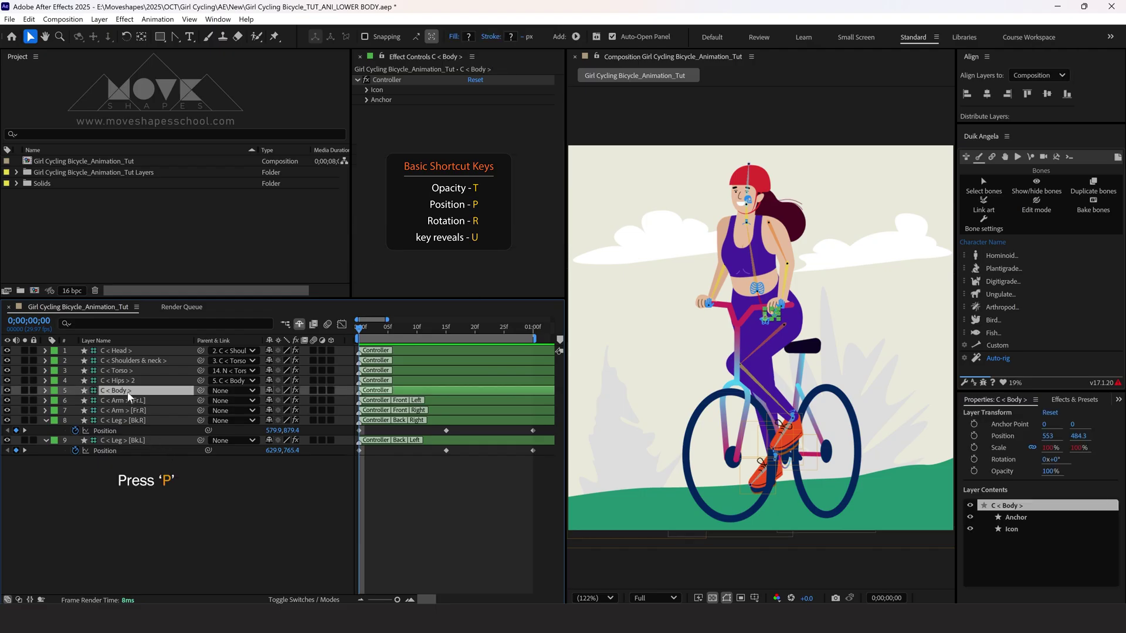
Start keying C < Body > Position and lower the body's Y at frame 8
key("p")
left_click(74, 401)
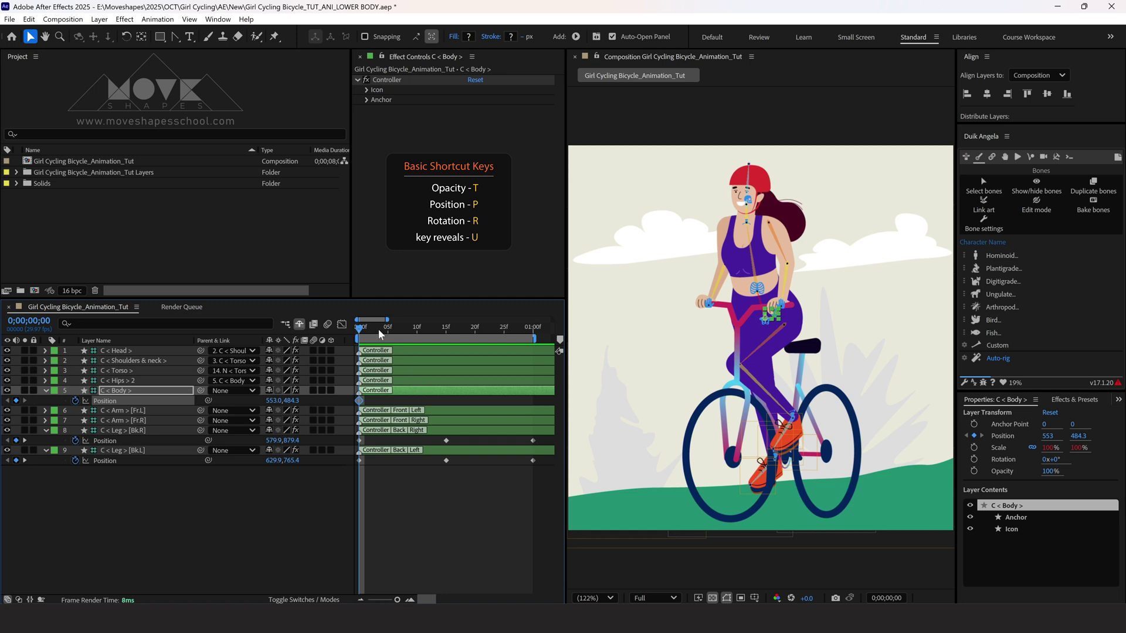
mouse_move(378, 329)
left_mouse_down()
mouse_move(449, 338)
mouse_move(319, 361)
left_mouse_up()
left_click_drag(289, 401, 287, 402)
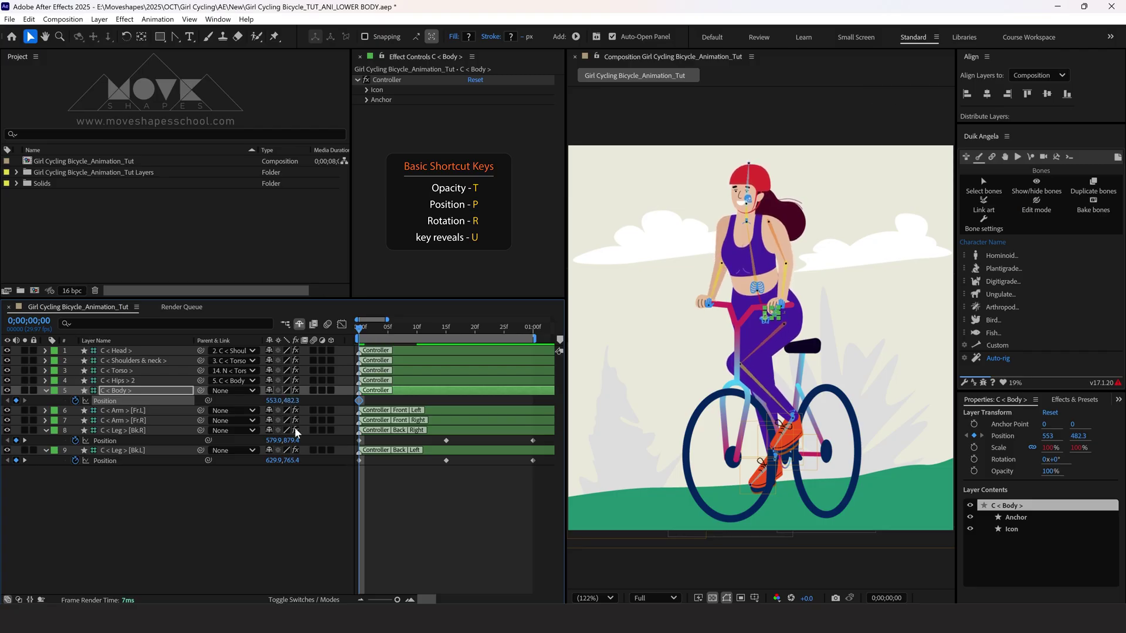
left_click_drag(385, 329, 446, 342)
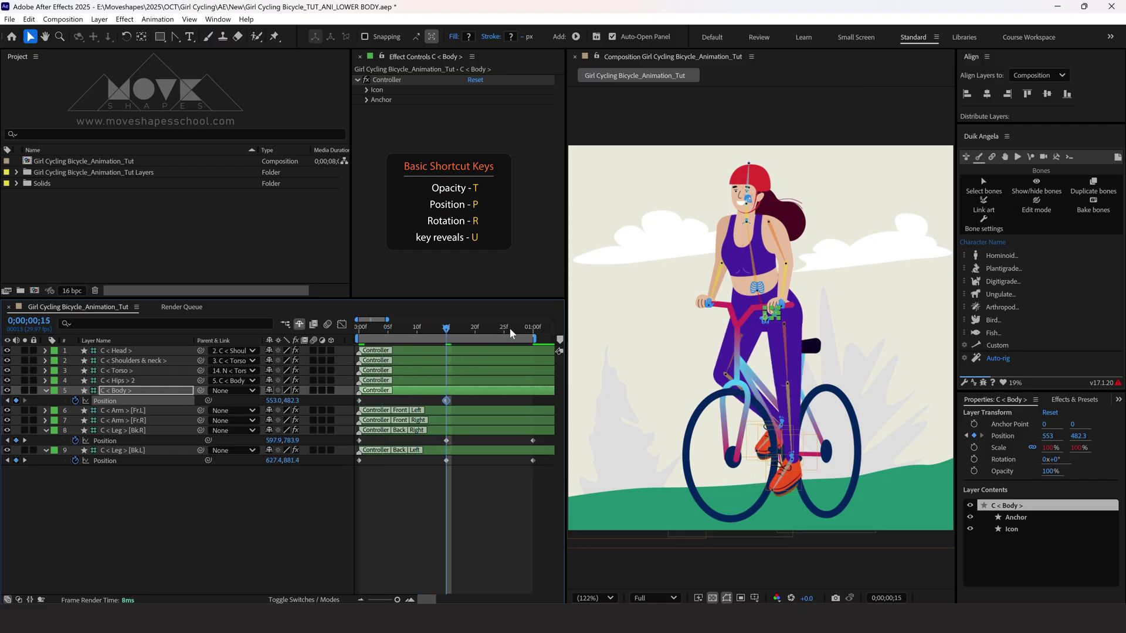
left_click_drag(509, 330, 533, 329)
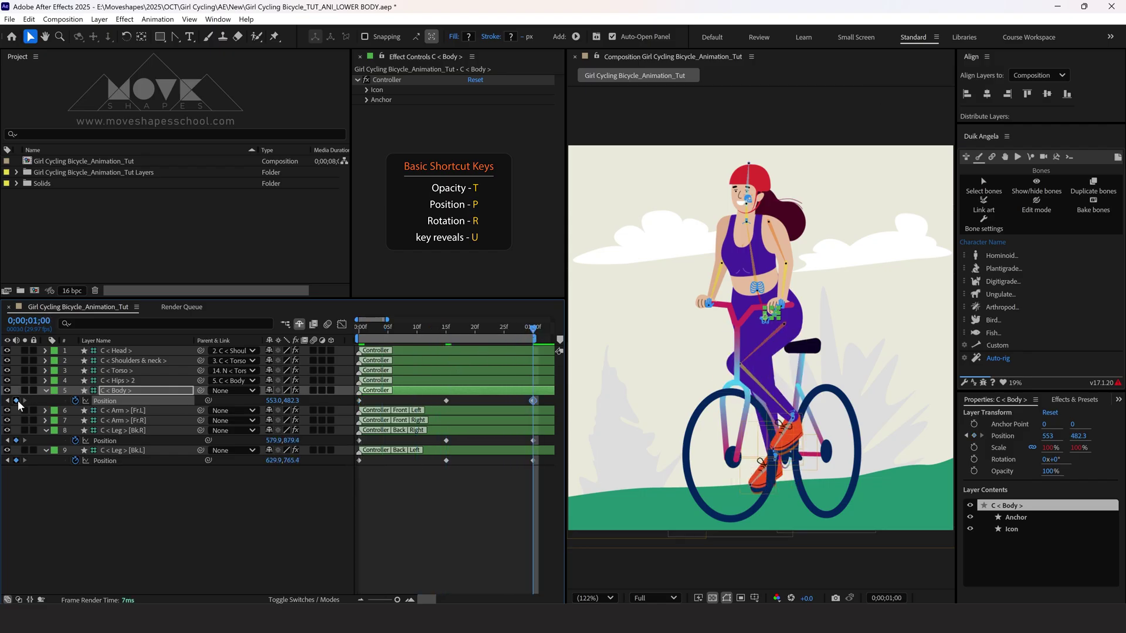
left_click_drag(401, 336, 405, 337)
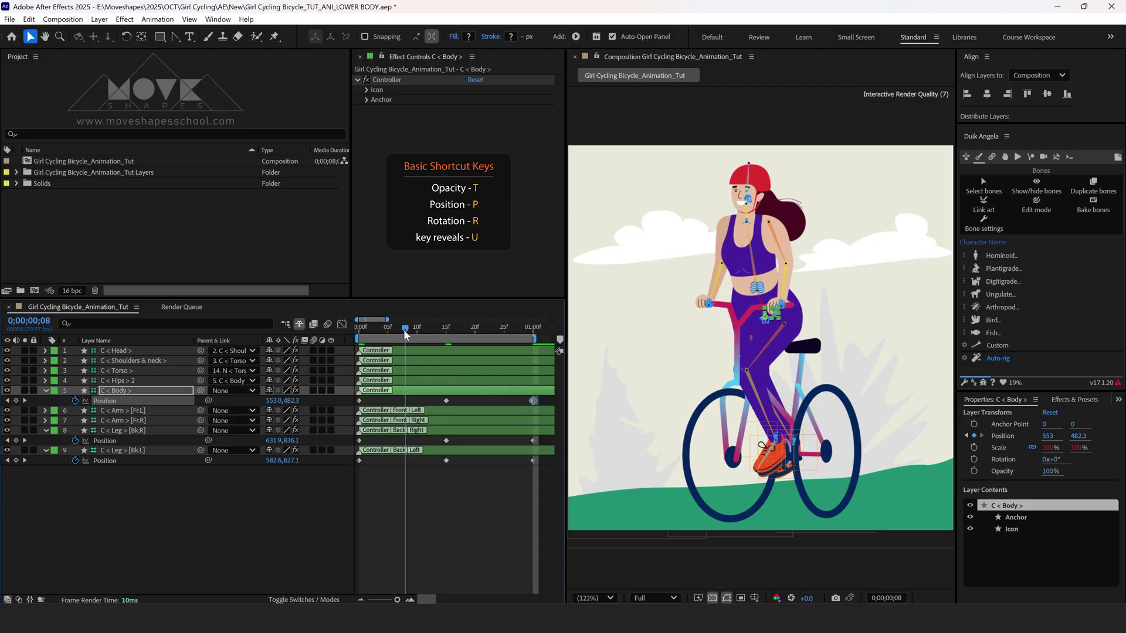
left_click_drag(294, 401, 303, 400)
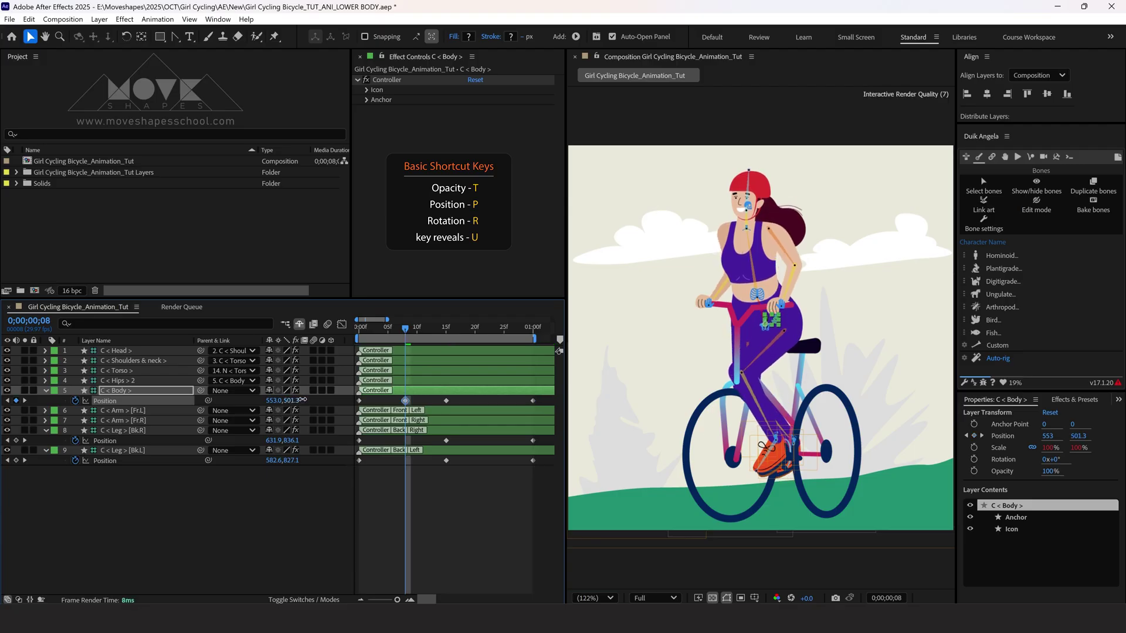
Paste the lowered body position at frame 23 and preview the bobbing loop from the first frame
left_click(493, 332)
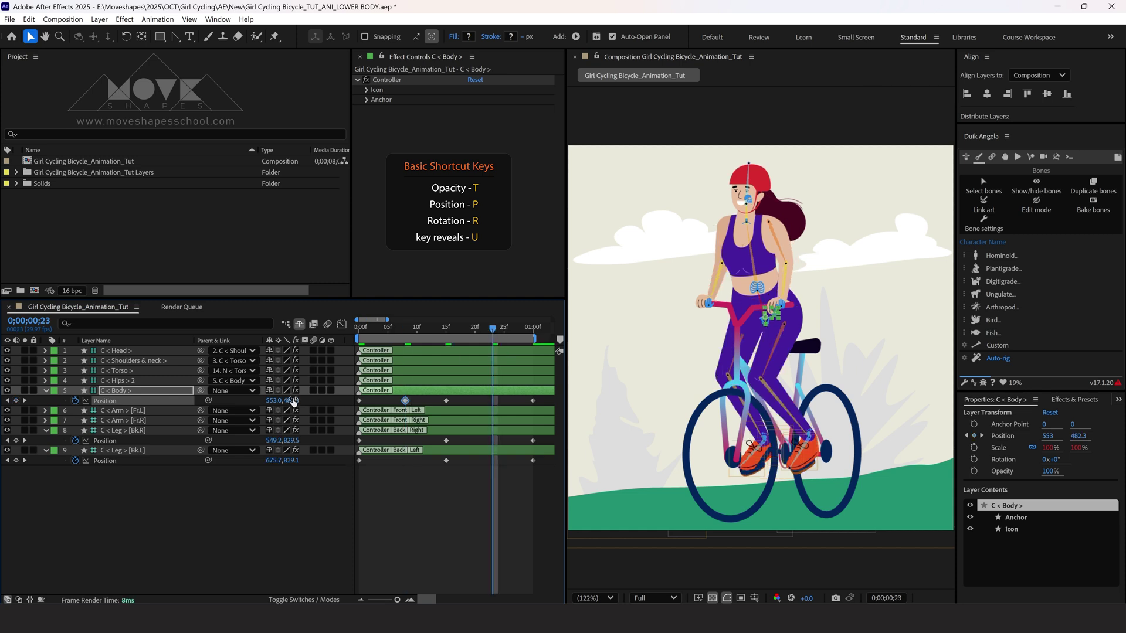
key("ctrl+v")
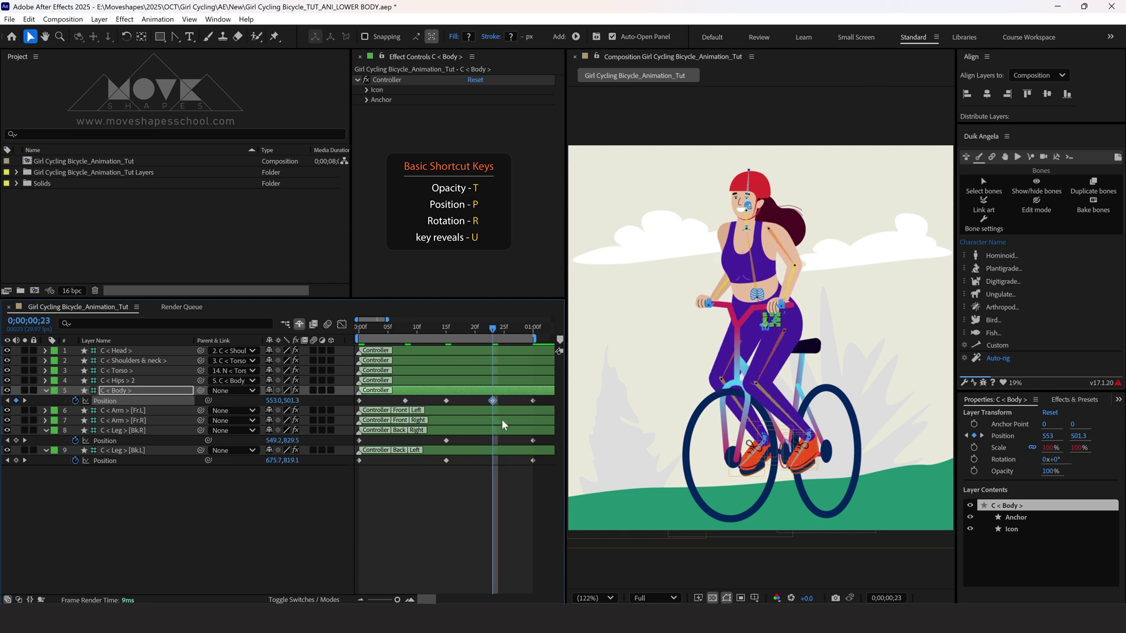
left_click(484, 511)
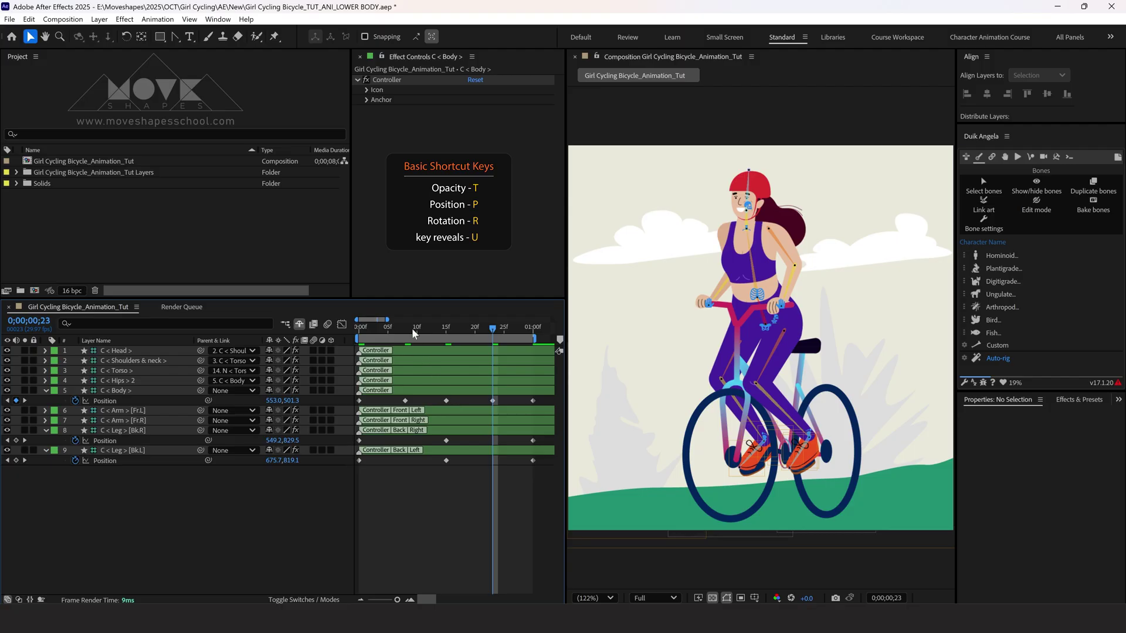
key("space")
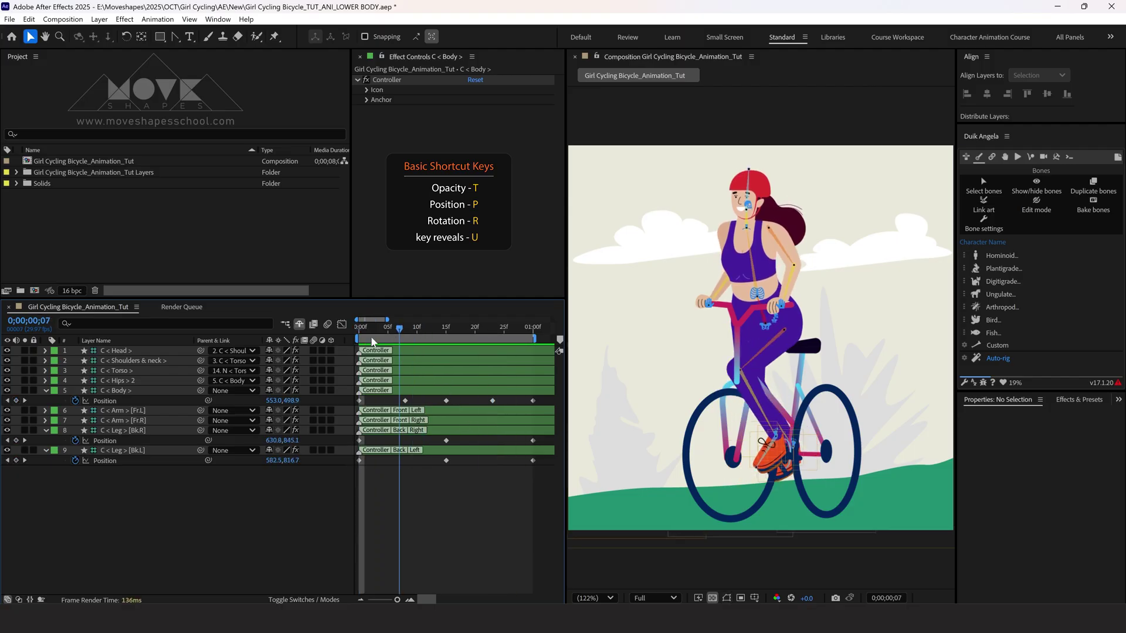
key("space")
left_click(711, 304)
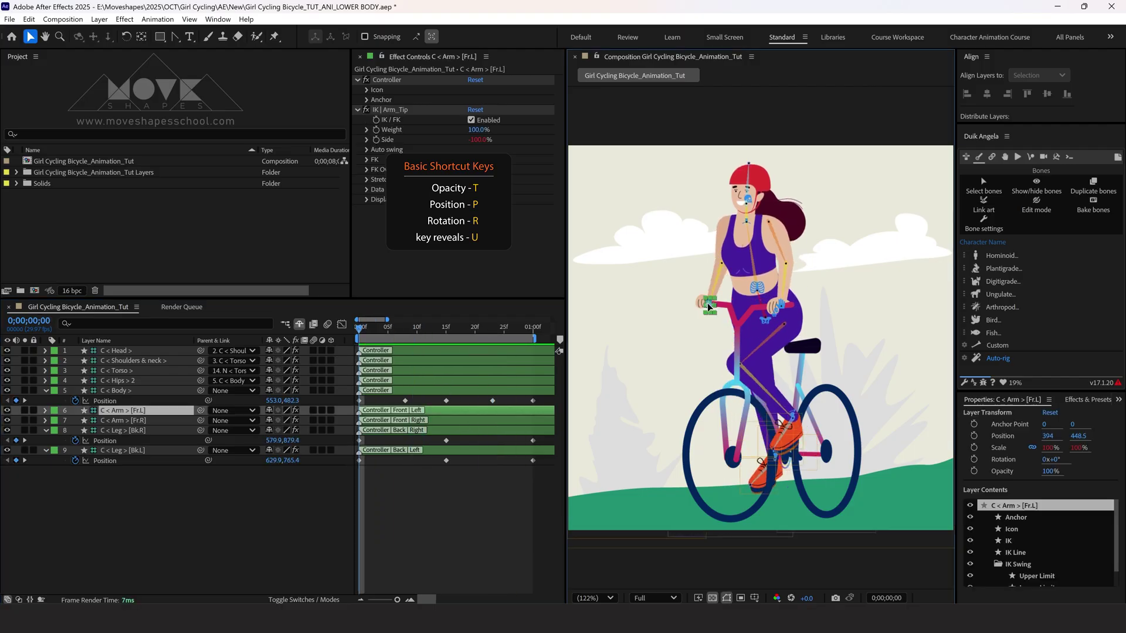
left_click(500, 490)
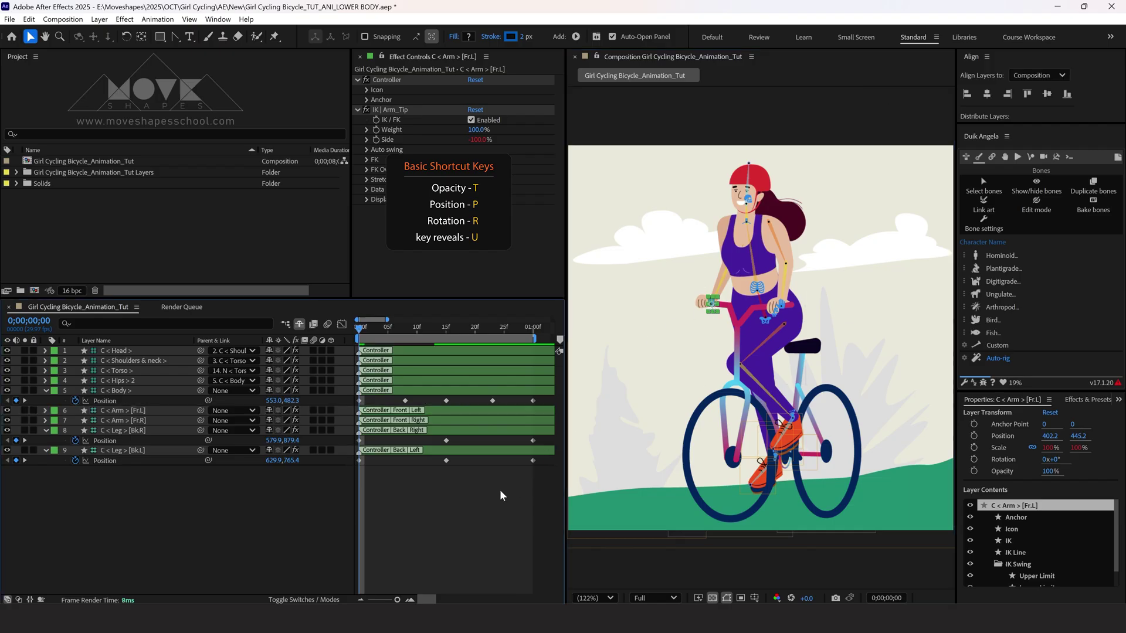
key("space")
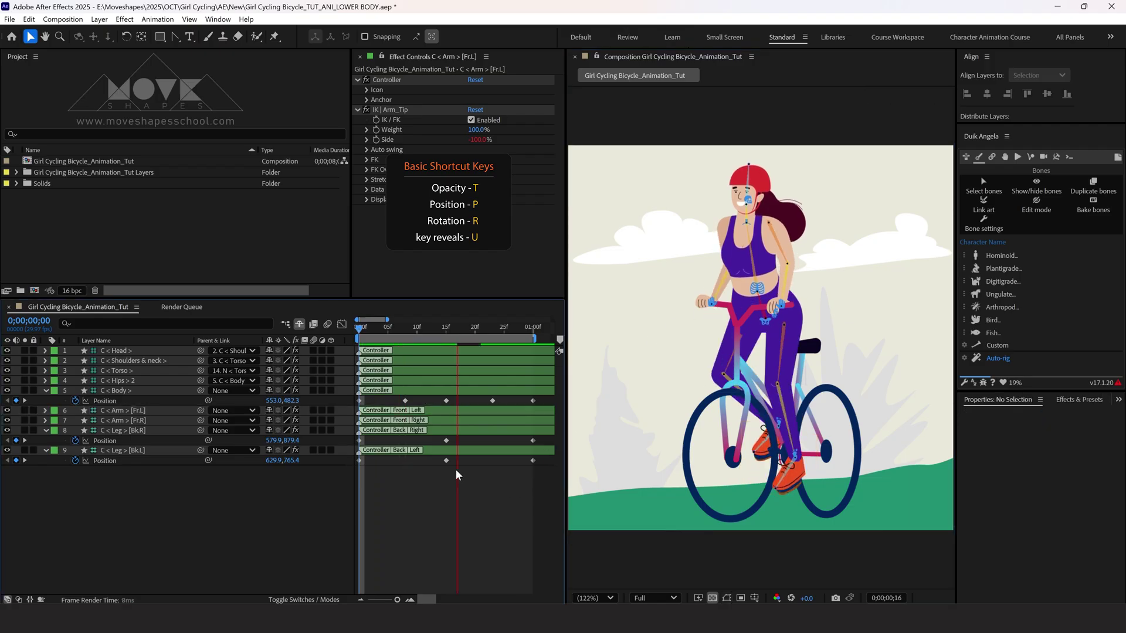
left_click(414, 451)
key("Page_Up")
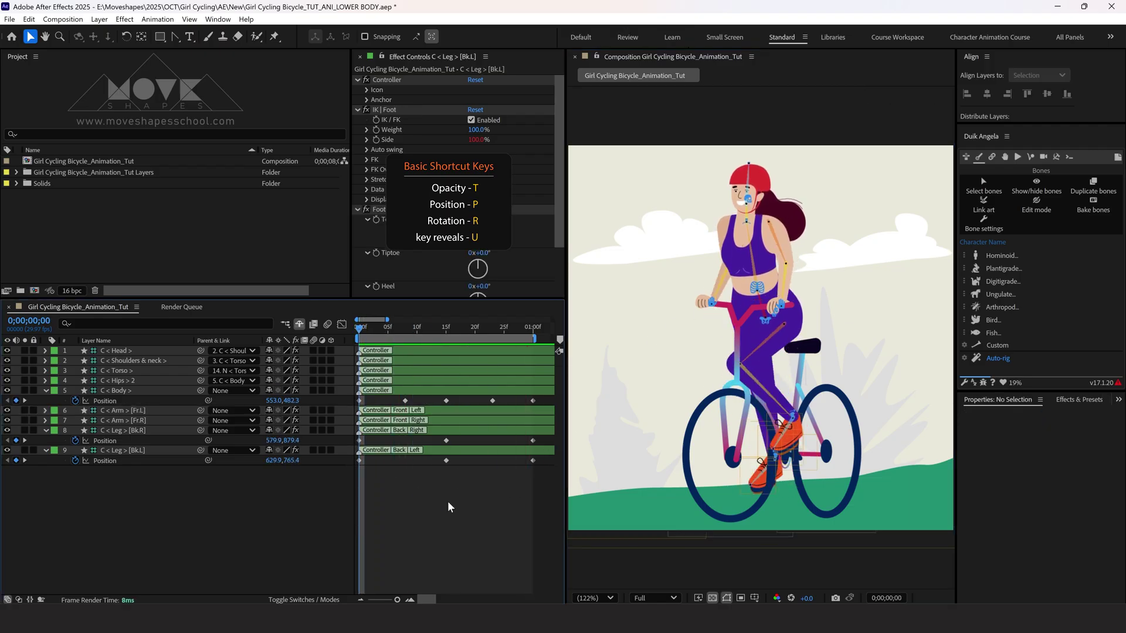
left_click(124, 381)
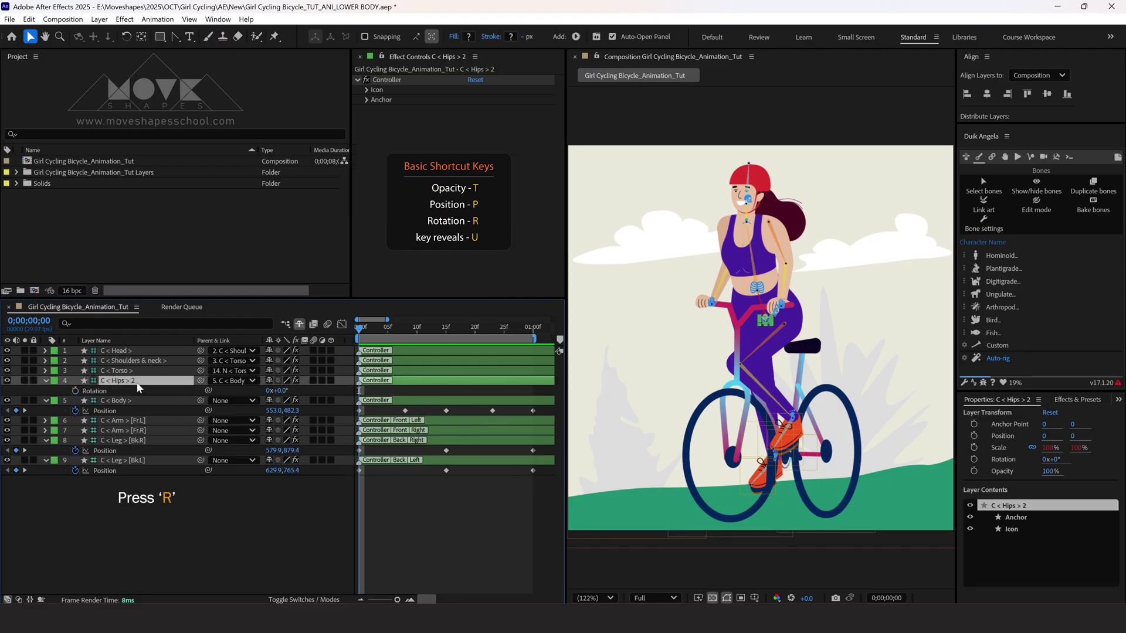
Key C < Hips > 2 Rotation at -6° at the start and +6° at frame 15
left_click(75, 390)
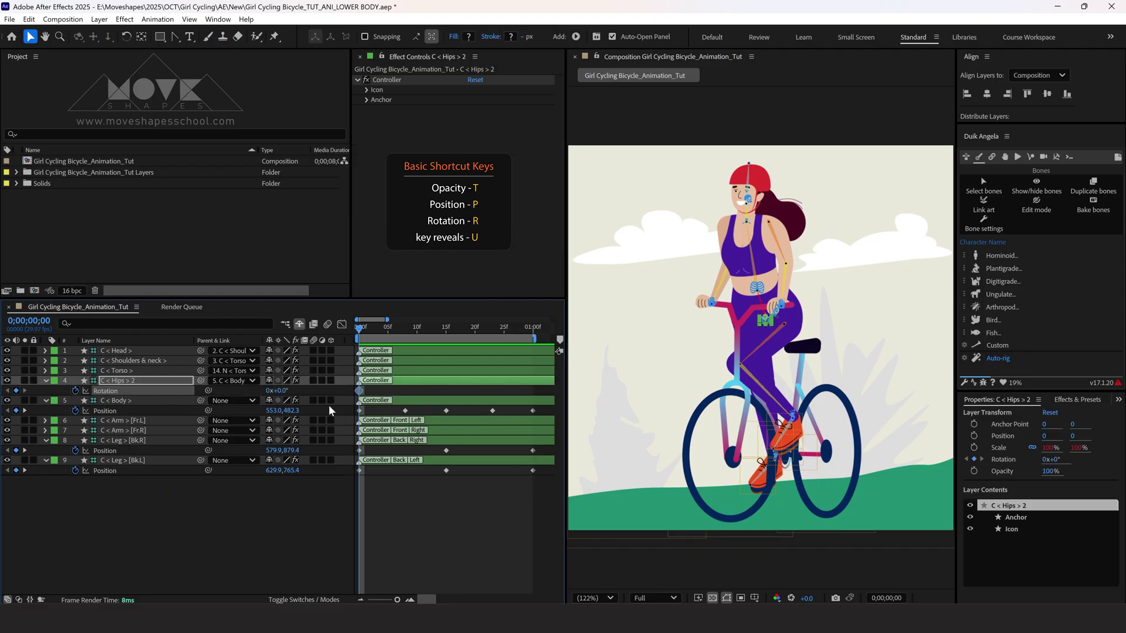
key("Return")
left_click(305, 529)
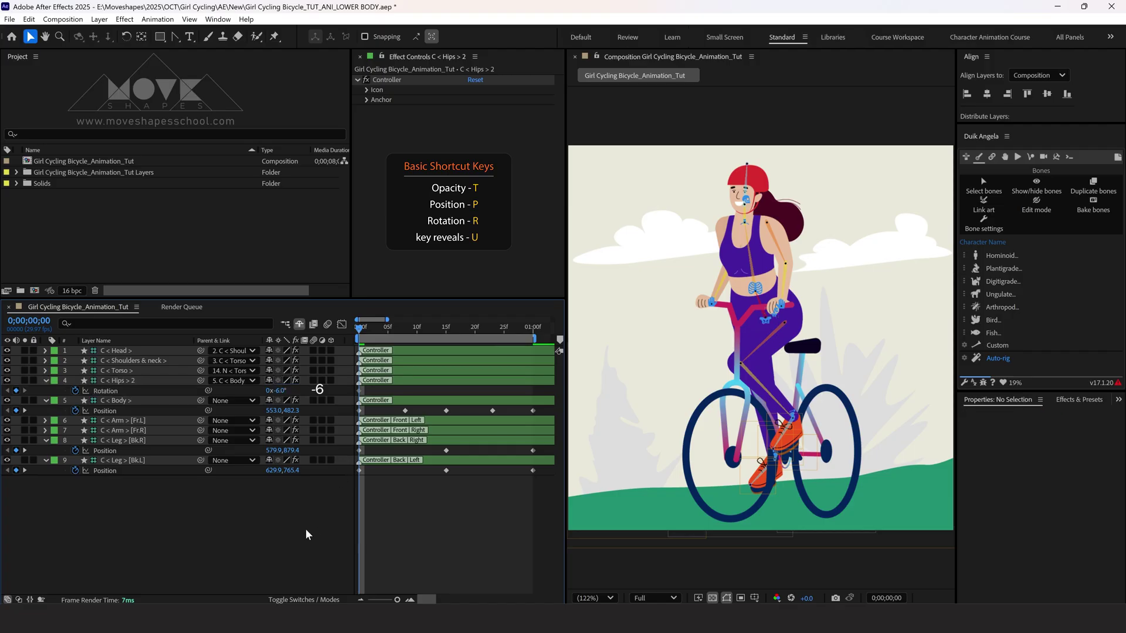
left_click(402, 329)
left_click_drag(404, 333, 444, 339)
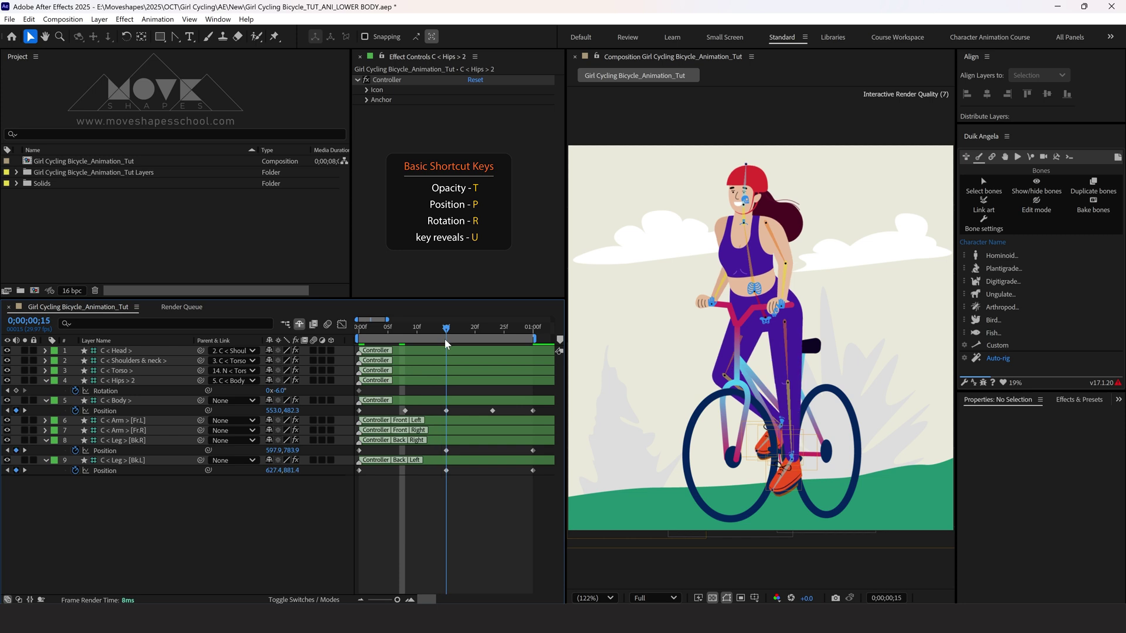
left_click(285, 391)
type("6")
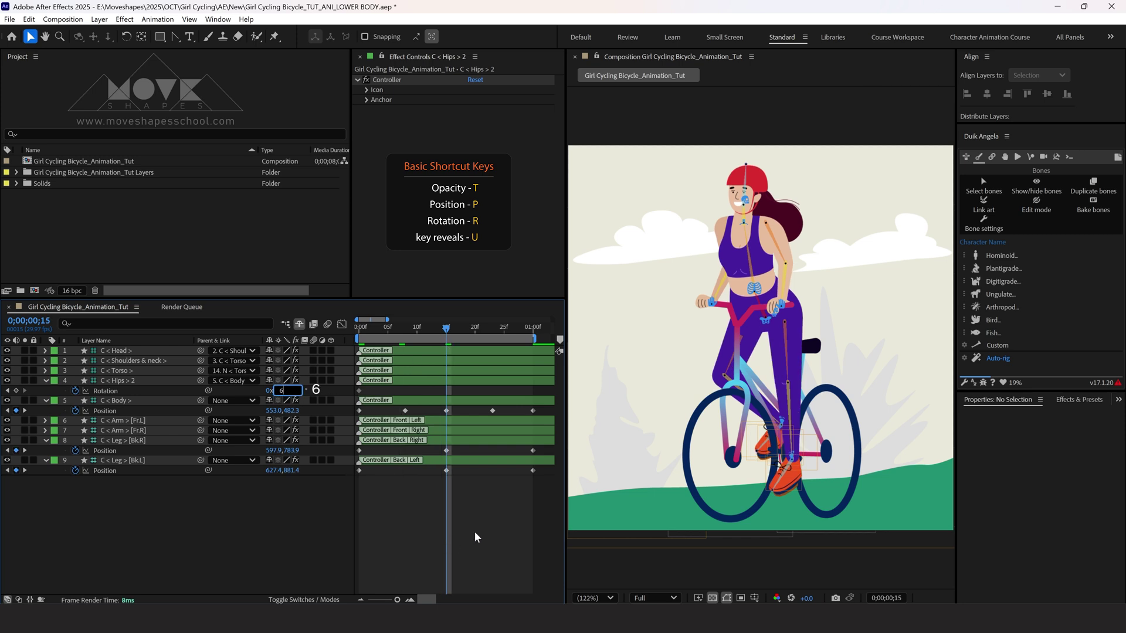
key("Return")
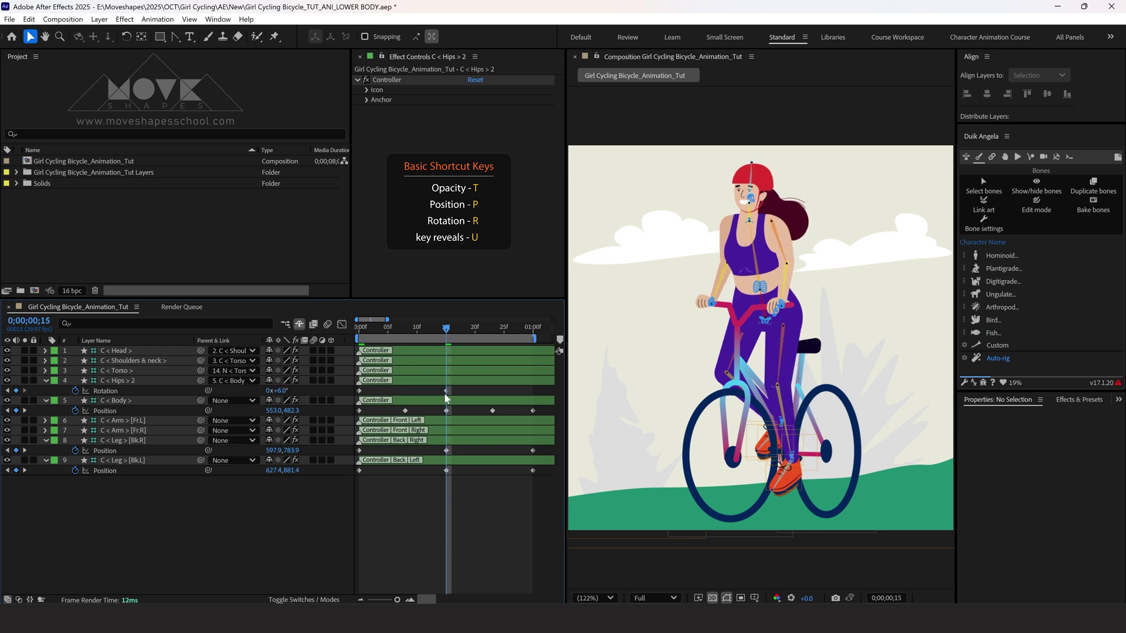
Key hips Rotation back to -6° at 0;00;01;00 and preview the sway
left_click(531, 336)
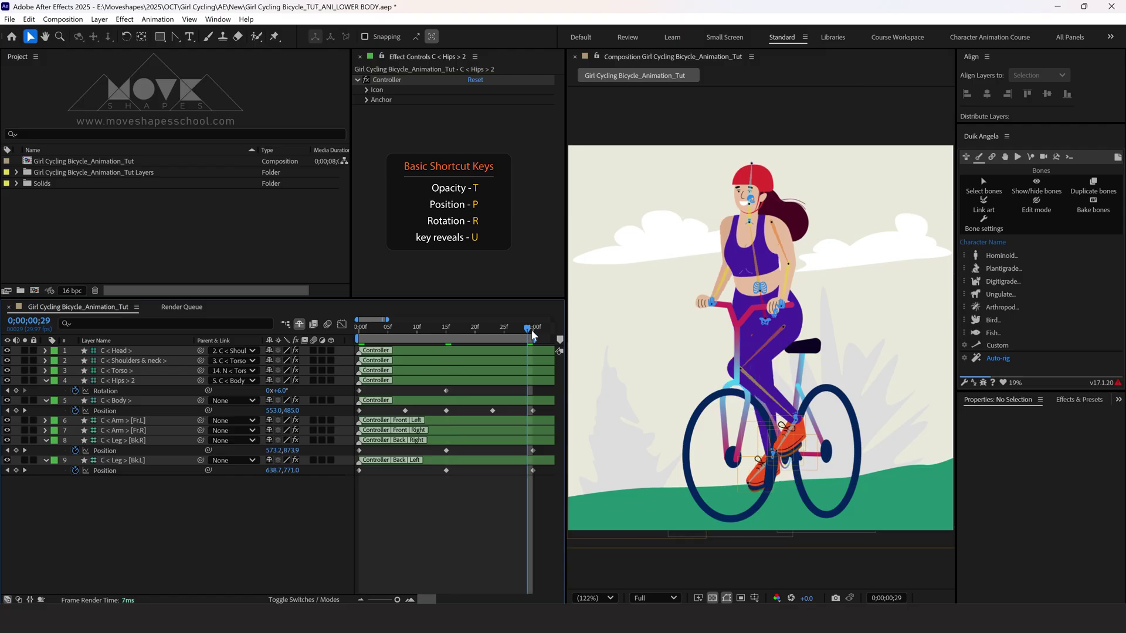
left_click(284, 390)
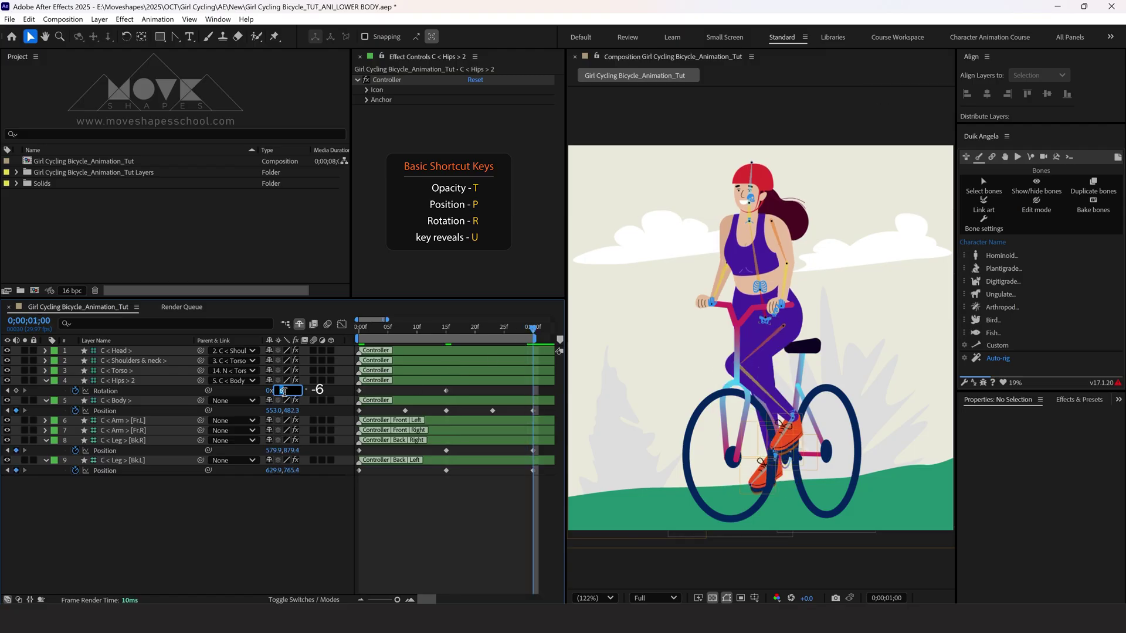
type("-6")
key("Return")
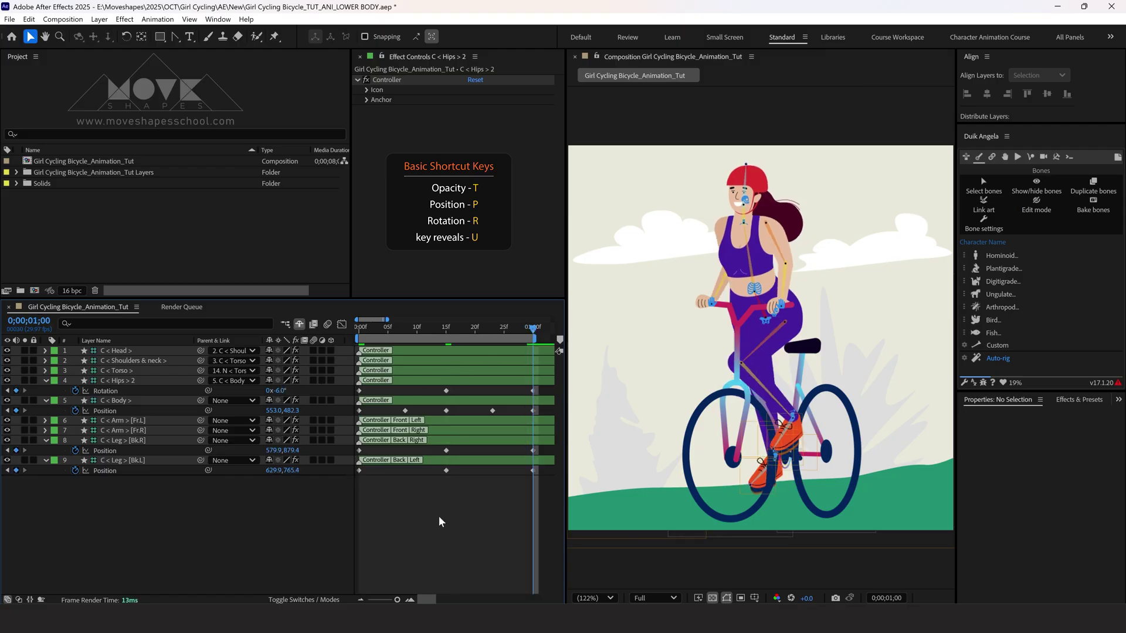
key("space")
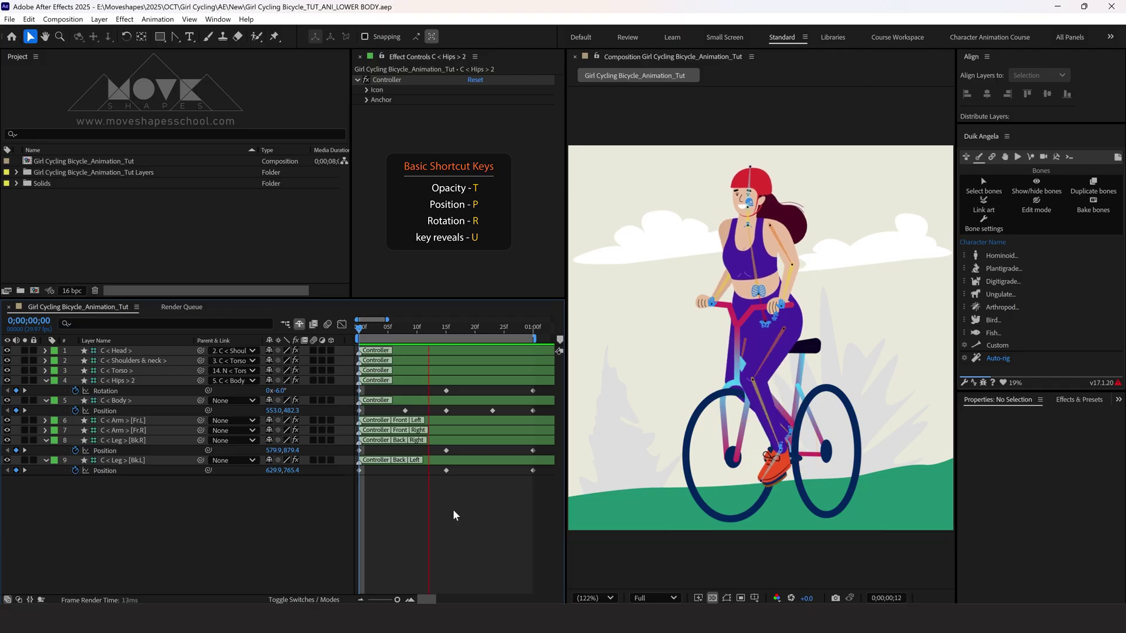
left_click_drag(432, 329, 446, 328)
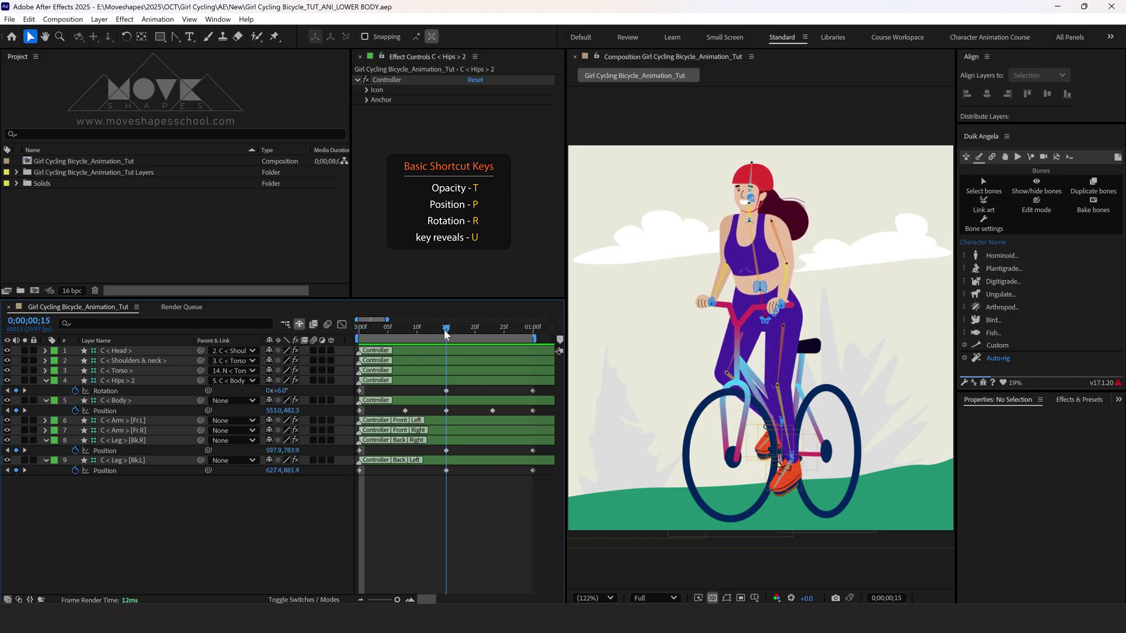
left_click(146, 441)
Raise the back-right leg's frame-15 Position to 597.9, 752.9 and preview the pedalling
left_click_drag(291, 452, 273, 450)
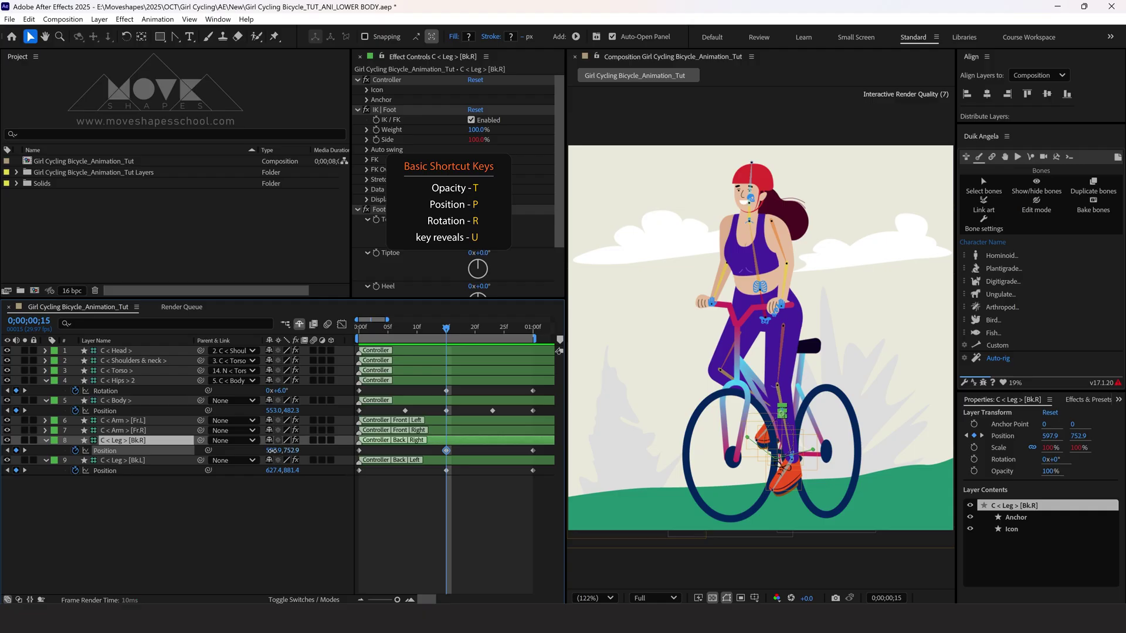
left_click(399, 491)
left_click_drag(425, 330, 359, 329)
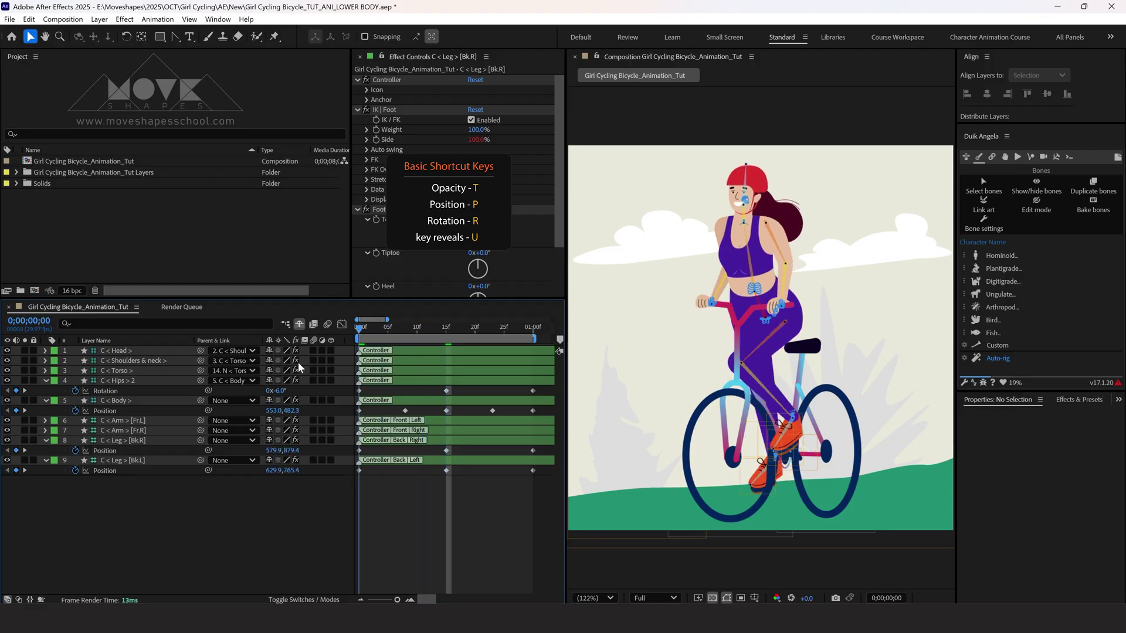
key("space")
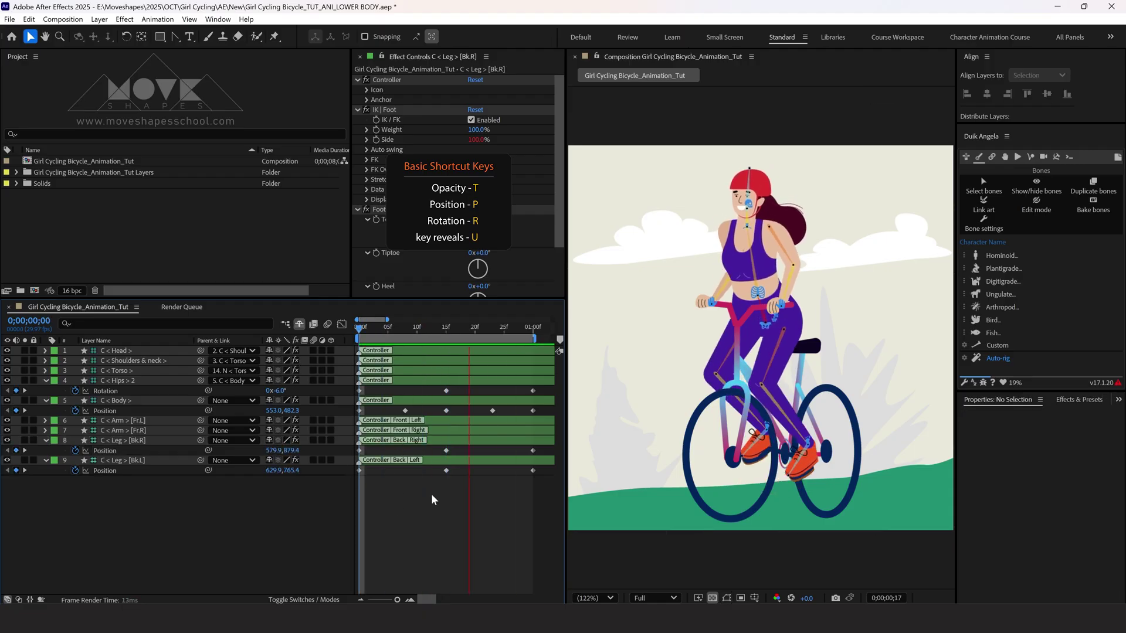
Collapse the Hips, Body and both back-leg layers in the timeline
left_click(46, 381)
left_click(45, 391)
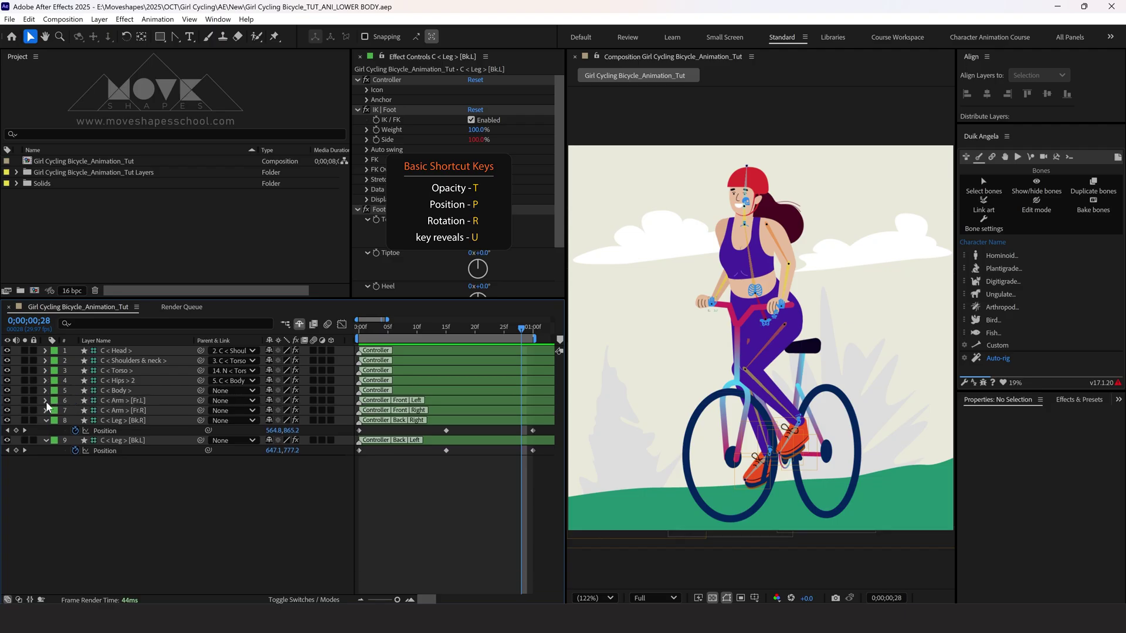
left_click(45, 420)
left_click(45, 430)
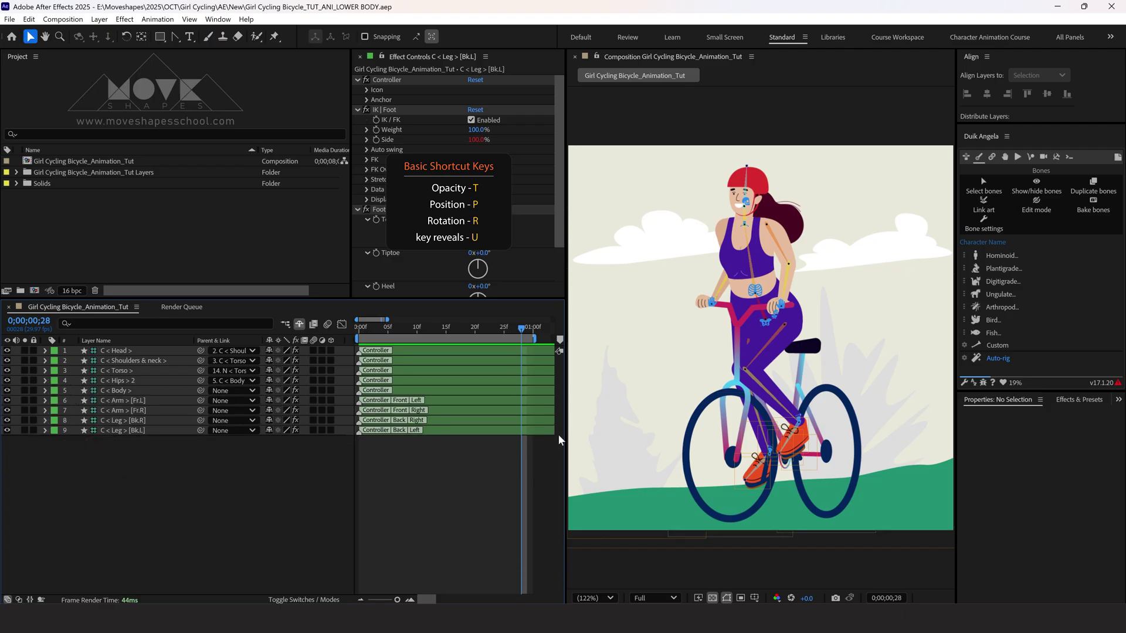
Reveal shy layers, move C_HANDLE lower in the stack, duplicate it, and parent C_HANDLE 2 to C_HANDLE
left_click(737, 335)
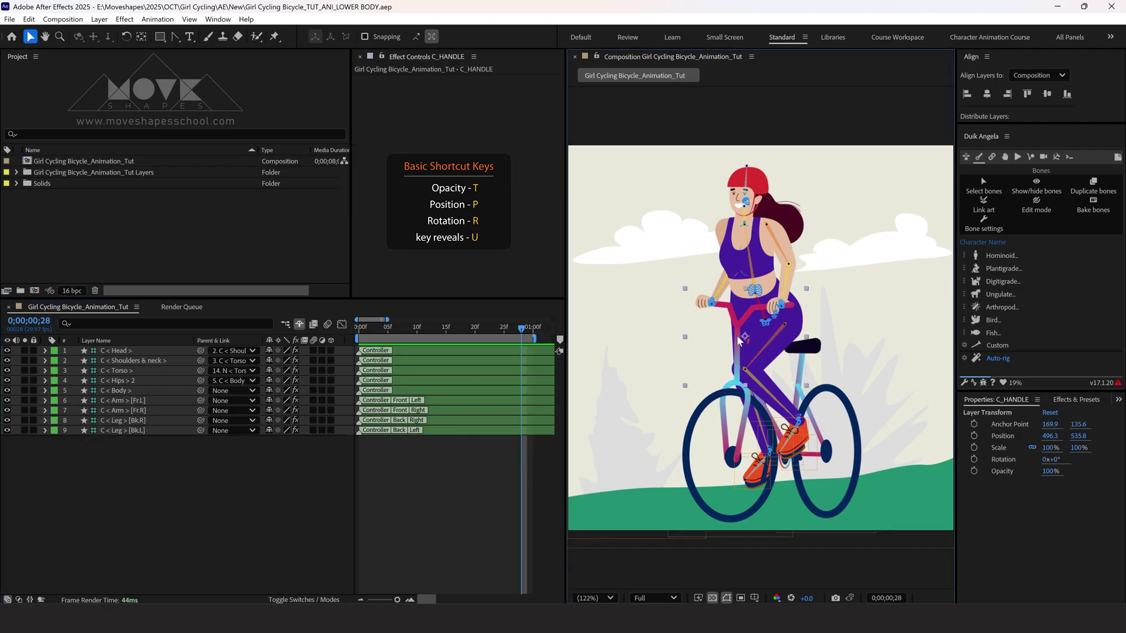
left_click(298, 325)
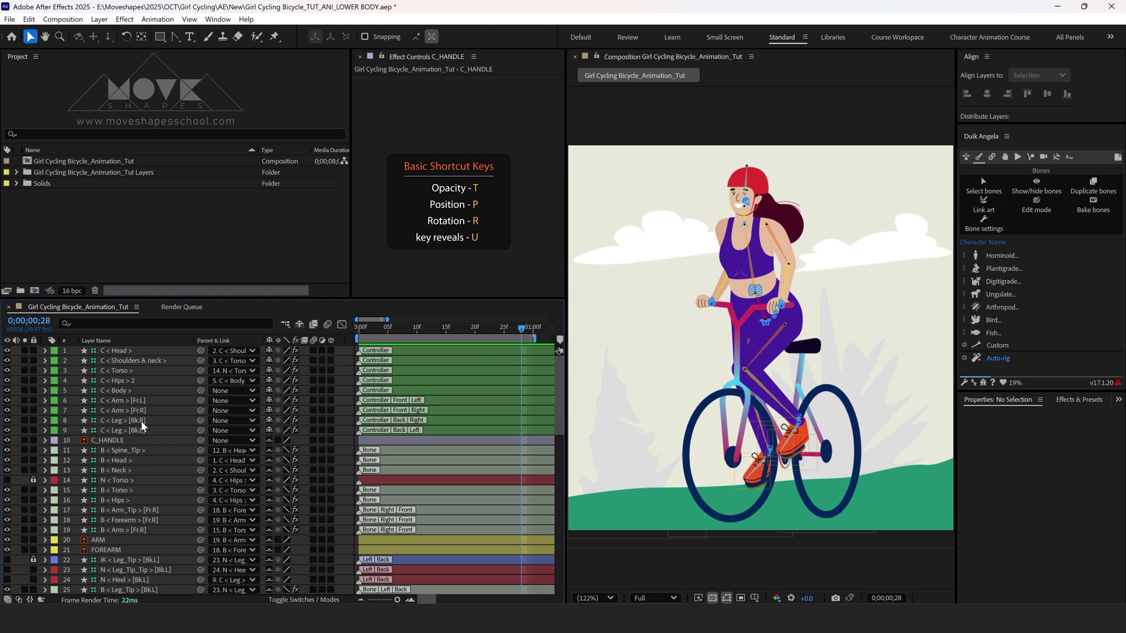
left_click_drag(142, 440, 121, 515)
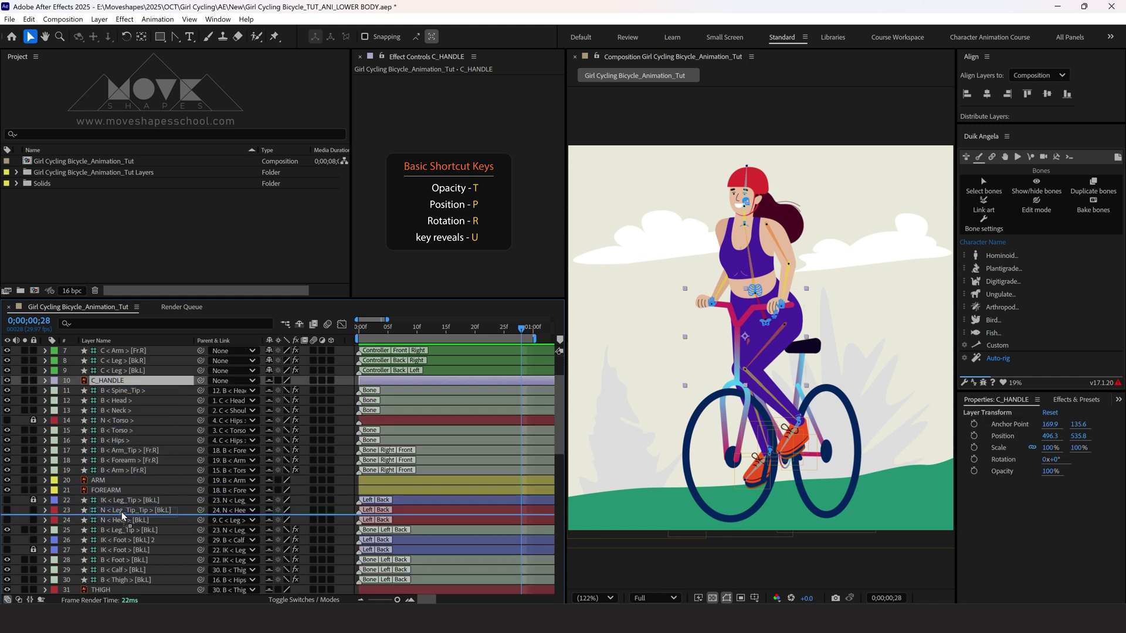
mouse_move(120, 515)
left_mouse_down()
mouse_move(111, 510)
mouse_move(114, 526)
left_mouse_up()
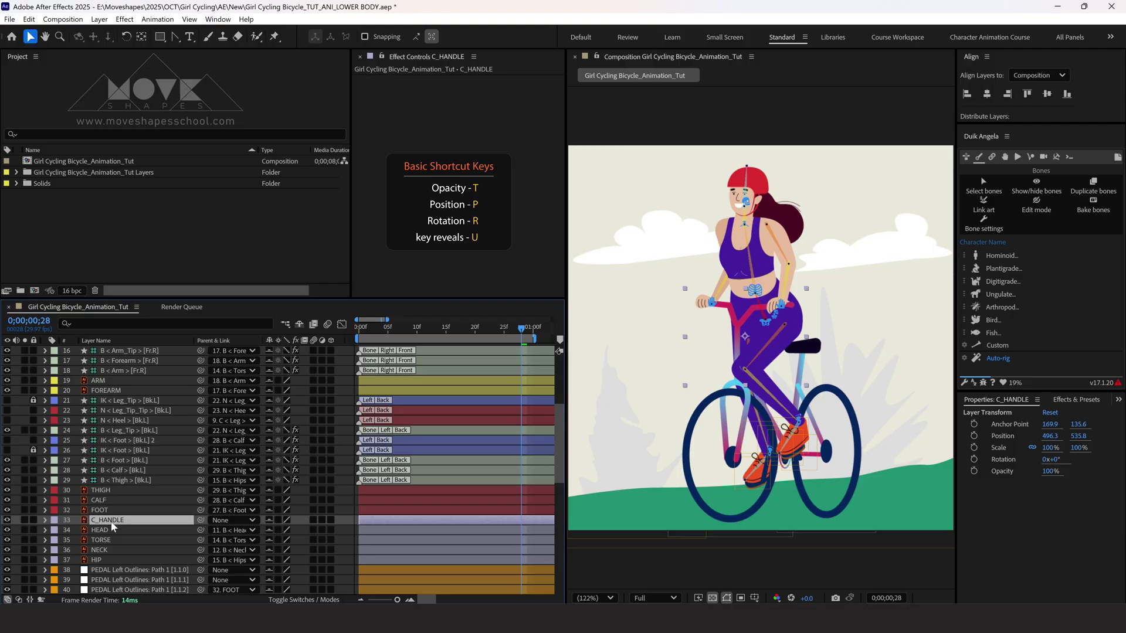
key("ctrl+d")
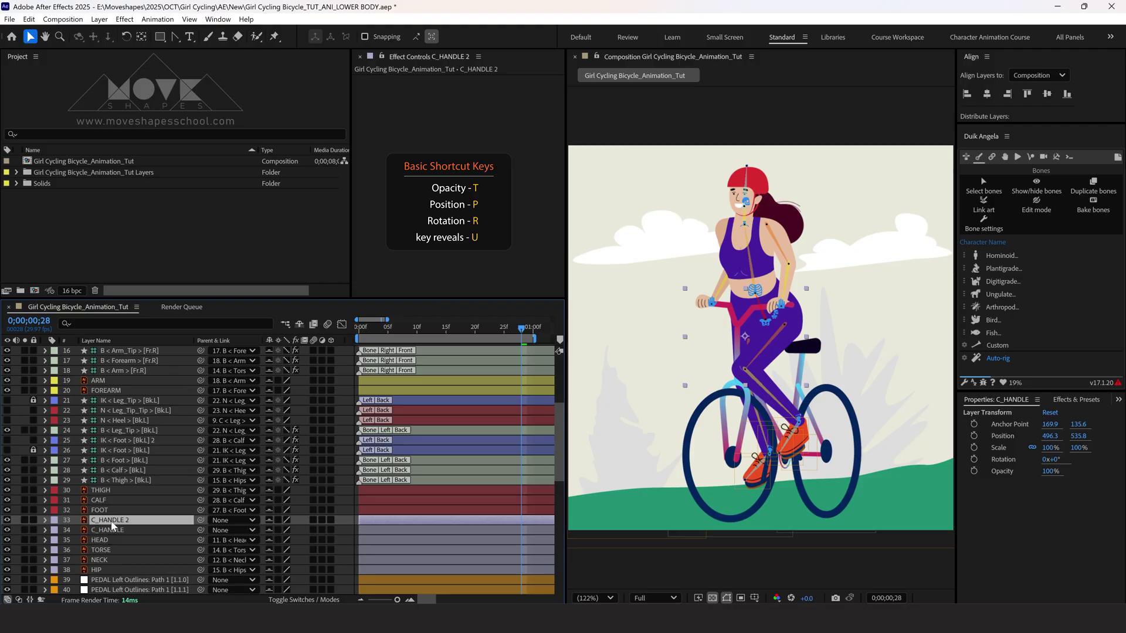
mouse_move(201, 520)
left_mouse_down()
mouse_move(163, 528)
mouse_move(138, 491)
mouse_move(147, 379)
left_mouse_up()
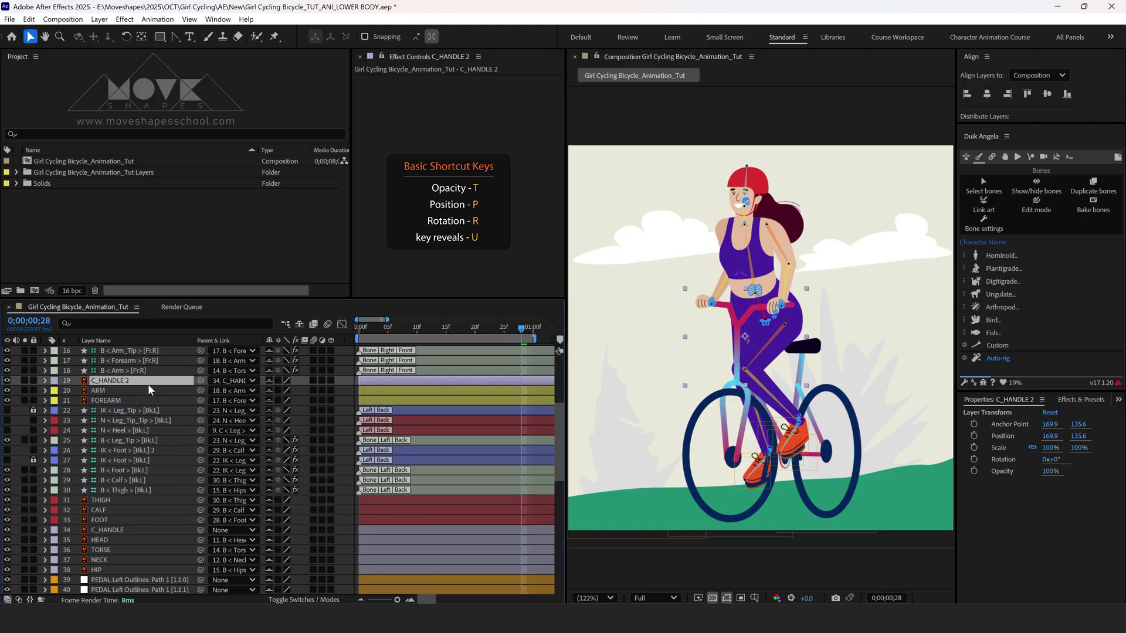
Draw a rectangular mask around the hands on C_HANDLE 2
left_click(160, 37)
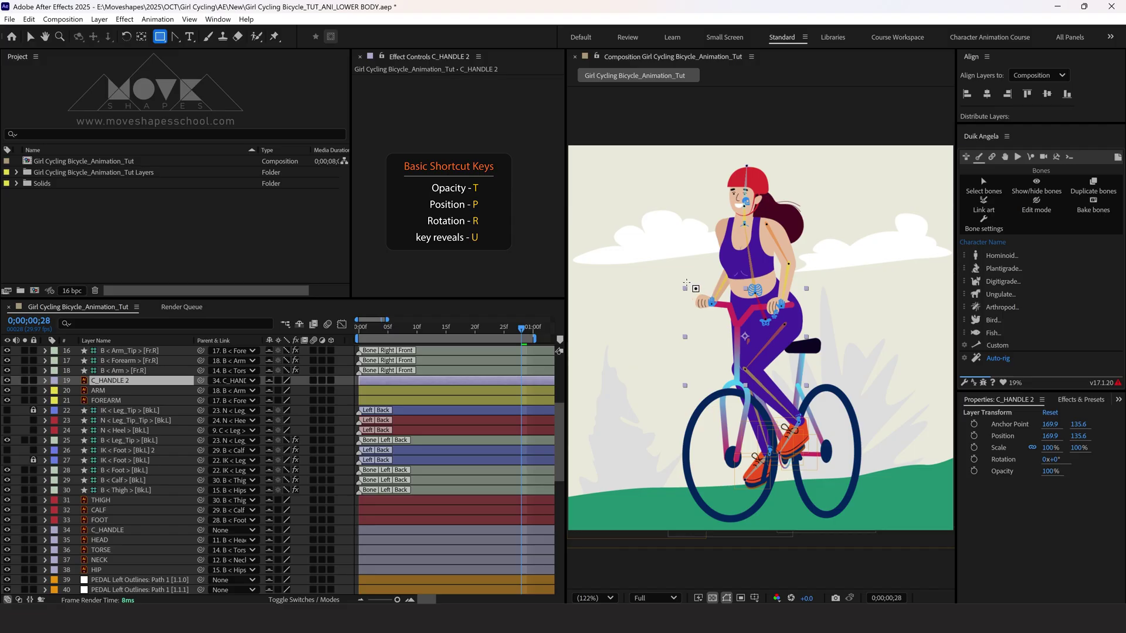
mouse_move(687, 282)
left_mouse_down()
mouse_move(789, 317)
mouse_move(804, 334)
left_mouse_up()
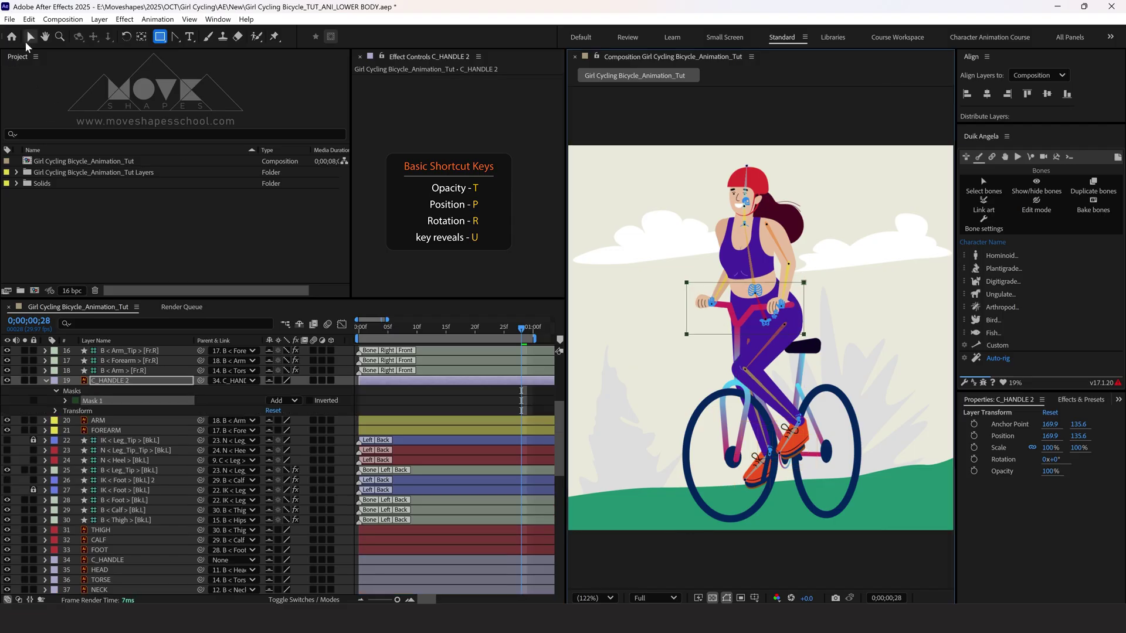
key("v")
left_click(47, 381)
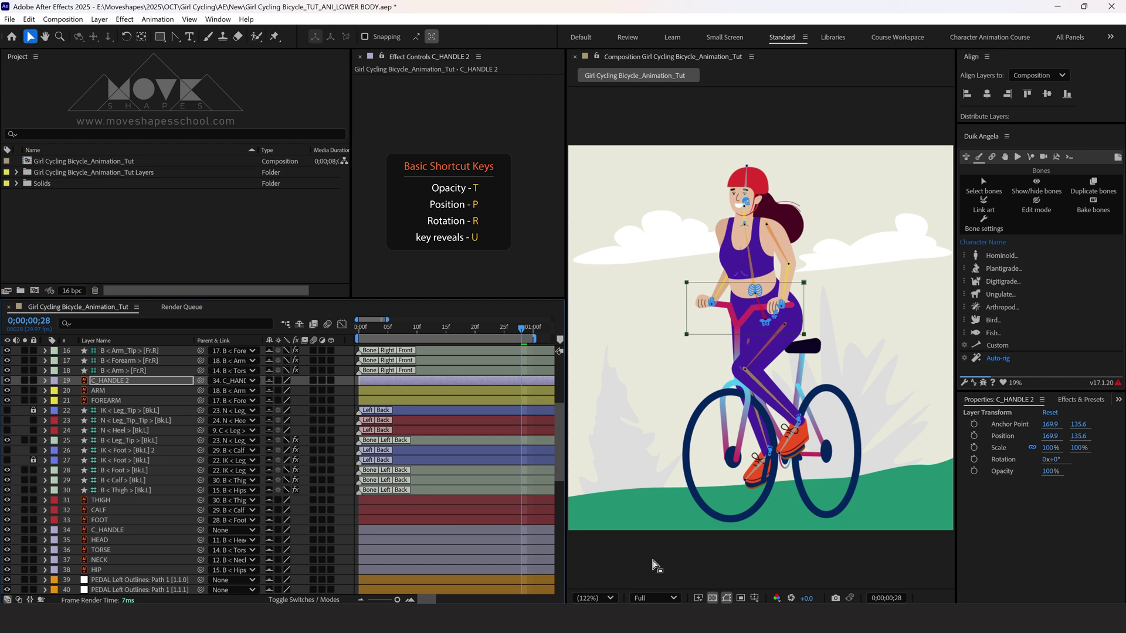
left_click(674, 562)
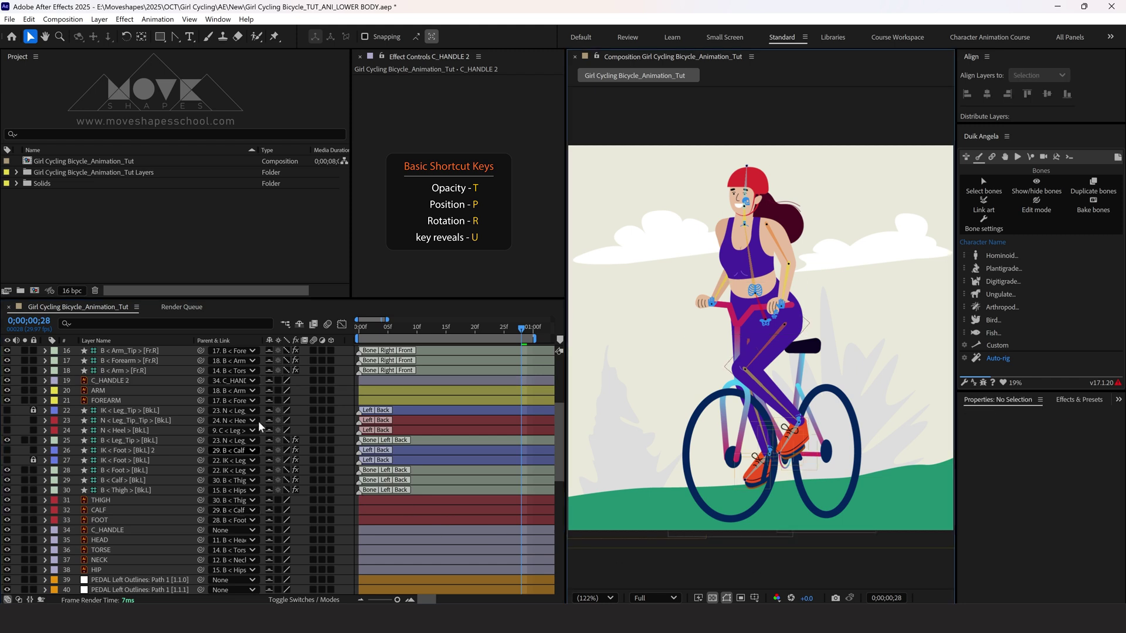
Hide the shy layers and mask outlines again, then preview
left_click(298, 325)
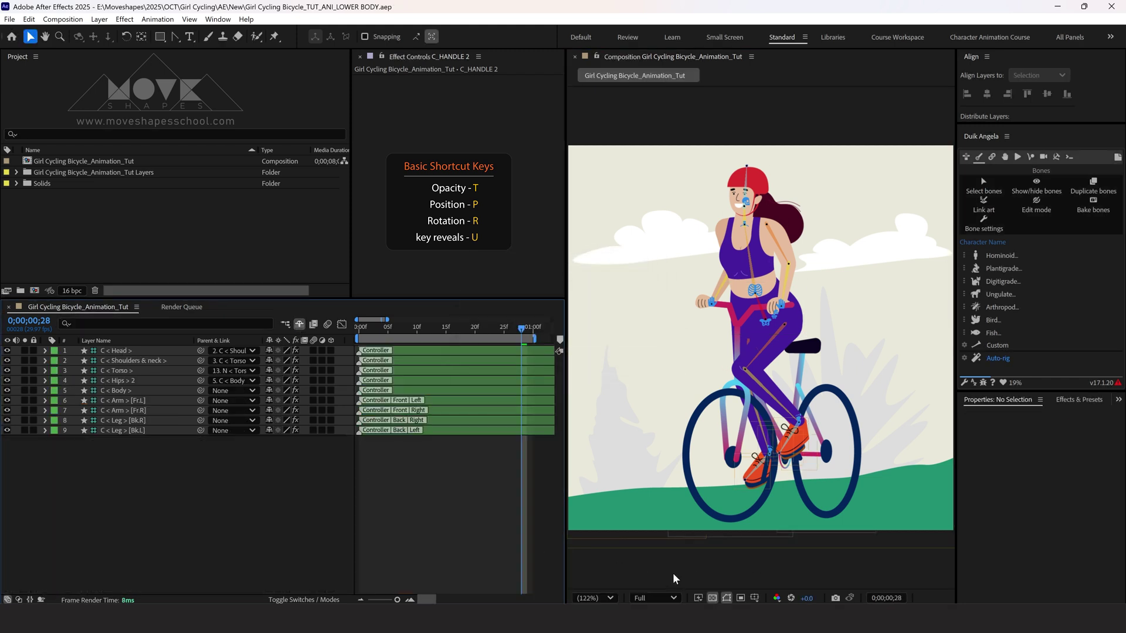
key("ctrl+shift+h")
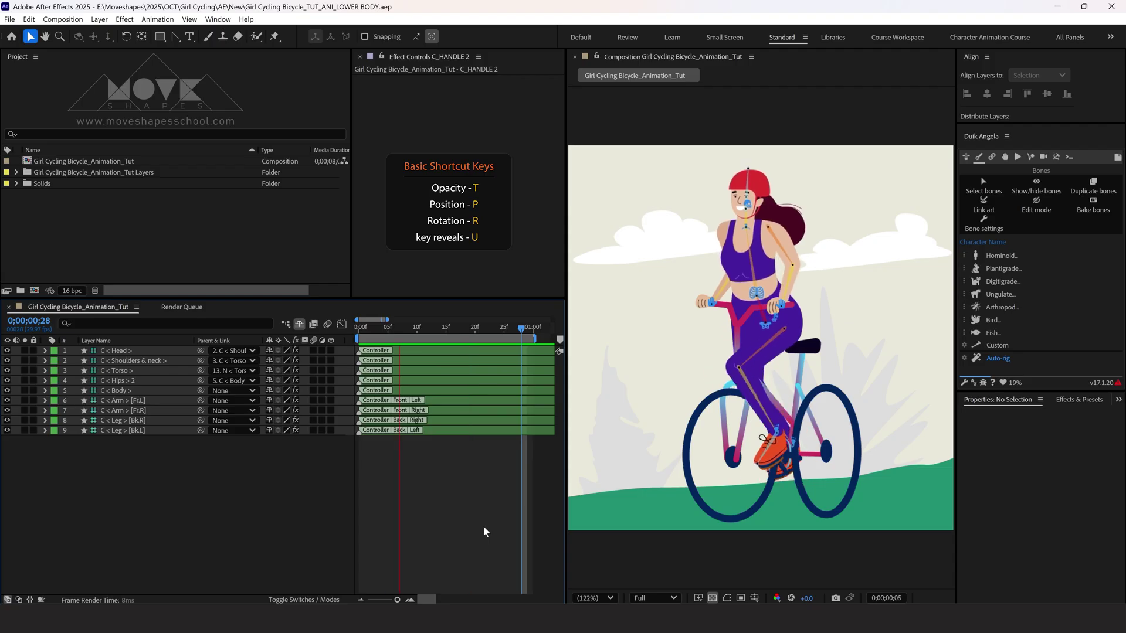
key("space")
Apply Easy Ease to the hips controller's Rotation keyframes
key("u")
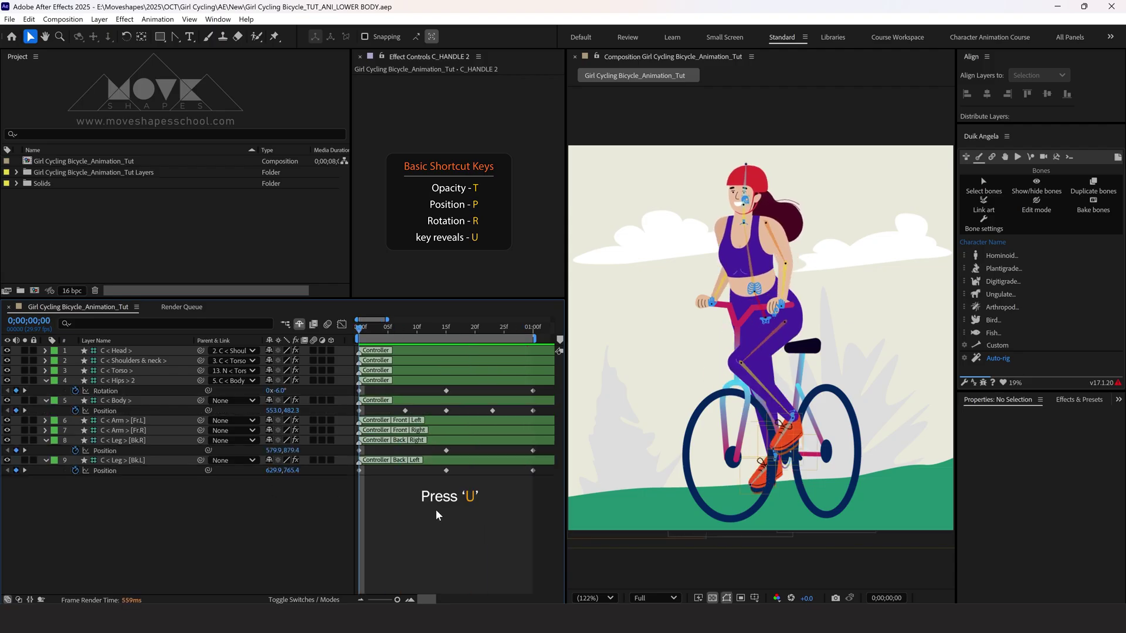
left_click(114, 392)
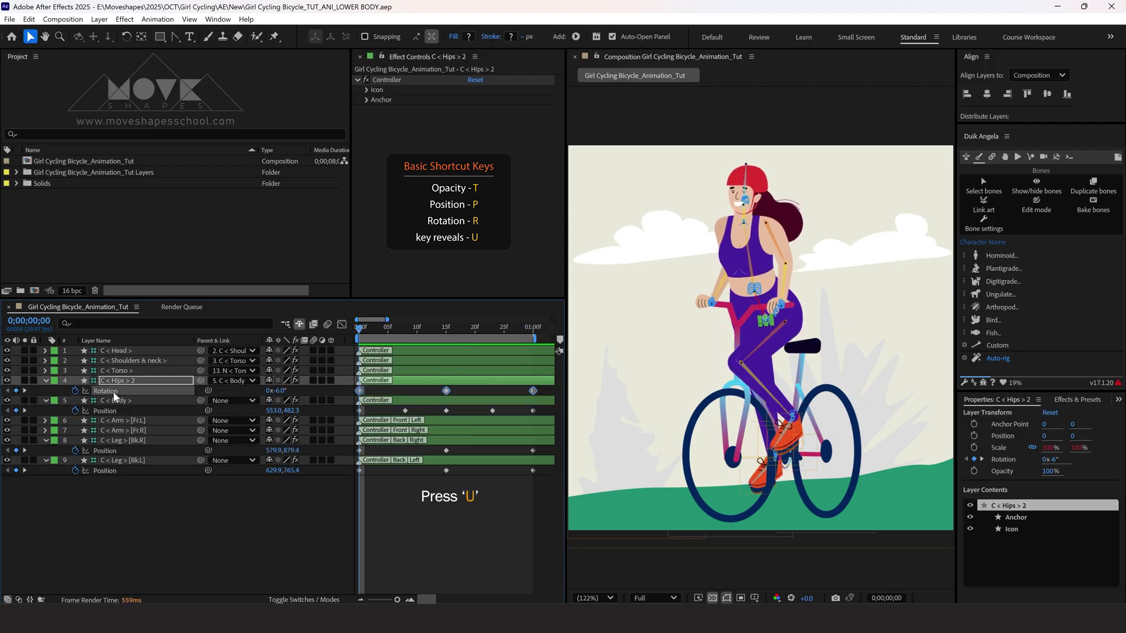
right_click(360, 392)
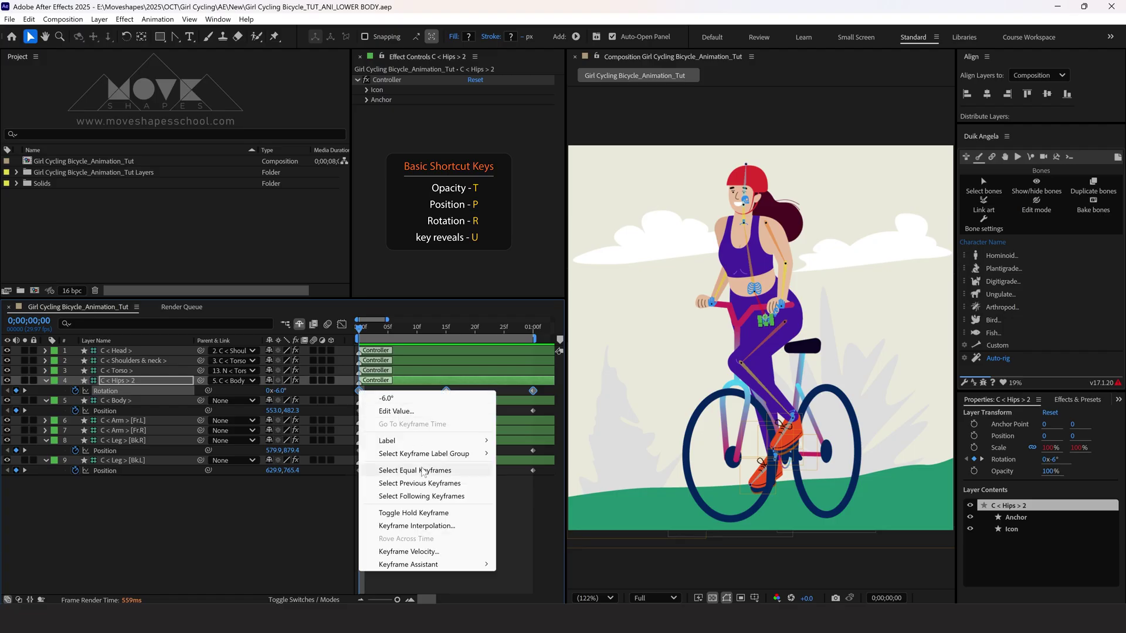
mouse_move(422, 565)
left_click(531, 489)
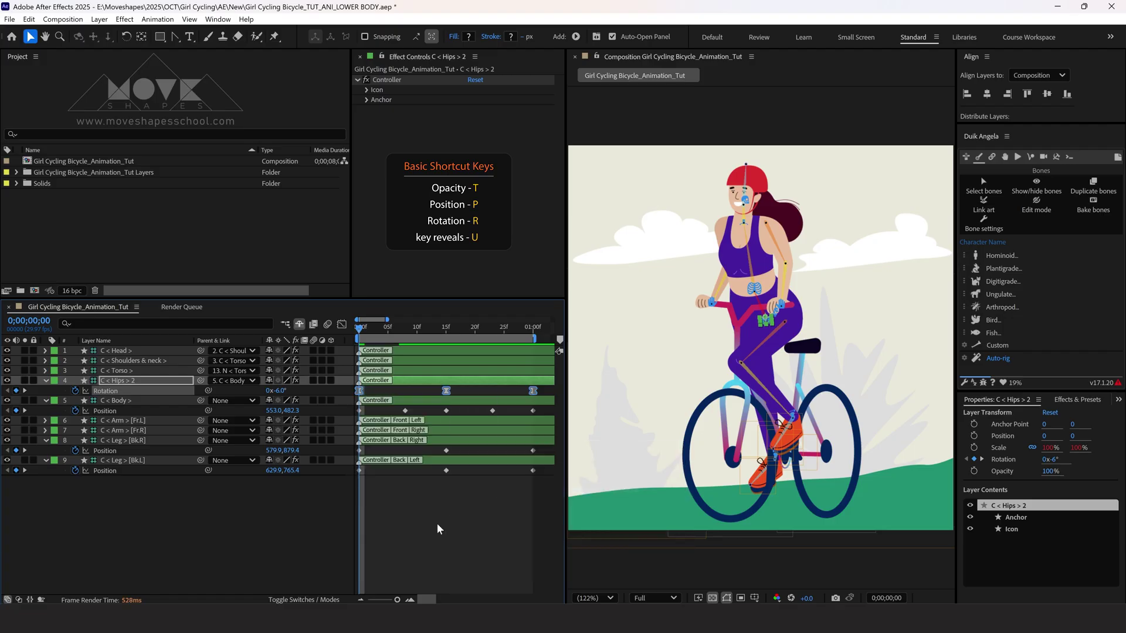
left_click(437, 523)
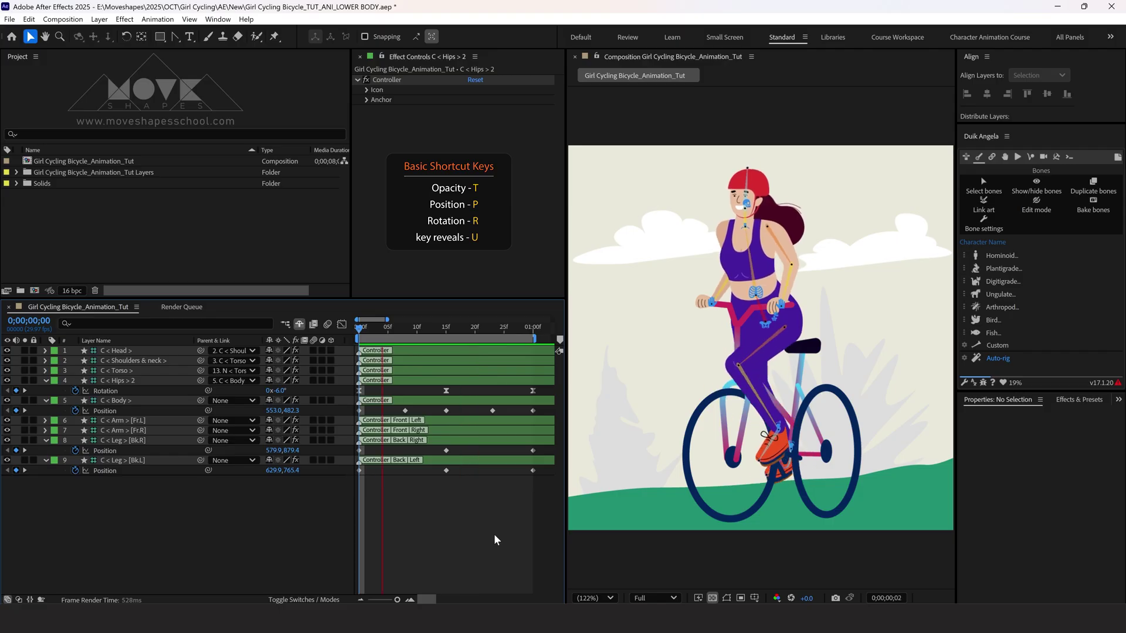
left_click(126, 472)
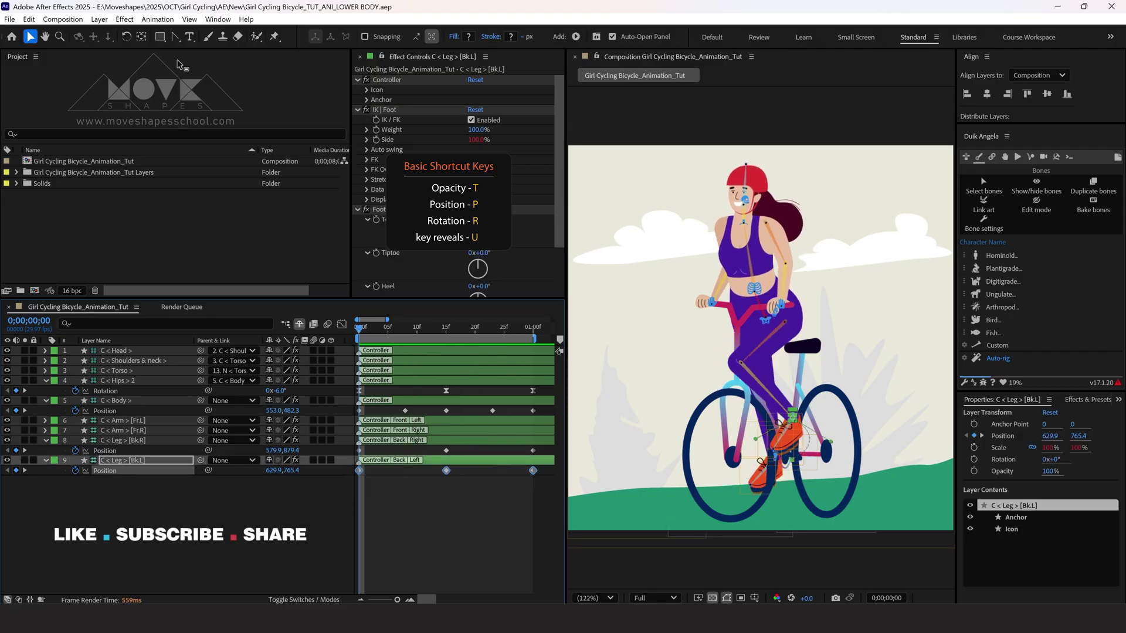
Curve the back-left leg's path near the foot with the Pen tool, then preview the pedalling
left_click(175, 36)
left_click(795, 464)
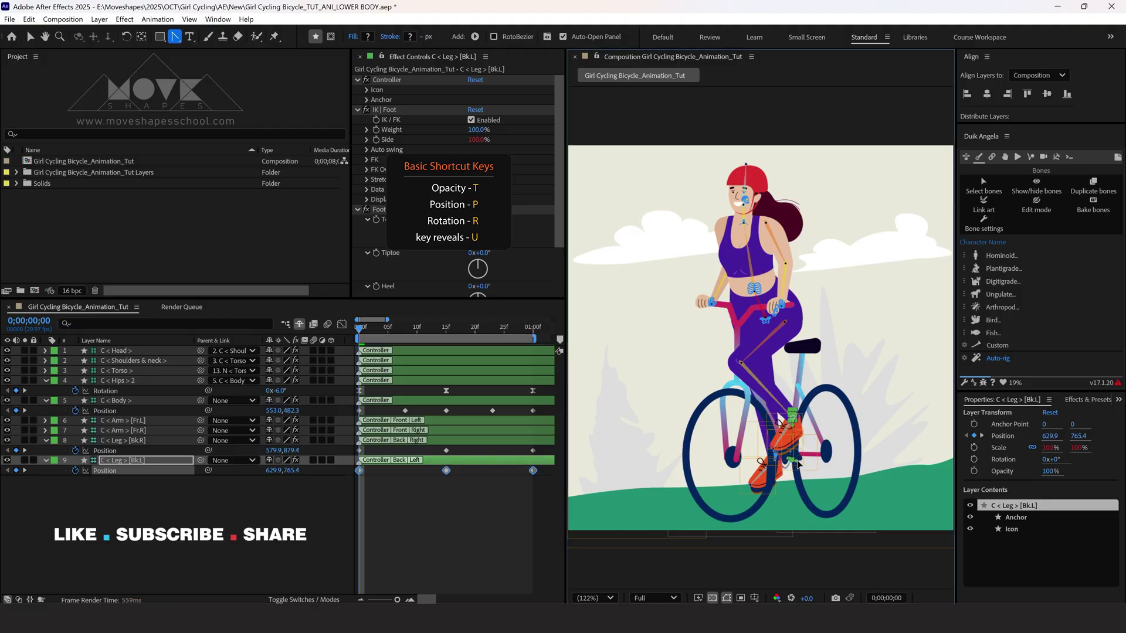
left_click(828, 462)
left_click_drag(764, 421, 819, 420)
left_click(495, 534)
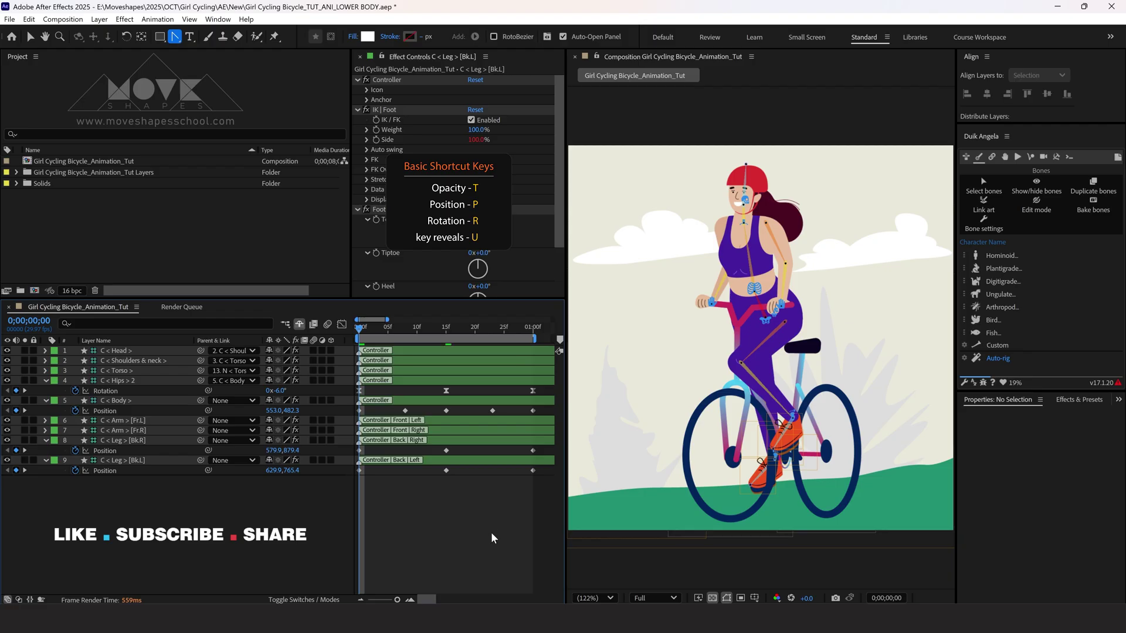
key("space")
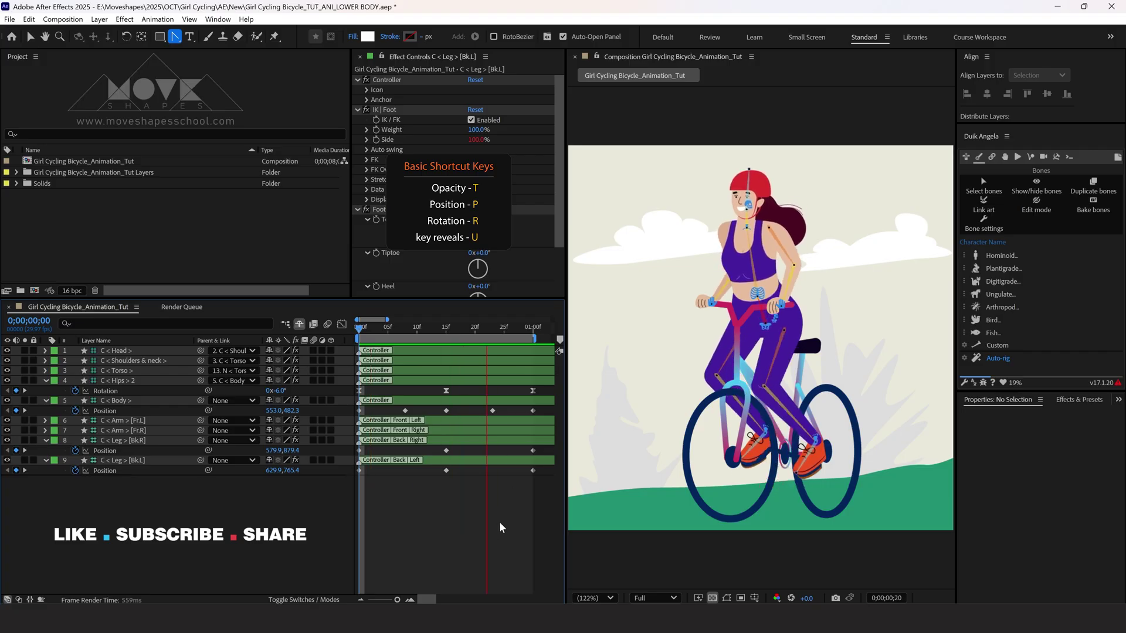
left_click(104, 450)
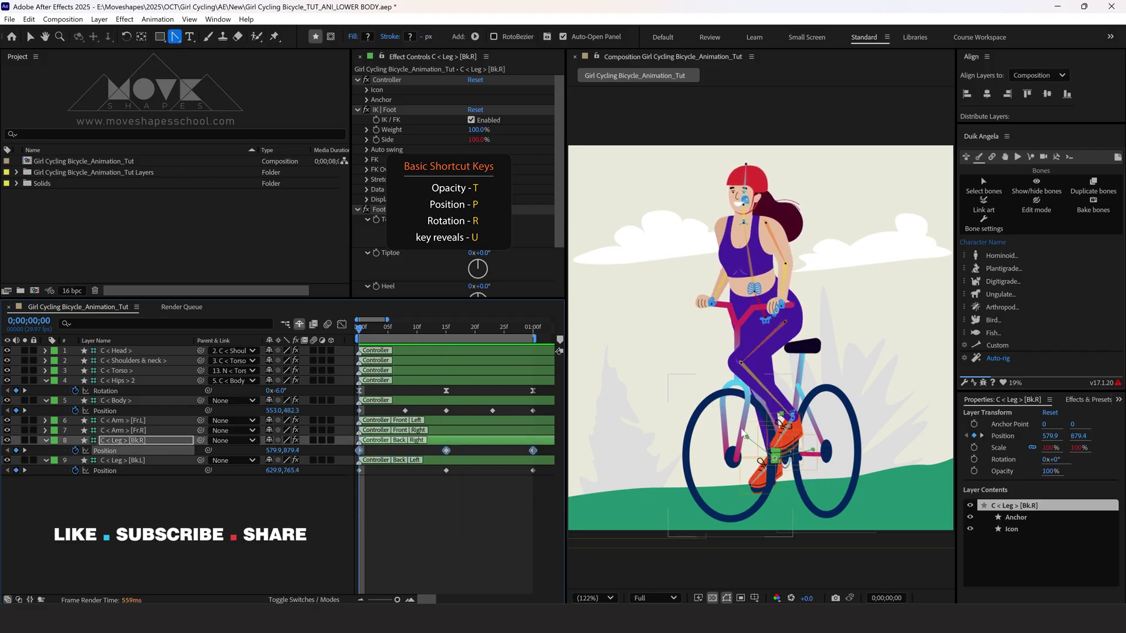
At frame 9, move the back-right foot controller onto the pedal
scroll(780, 422, "up", 2)
left_click_drag(763, 329, 770, 330)
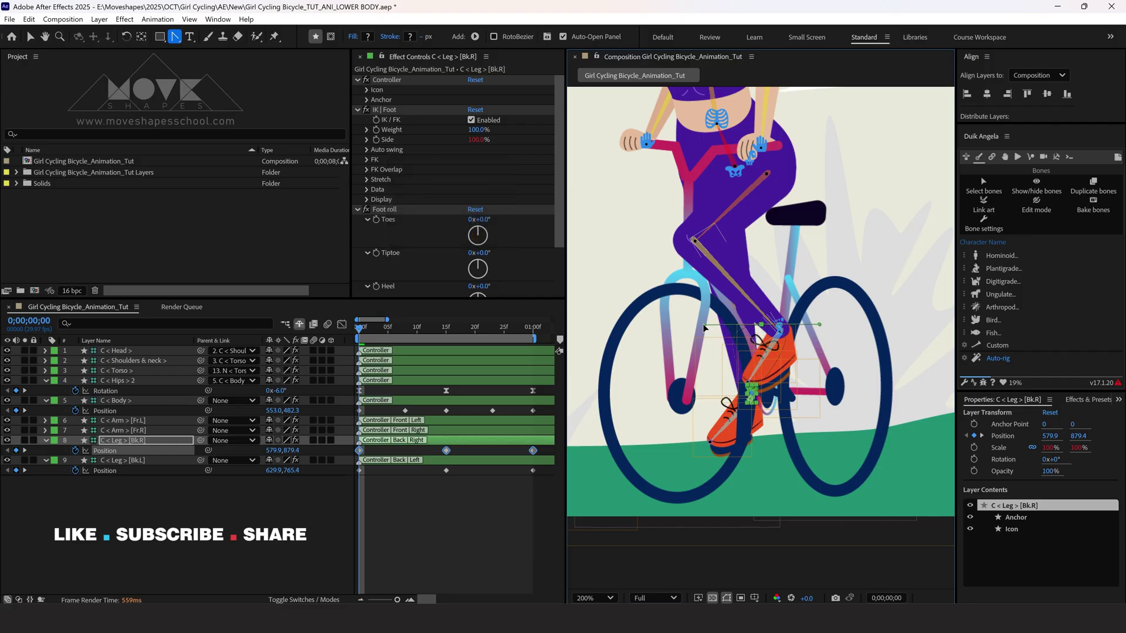
left_click(411, 330)
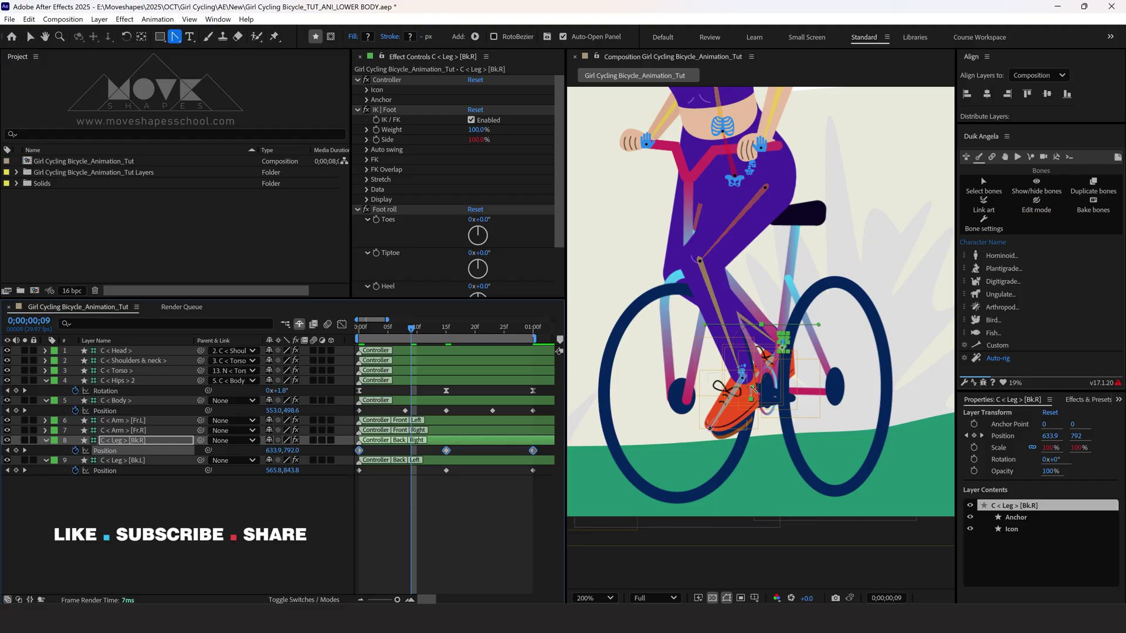
left_click_drag(752, 390, 796, 412)
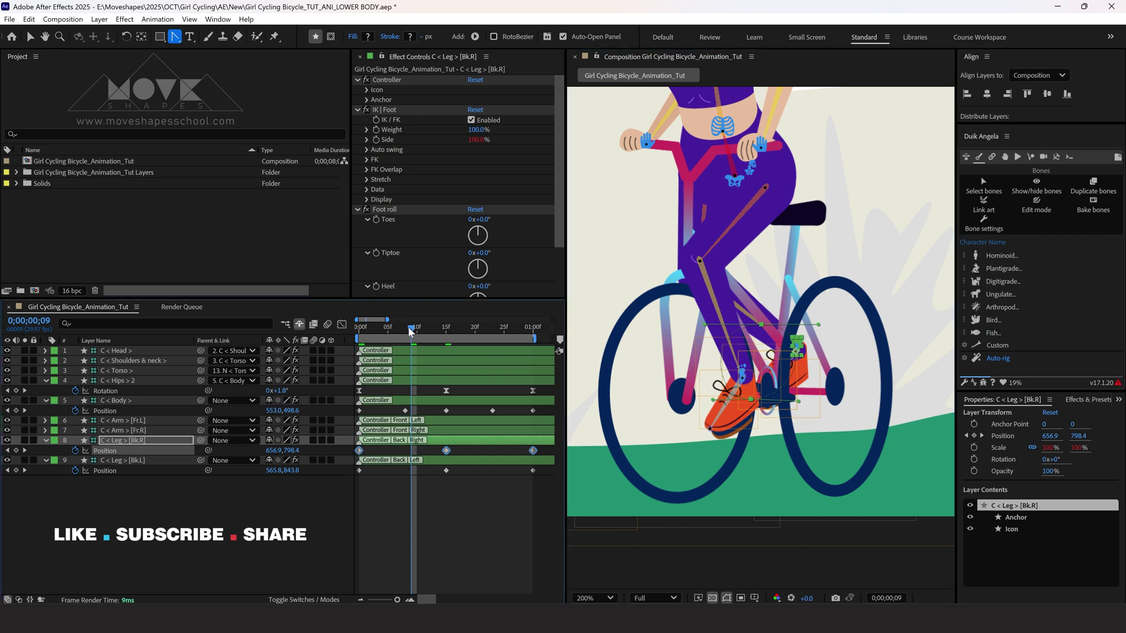
Preview the leg animation and fit the composition in the viewer
key("space")
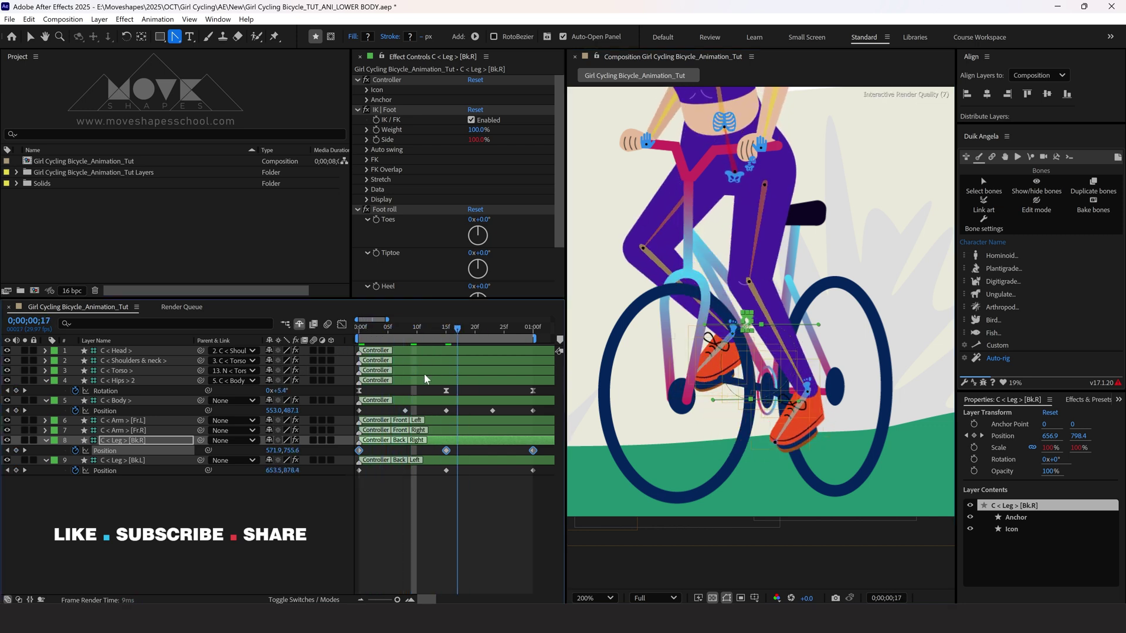
key("space")
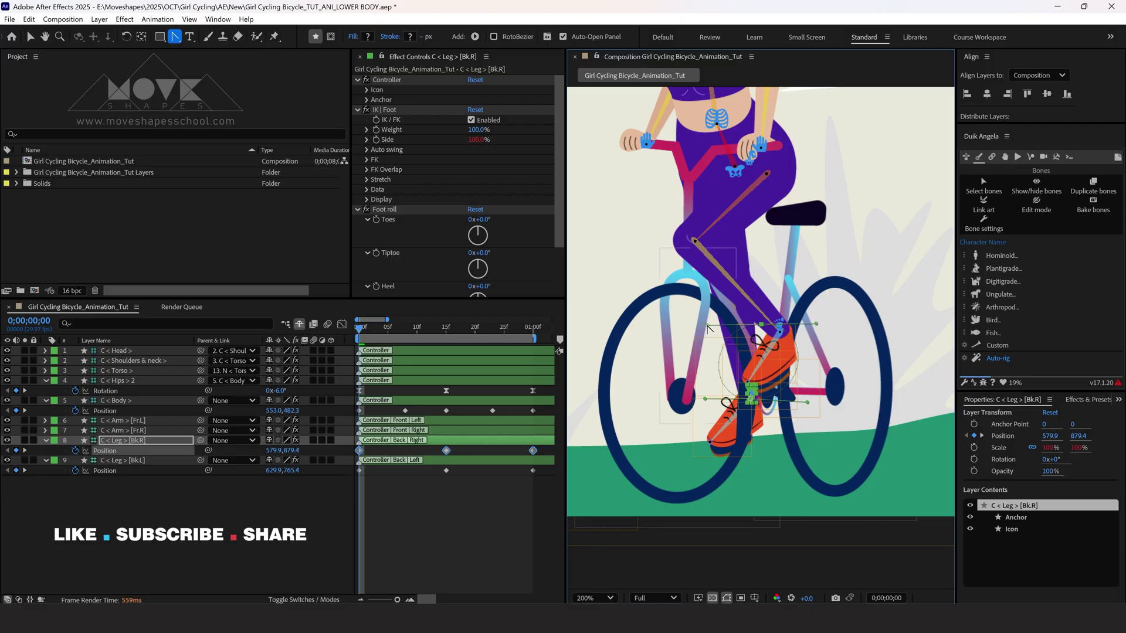
left_click(470, 488)
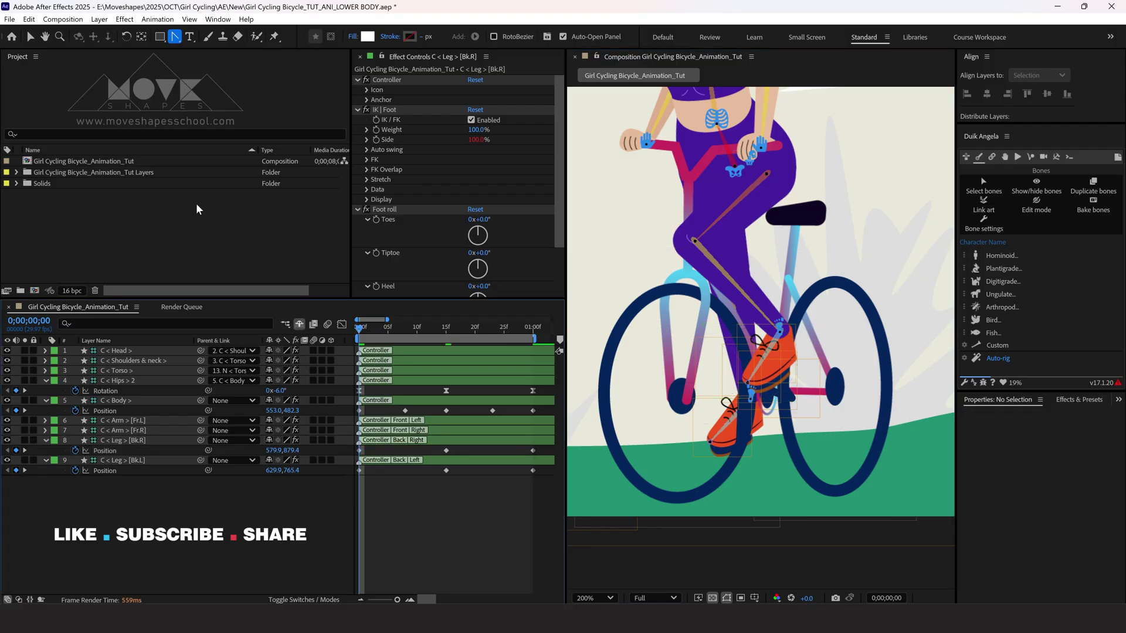
left_click(31, 36)
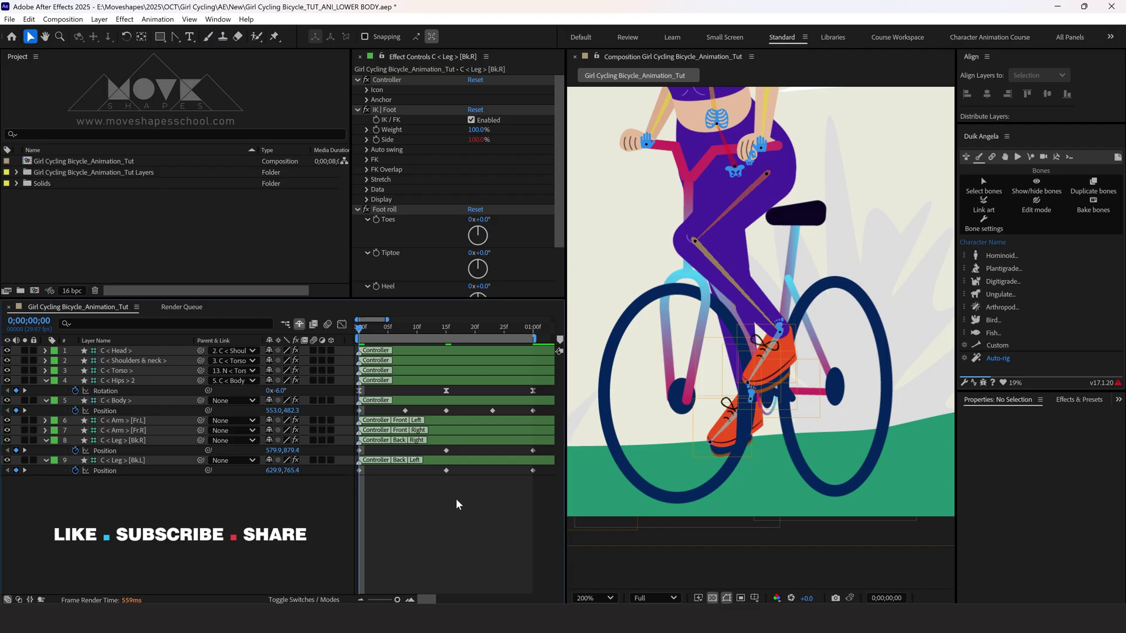
left_click(591, 597)
Preview the animation and select the back-right leg controller
left_click(592, 371)
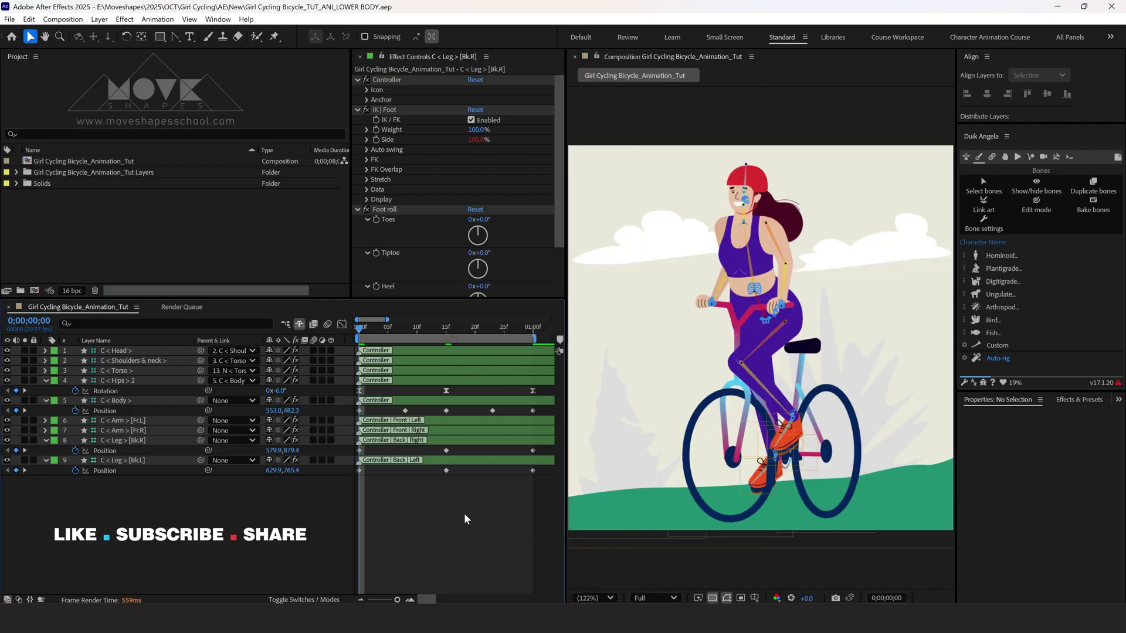
key("space")
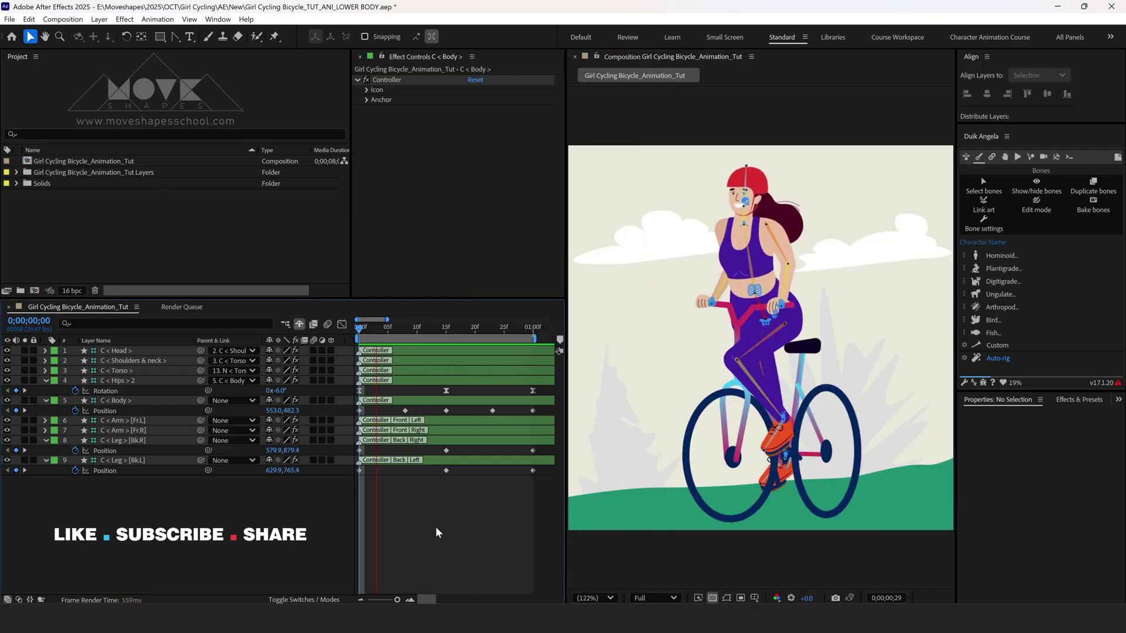
key("space")
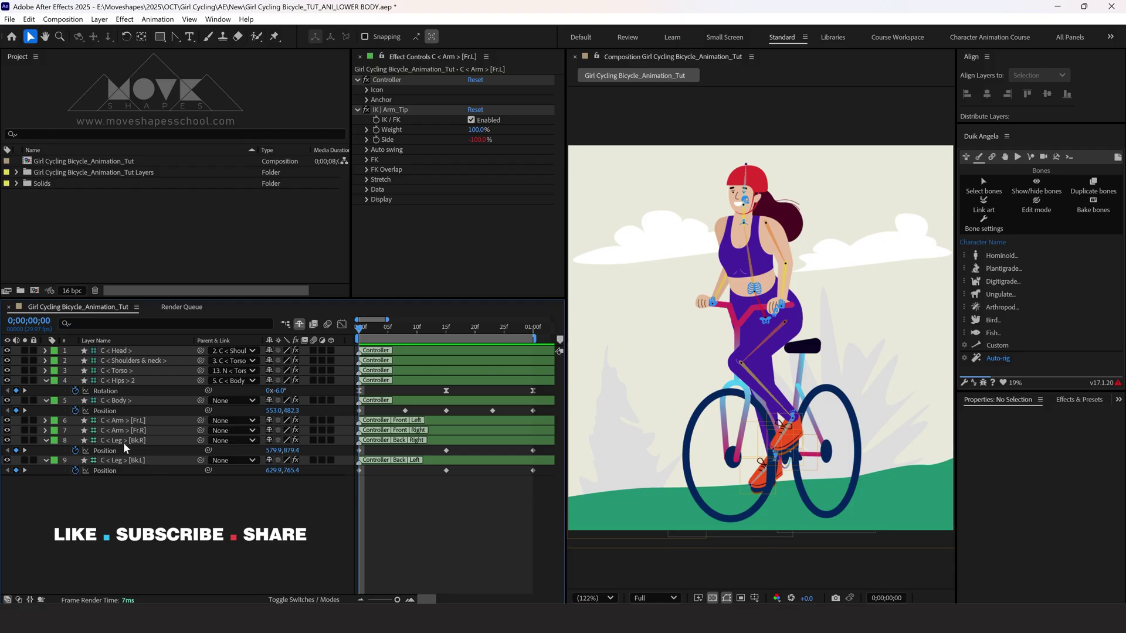
left_click(124, 443)
left_click(128, 461)
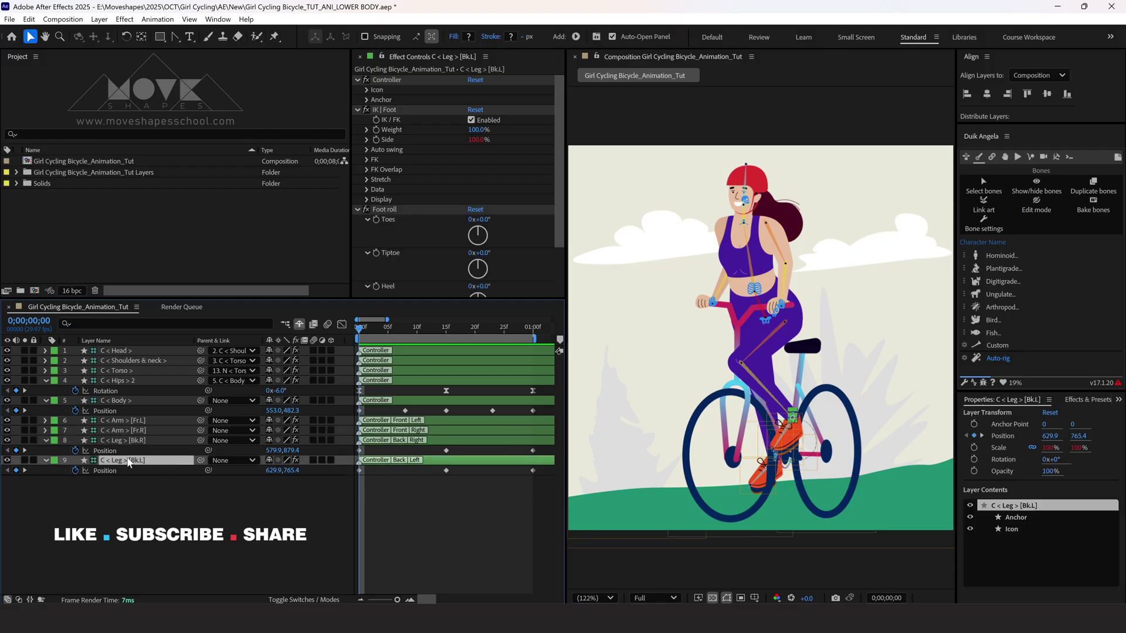
left_click(125, 440)
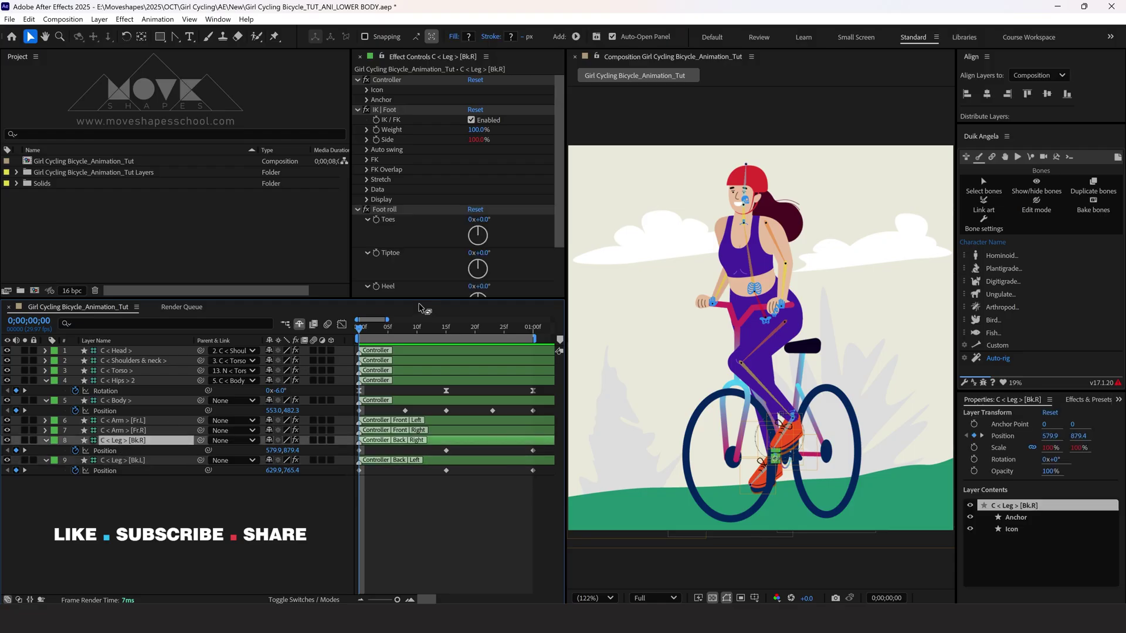
scroll(412, 265, "down", 2)
Keyframe the back-right Foot roll at -10° at the start
left_click(377, 269)
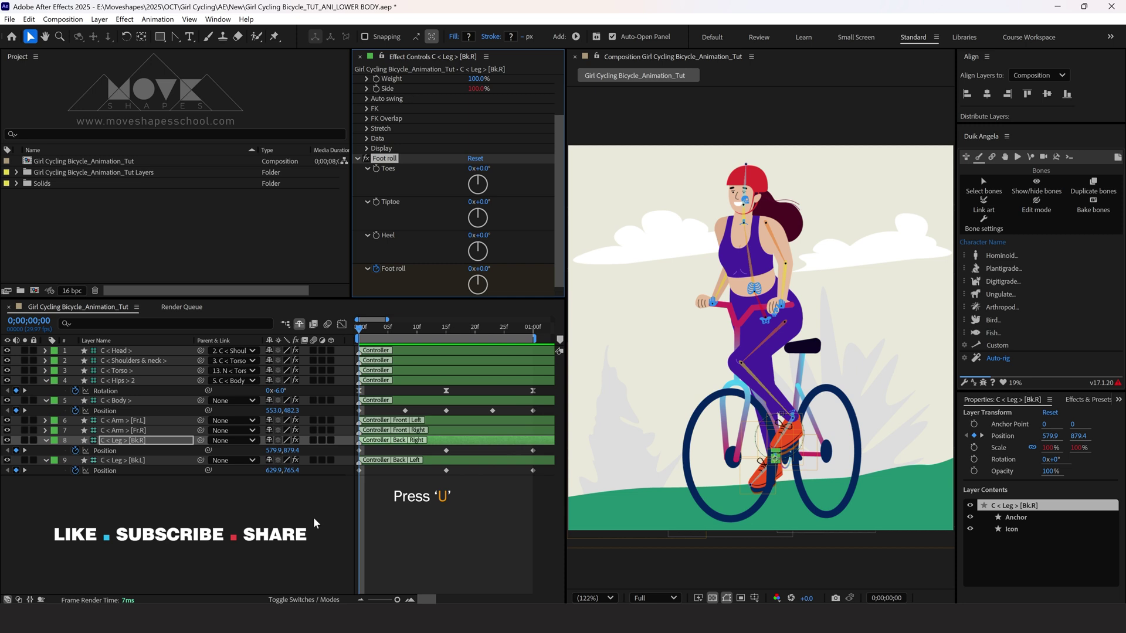
left_click(431, 442)
key("u")
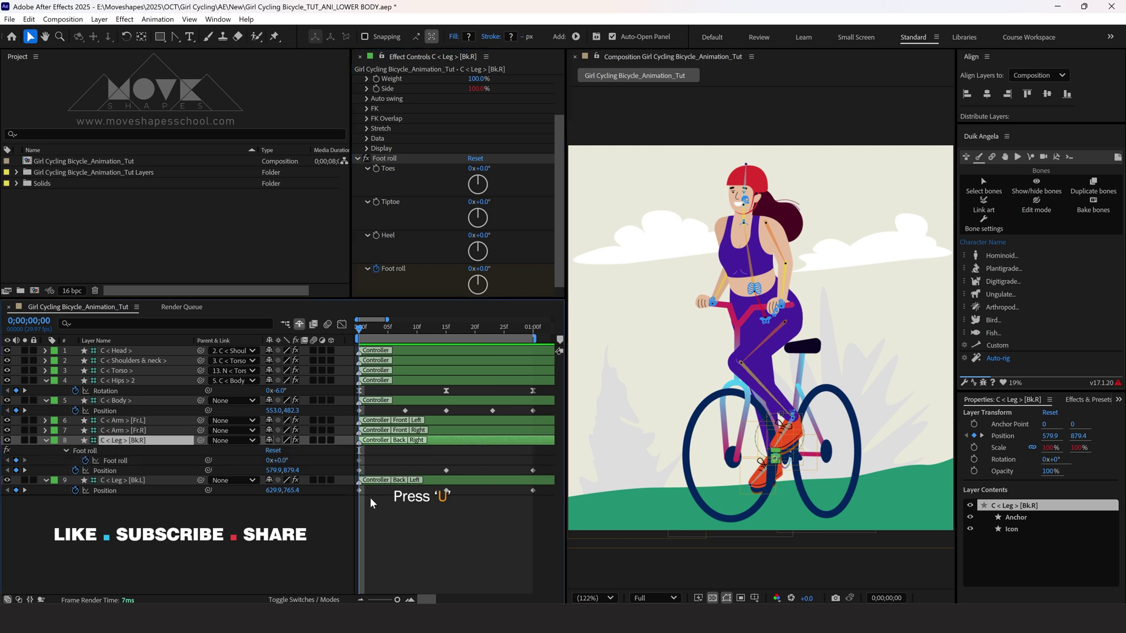
left_click(278, 460)
type("-10")
key("Return")
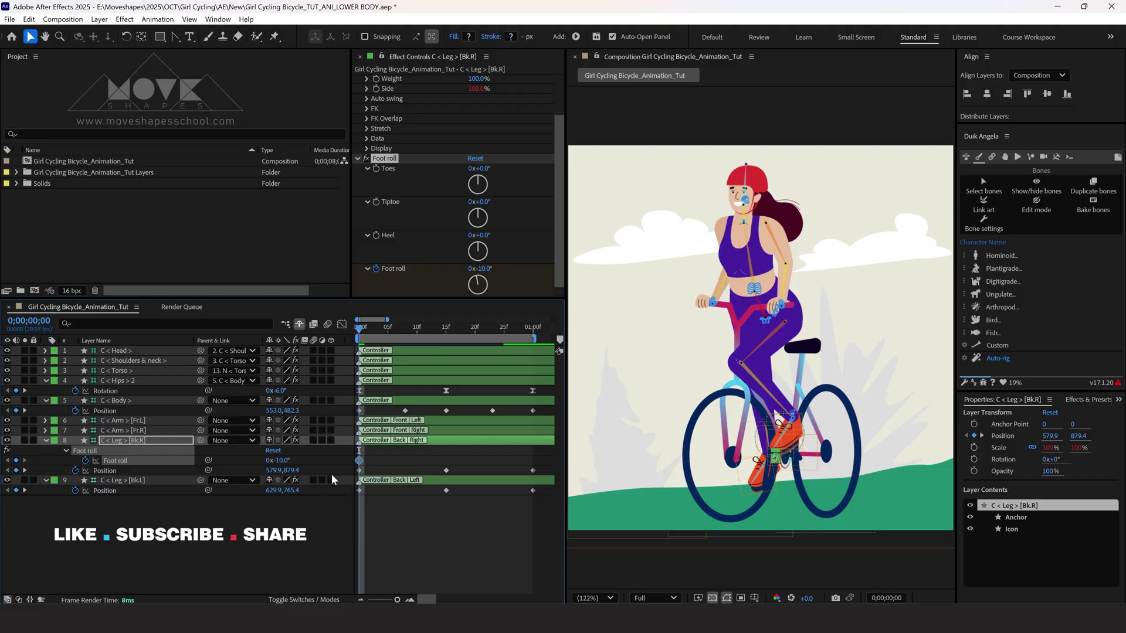
Key the Foot roll at 0° on frame 15 and -10° at one second
left_click(445, 330)
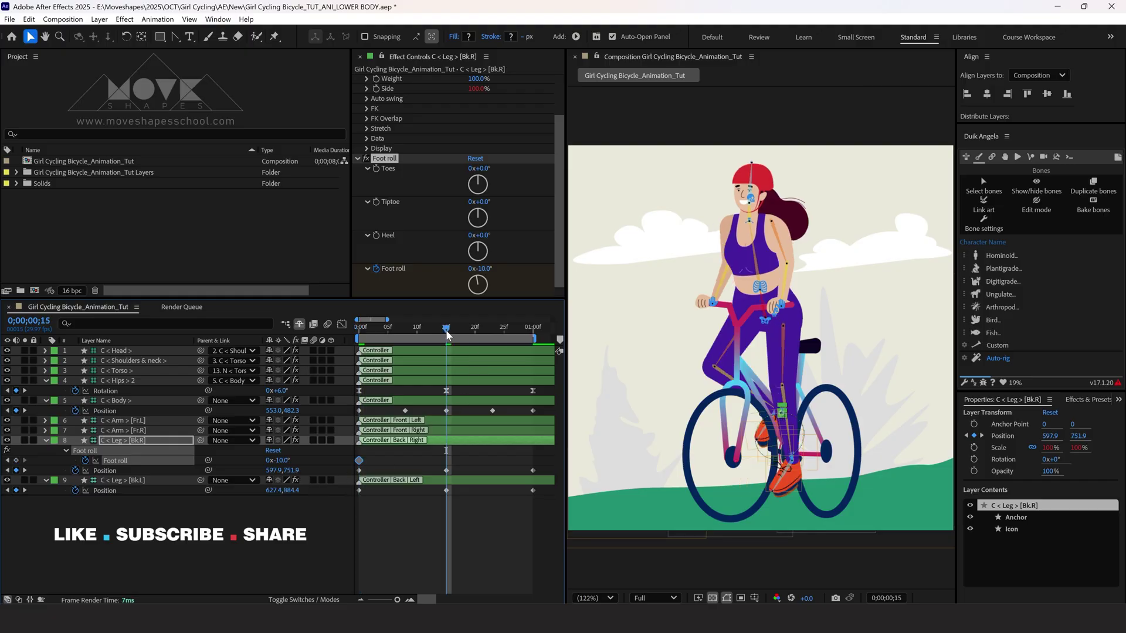
left_click(284, 460)
key("Return")
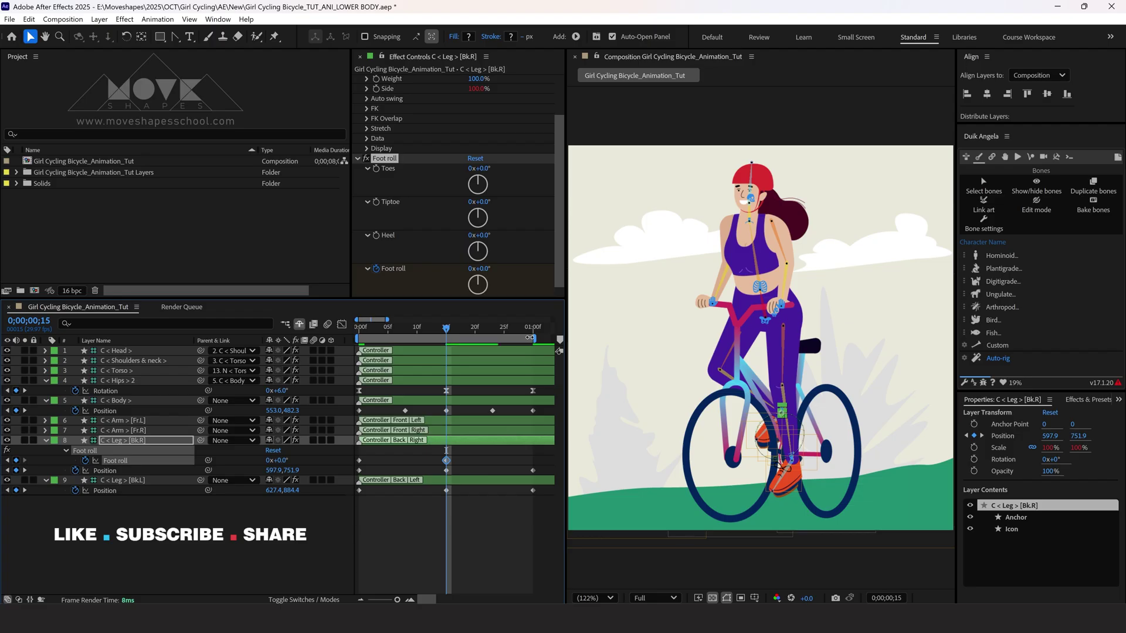
left_click(533, 332)
left_click(281, 461)
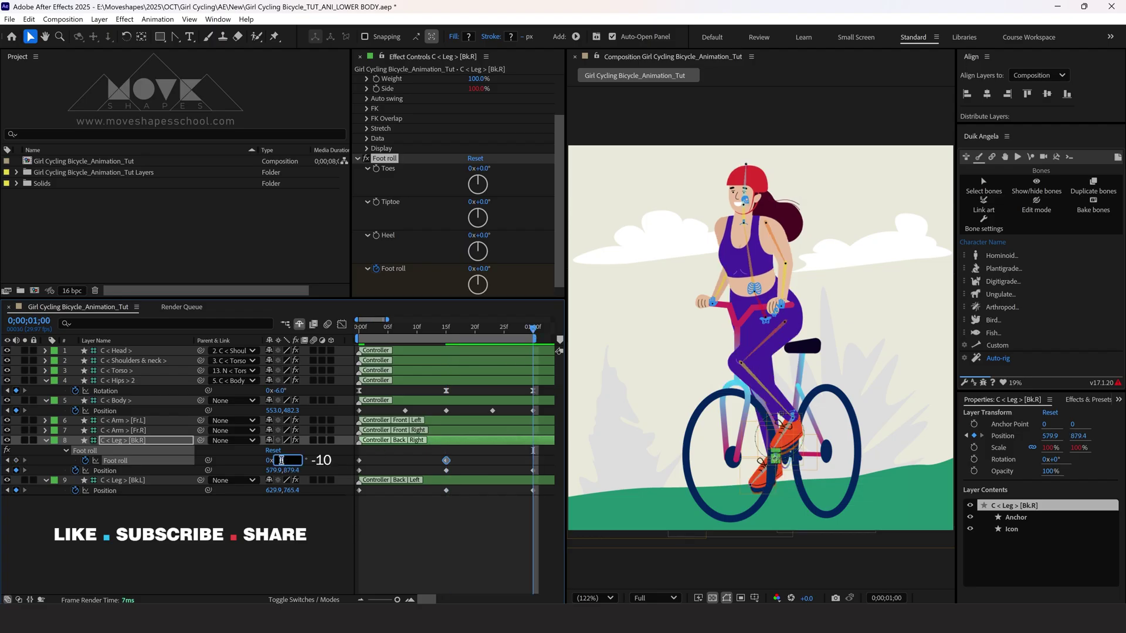
type("-10")
key("Return")
Return to the start, preview the pedalling, and select the back-left leg controller
left_click(456, 548)
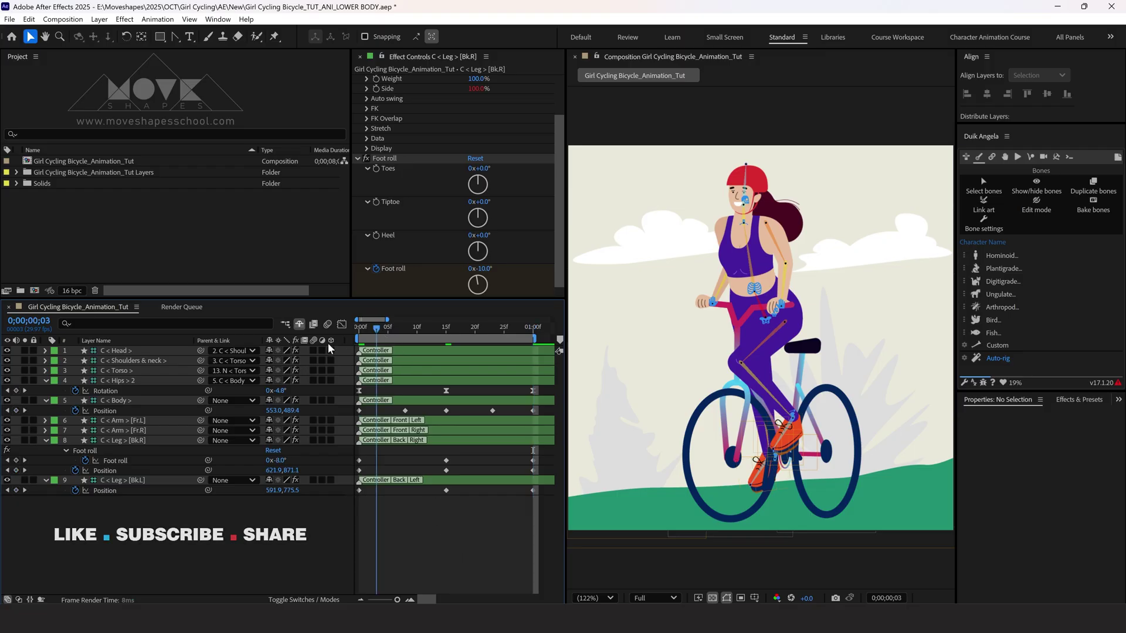
key("Home")
key("space")
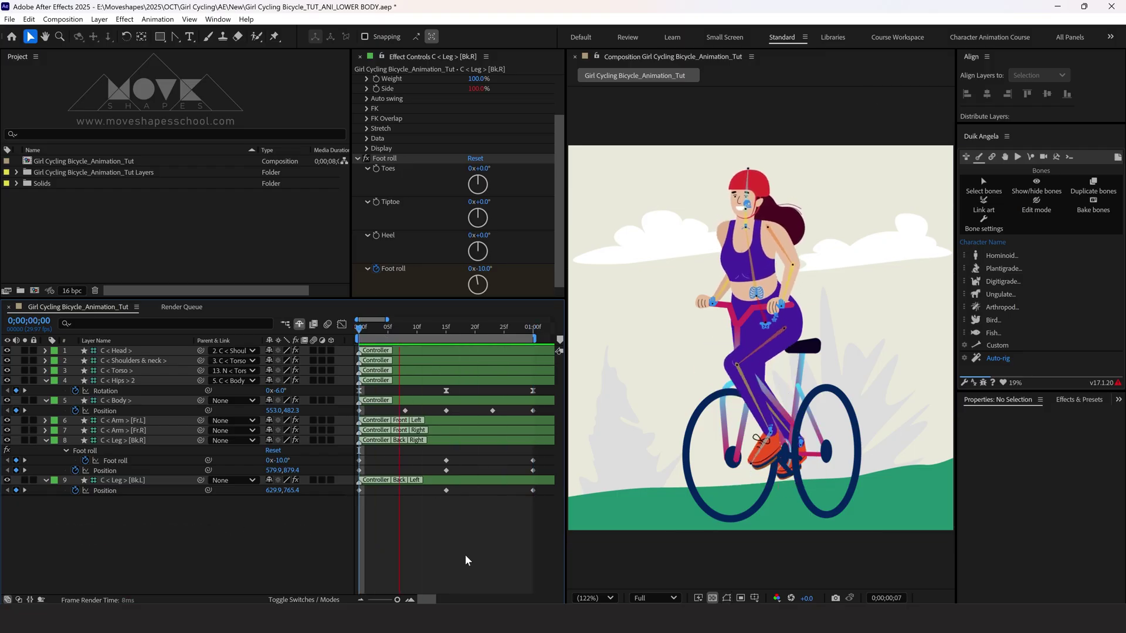
key("space")
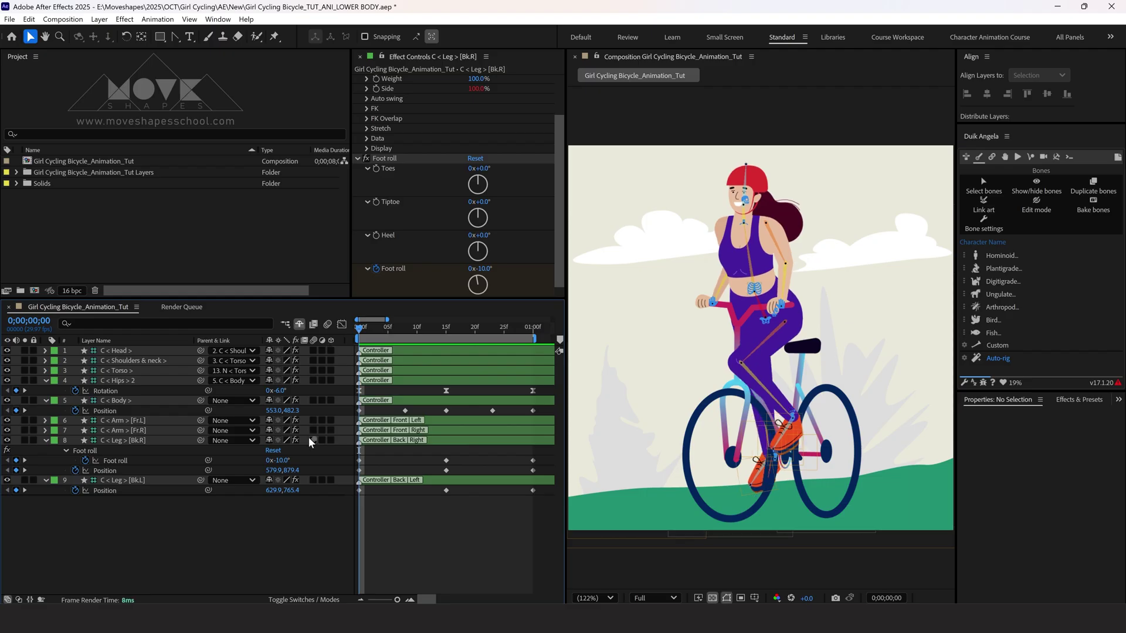
left_click(159, 481)
Set a starting 0° Foot roll keyframe on the back-left leg
scroll(527, 265, "down", 2)
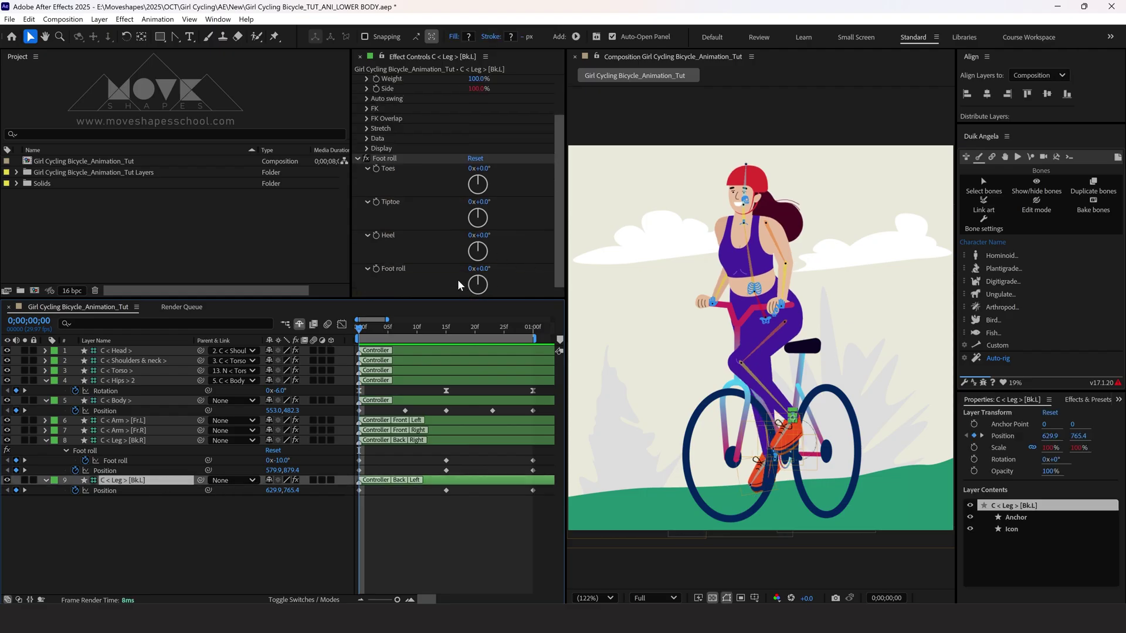
left_click(376, 269)
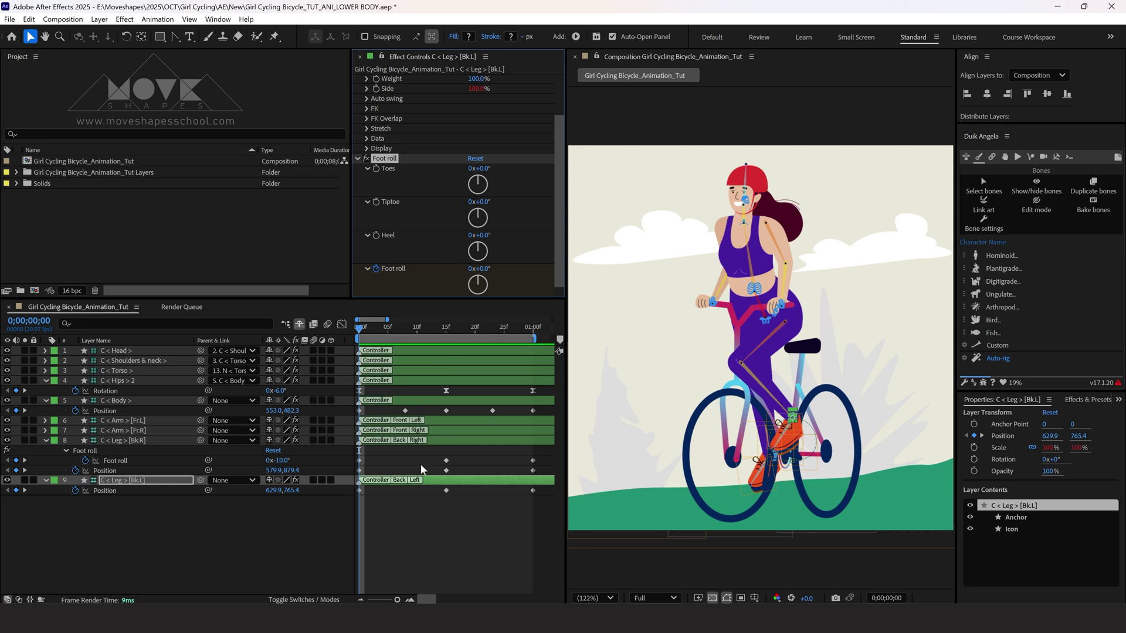
left_click(431, 480)
key("u")
Key the Foot roll at -10° on frame 15 and 0° at one second, then preview
left_click(447, 333)
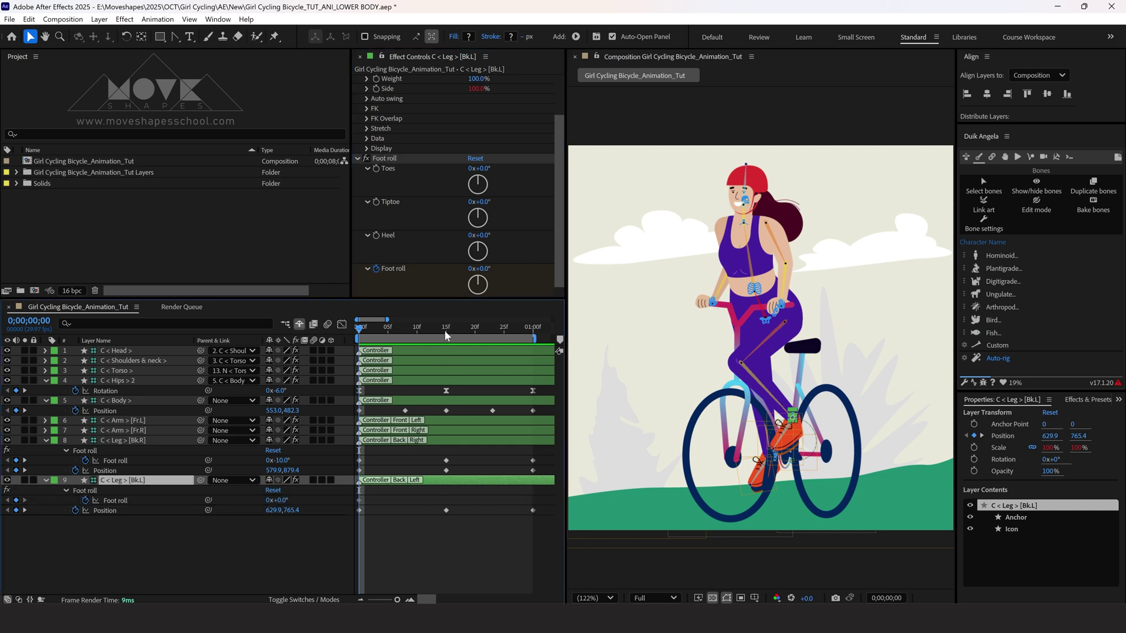
left_click(483, 269)
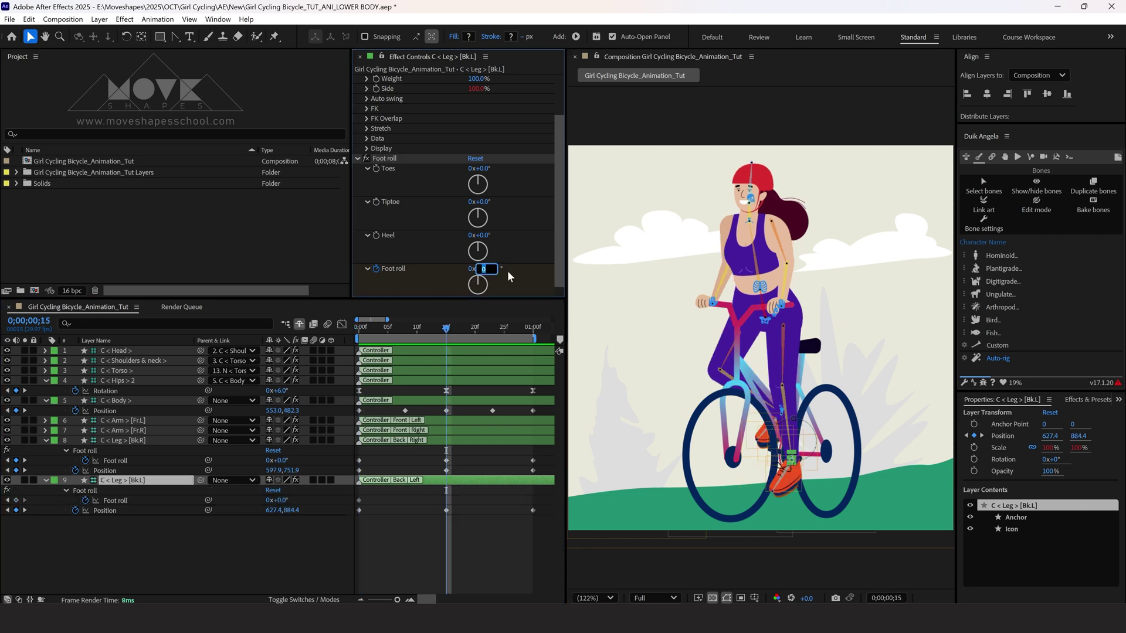
type("-10")
key("Return")
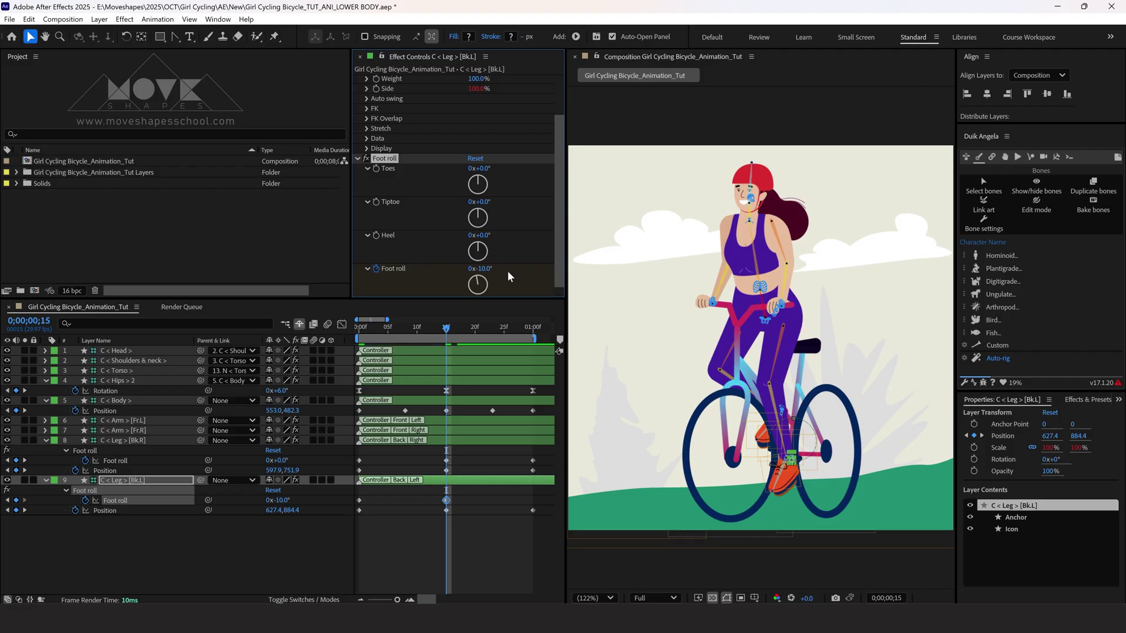
left_click(533, 335)
type("0")
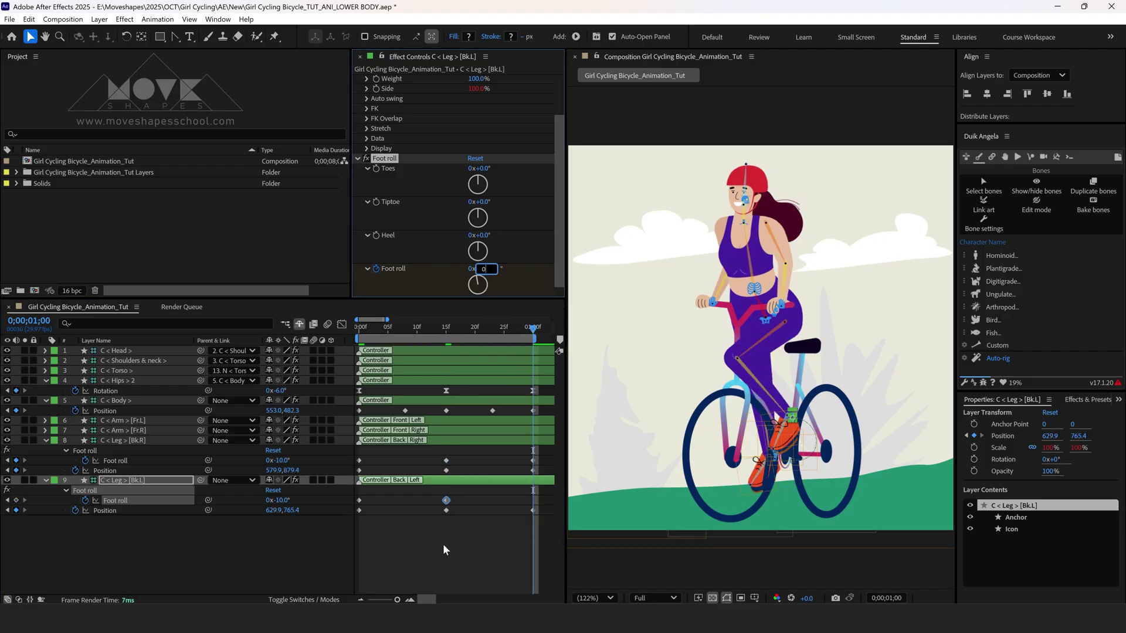
left_click(442, 544)
left_click_drag(387, 333, 359, 332)
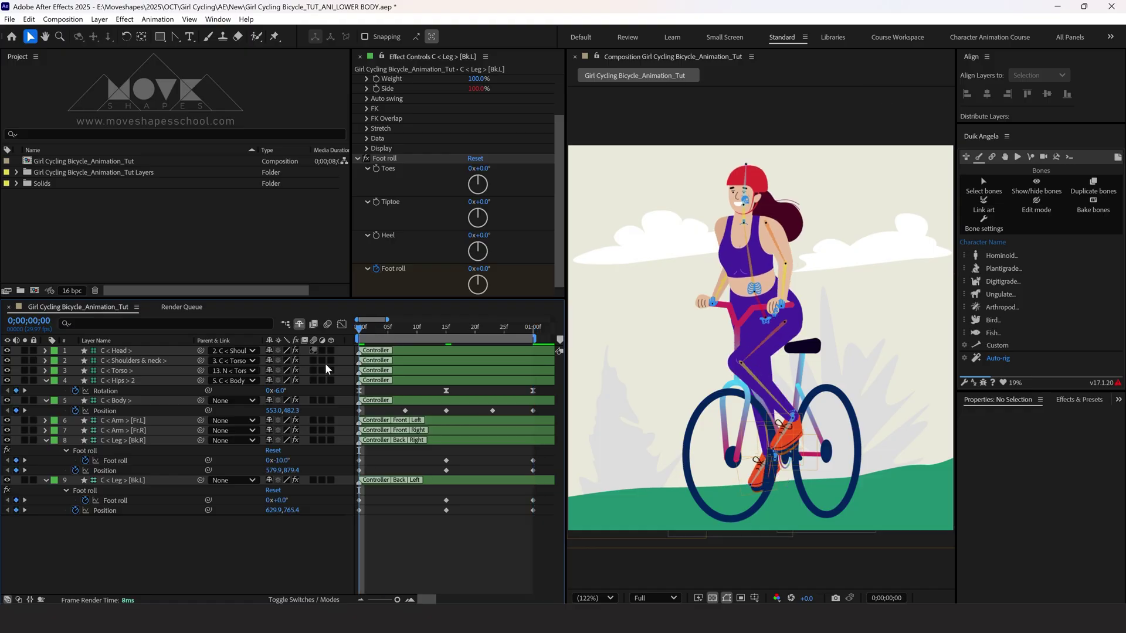
key("space")
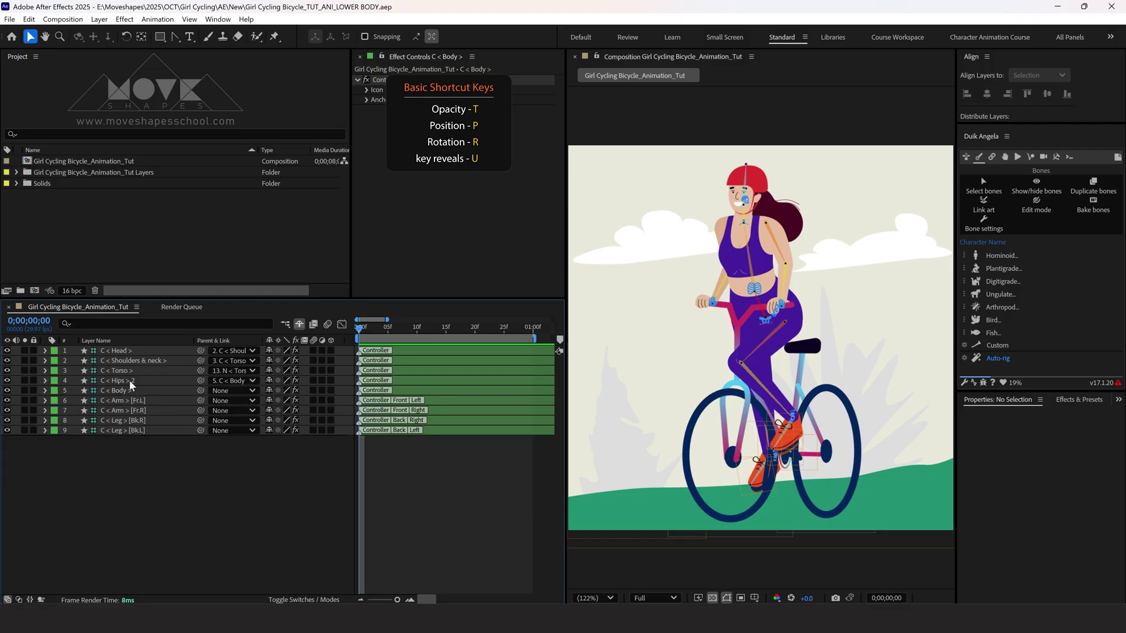
Select the Torso, Shoulders & neck and Head controllers and key their Rotation at 3° on frame 0
left_click(127, 372)
left_click(123, 361, "ctrl")
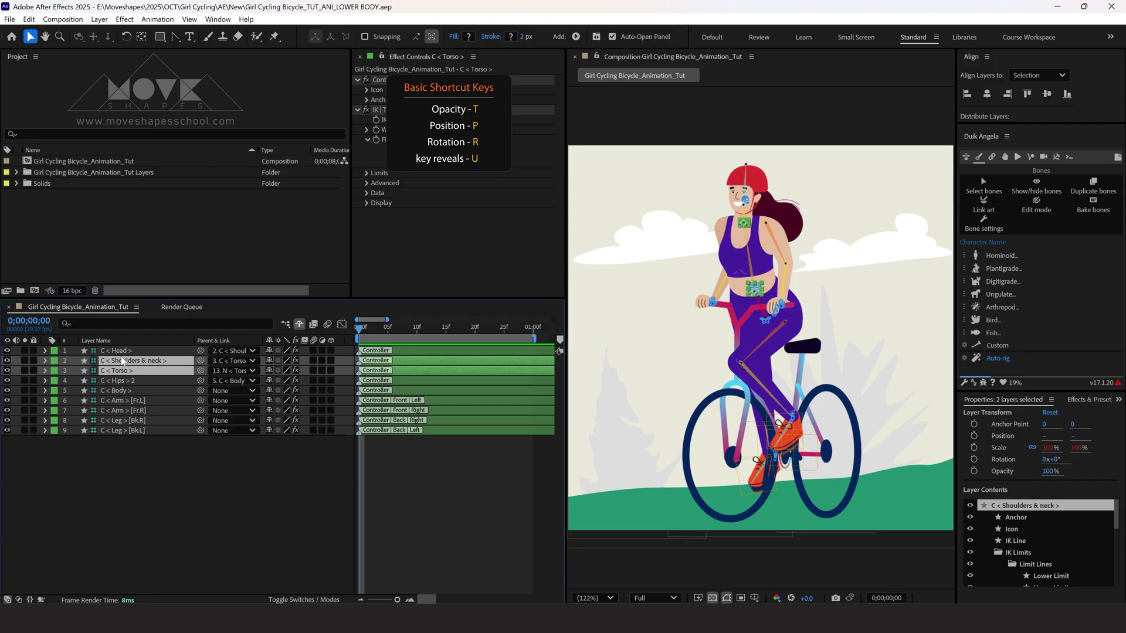
left_click(122, 352, "ctrl")
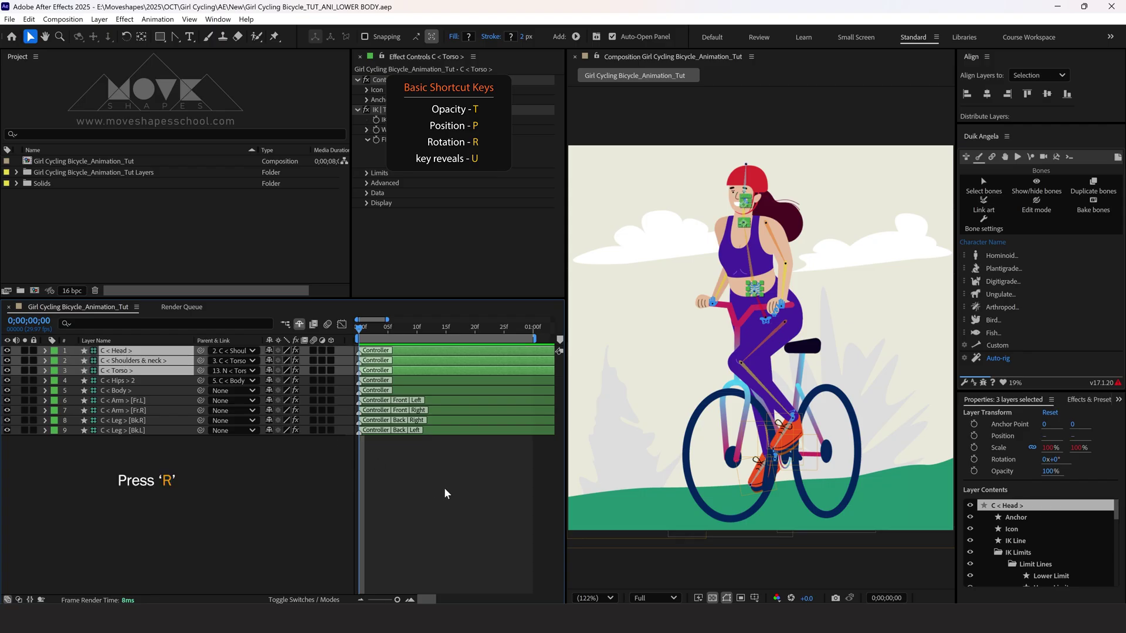
key("r")
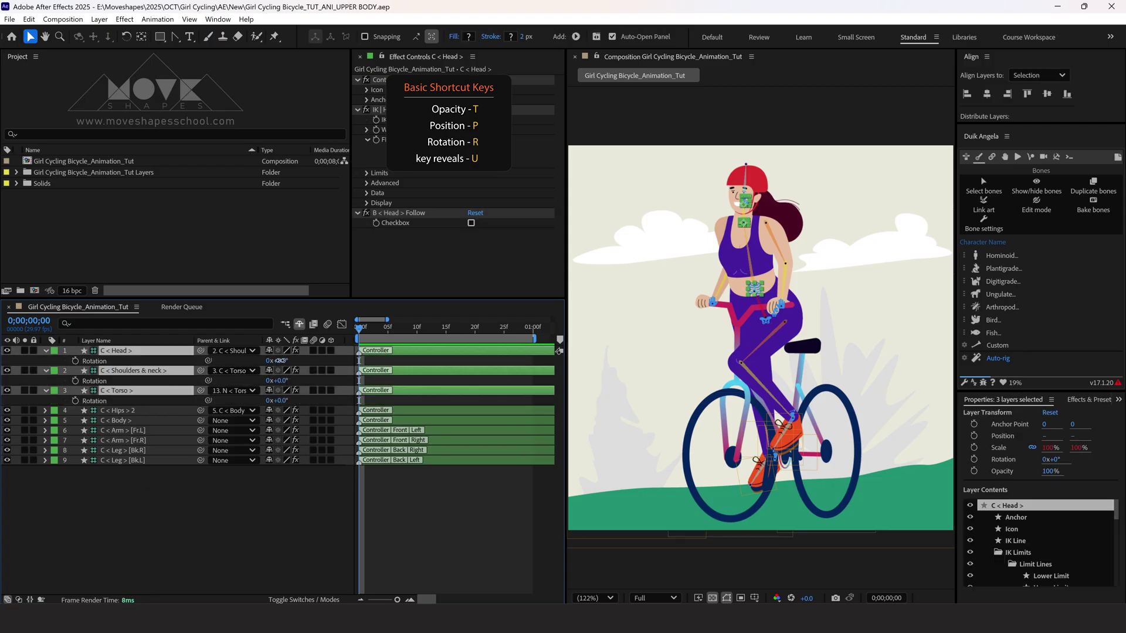
left_click(279, 361)
type("2")
key("Return")
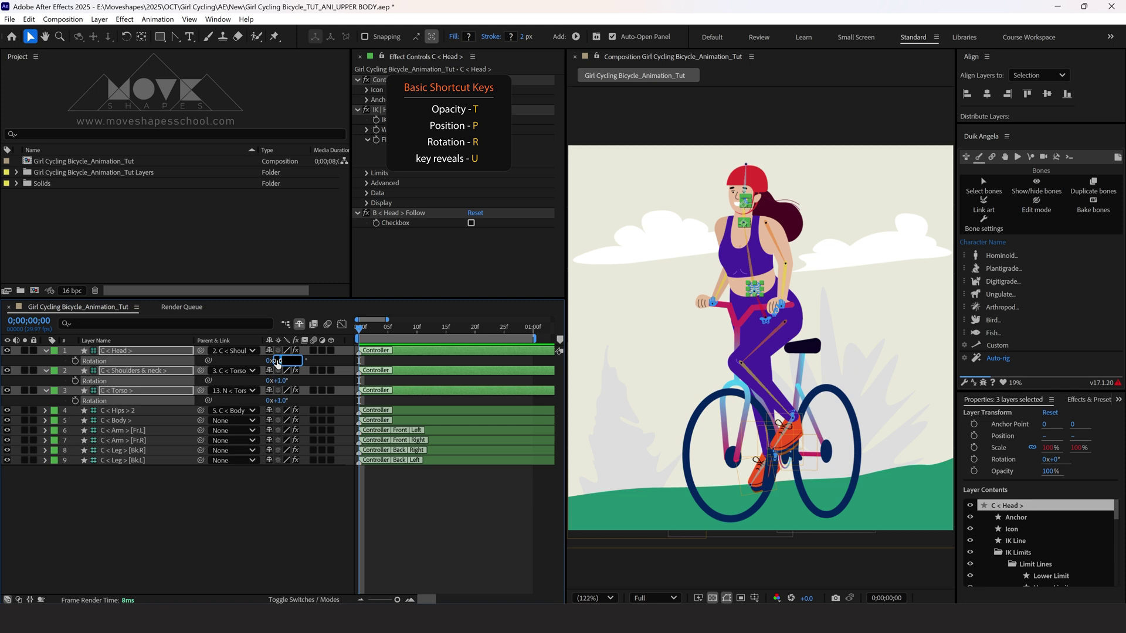
type("3")
key("Return")
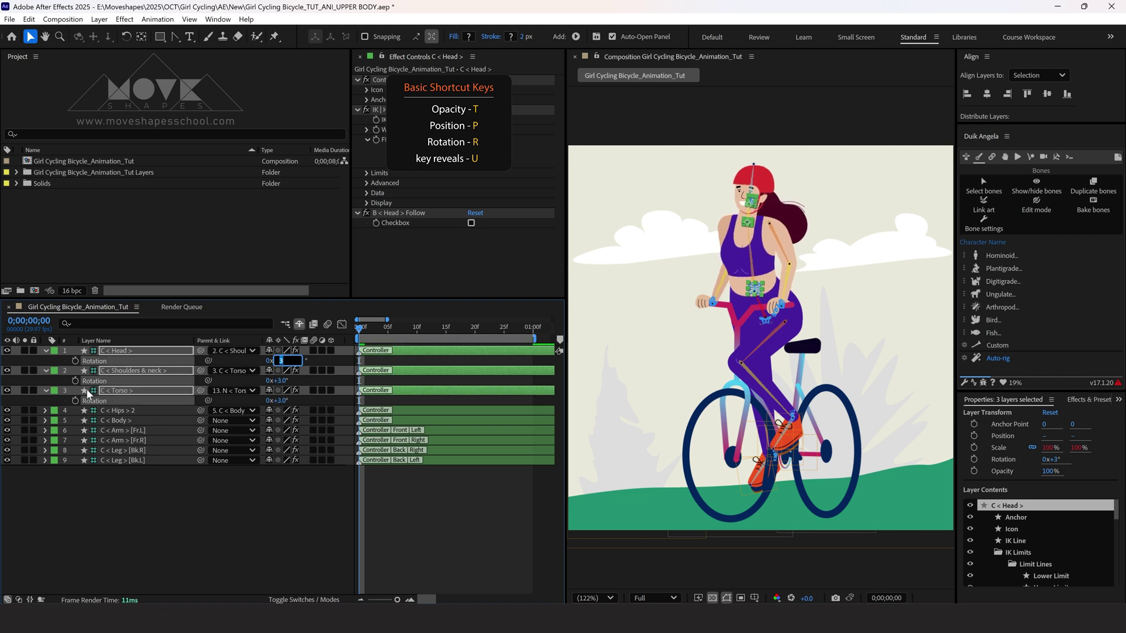
left_click(75, 361)
Key the Rotation at -3° on frame 15 and 3° at one second, then select all keyframes
key("space")
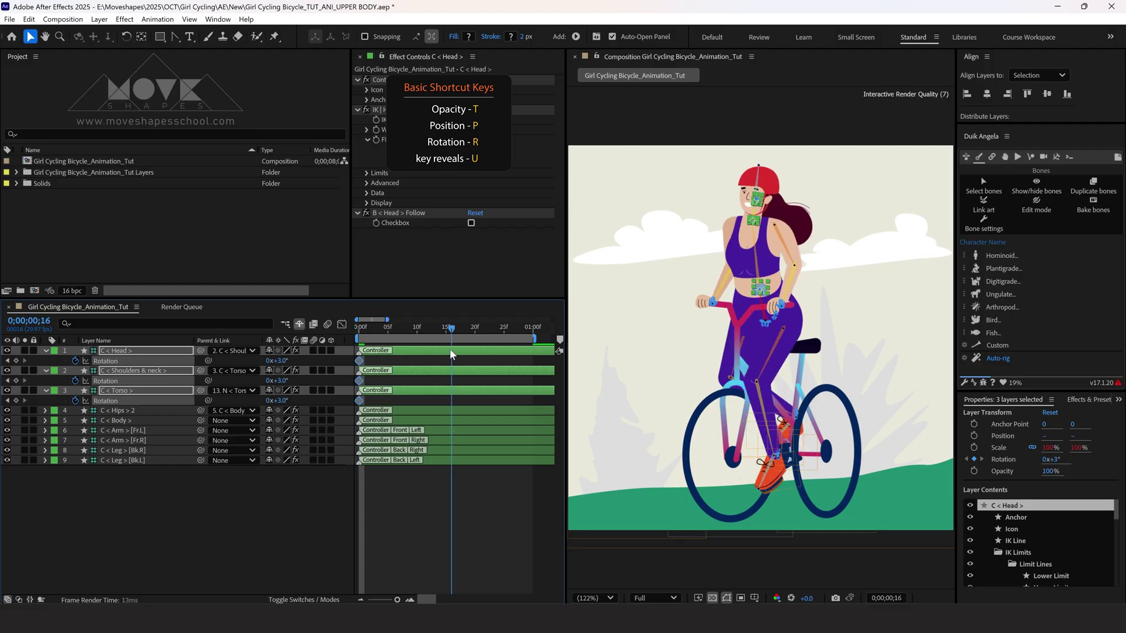
left_click(286, 361)
type("-3")
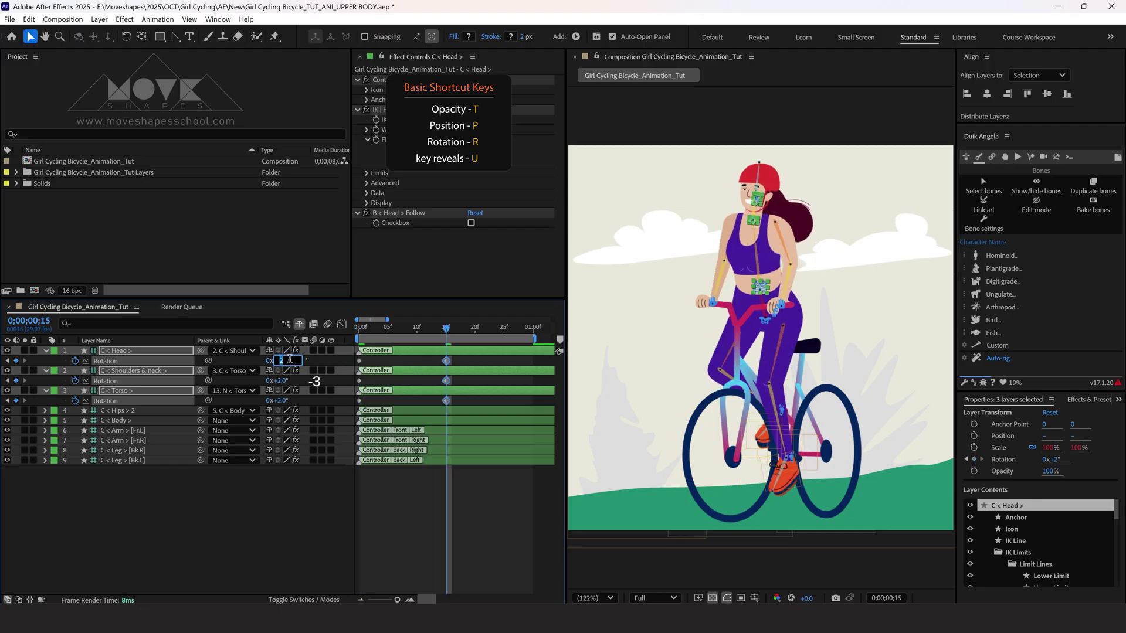
key("Return")
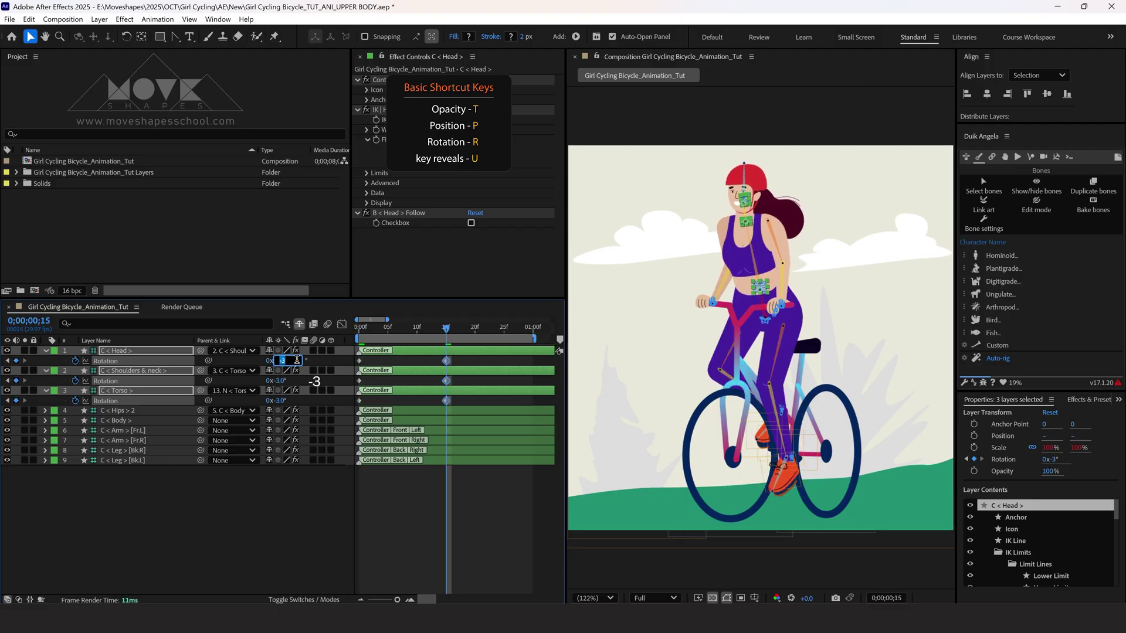
left_click(533, 328)
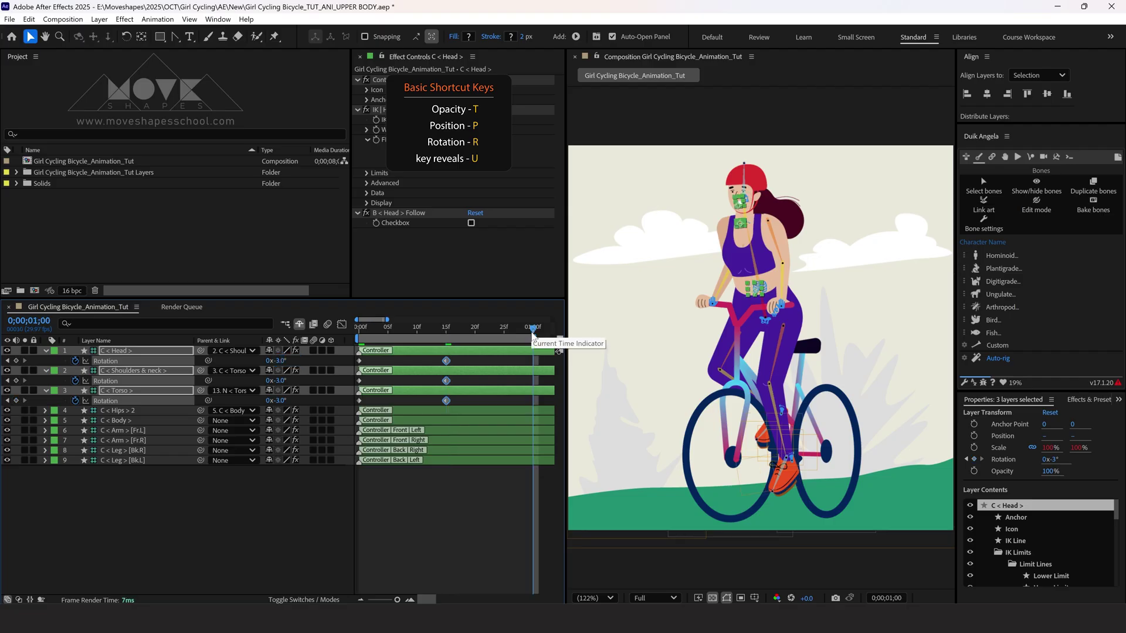
left_click(284, 361)
type("3")
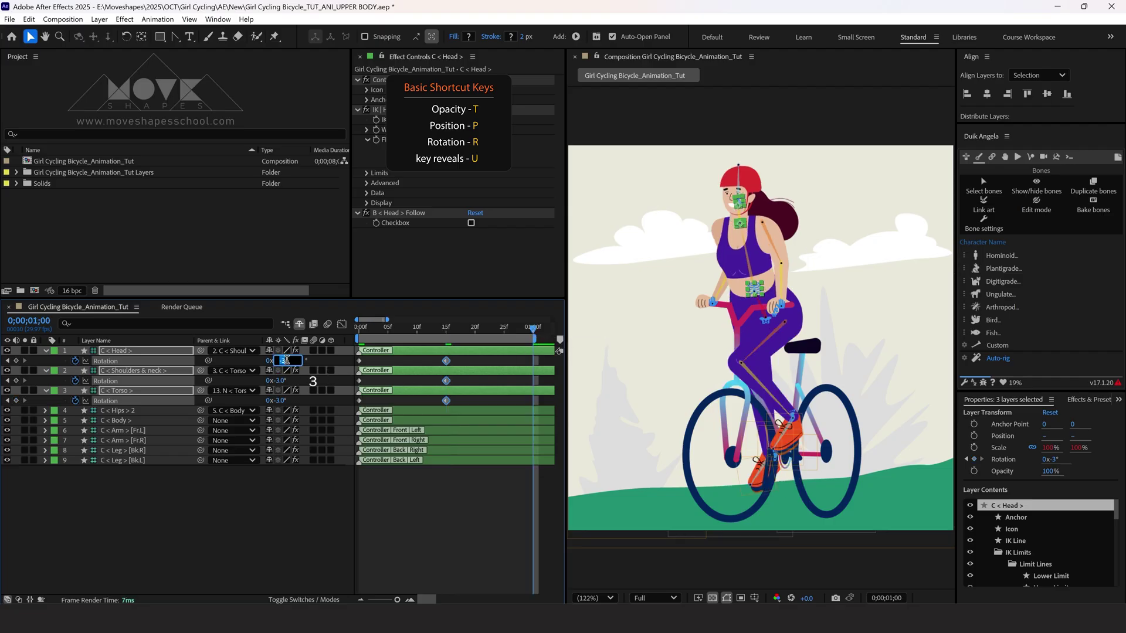
left_click(424, 484)
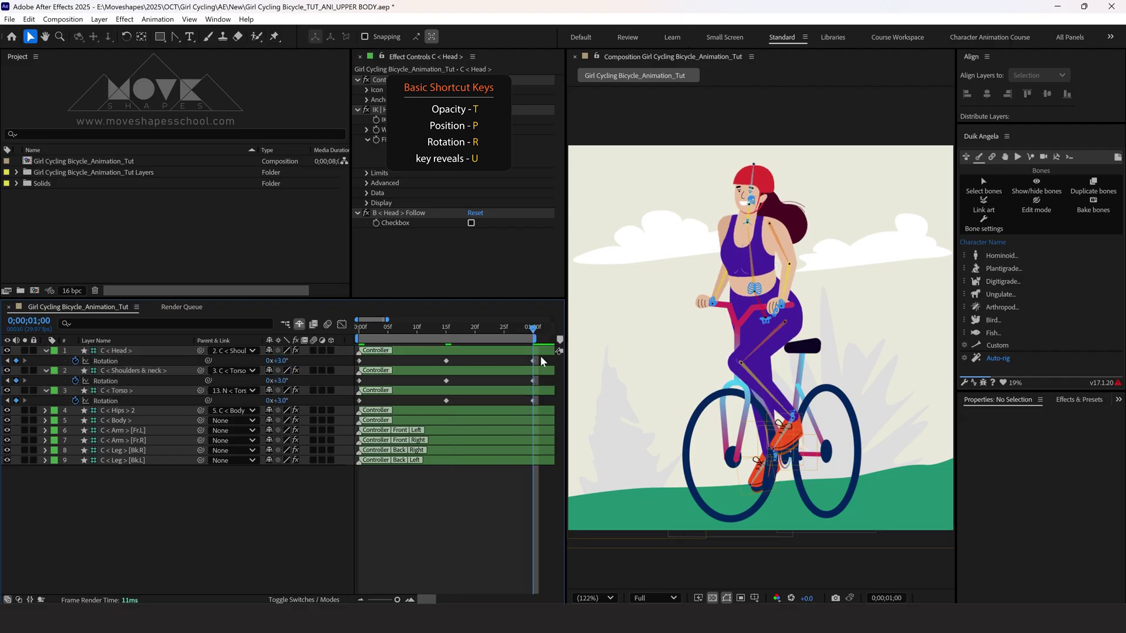
left_click_drag(540, 356, 449, 400)
Apply Easy Ease to the sway keyframes and preview from the start
right_click(447, 402)
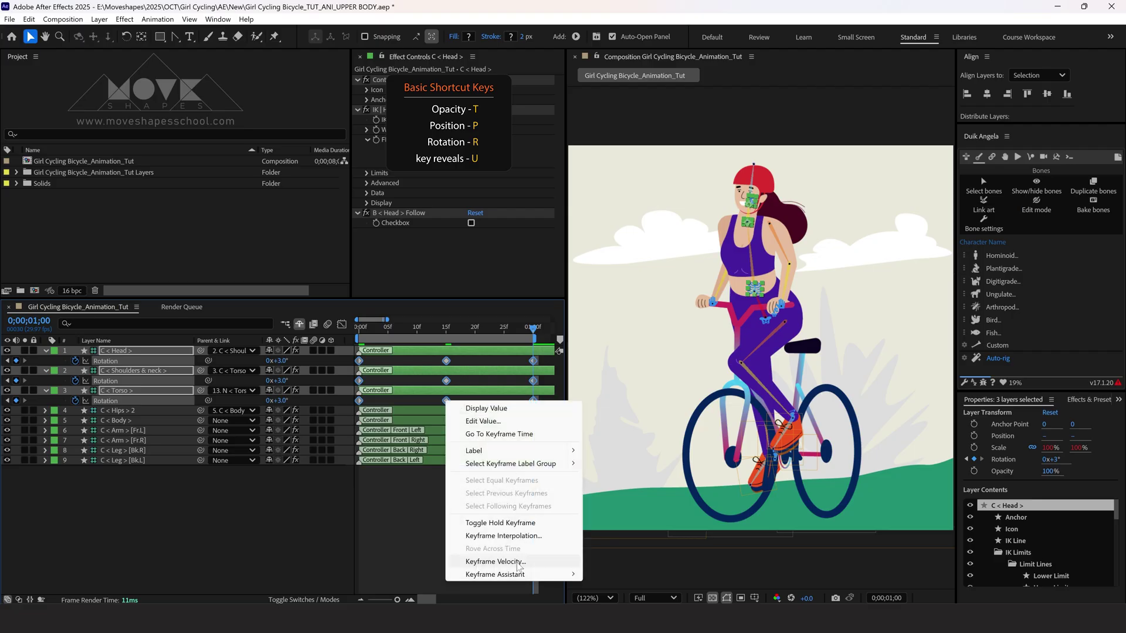
left_click(616, 497)
left_click(475, 513)
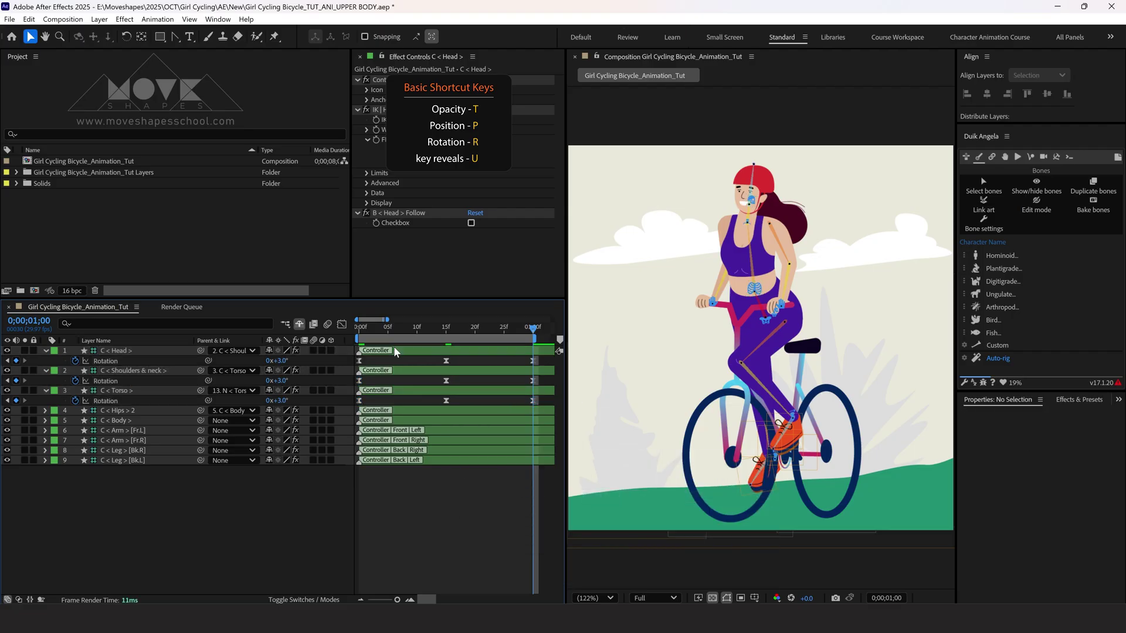
key("Home")
key("space")
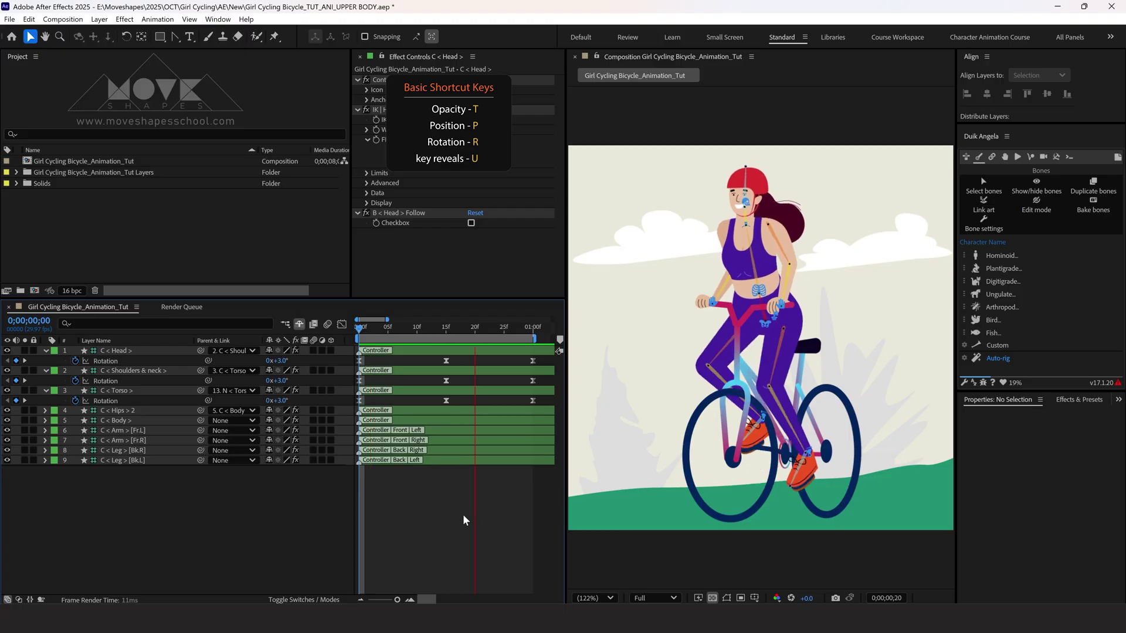
key("space")
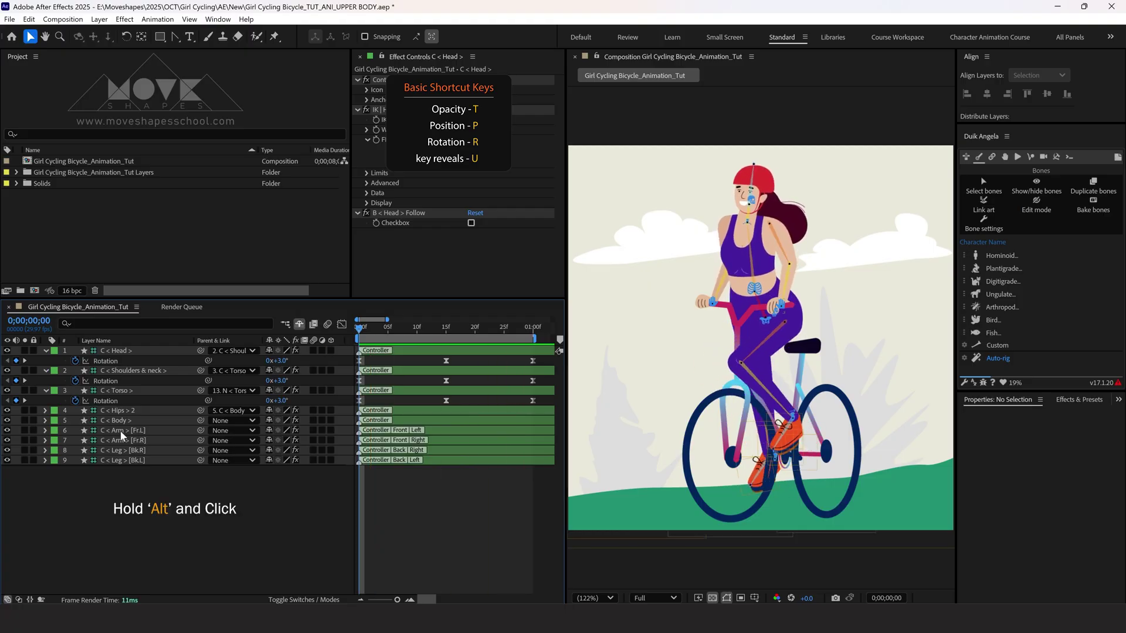
Add a loopOut() expression to the Torso, Shoulders & neck, and Head Rotation properties
left_click(76, 401, "alt")
type("loop")
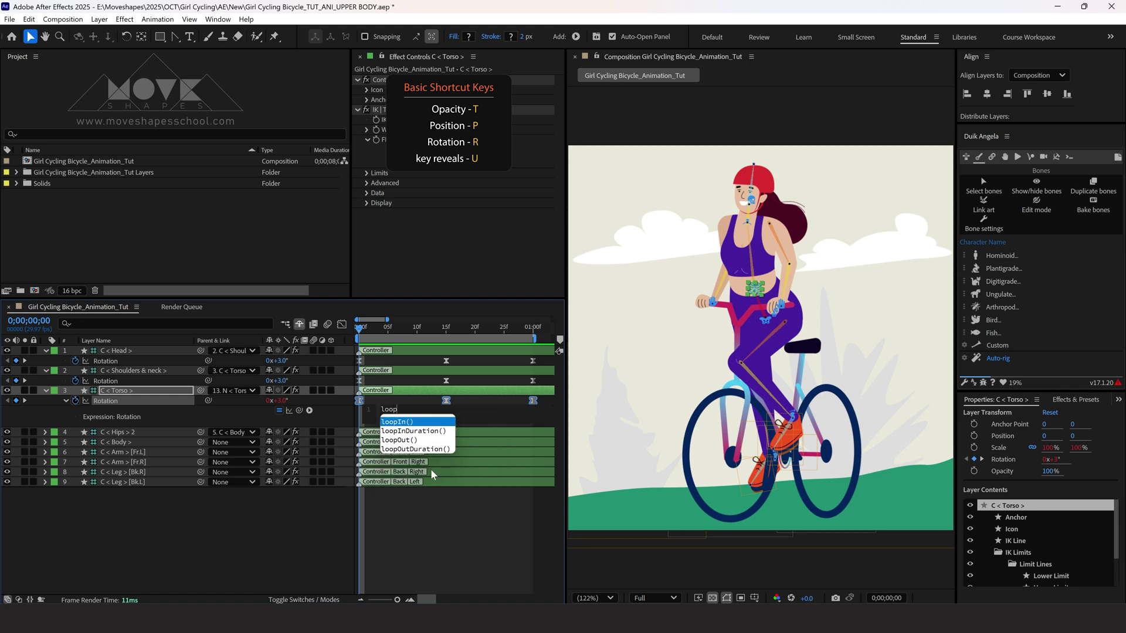
left_click(409, 441)
left_click(472, 514)
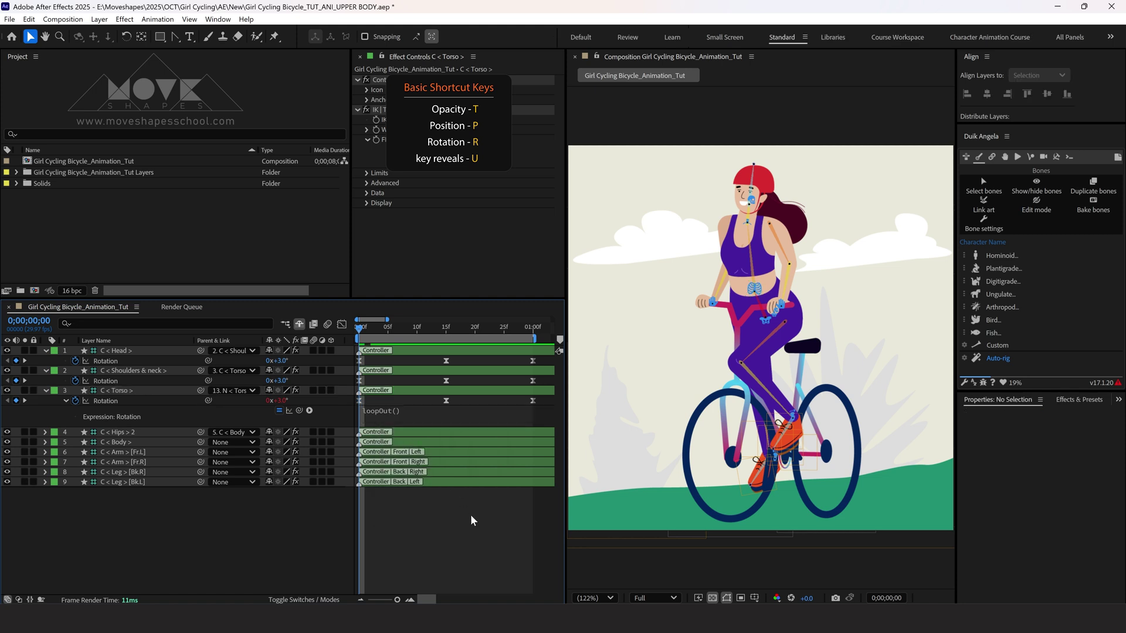
left_click(75, 381, "alt")
type("loop")
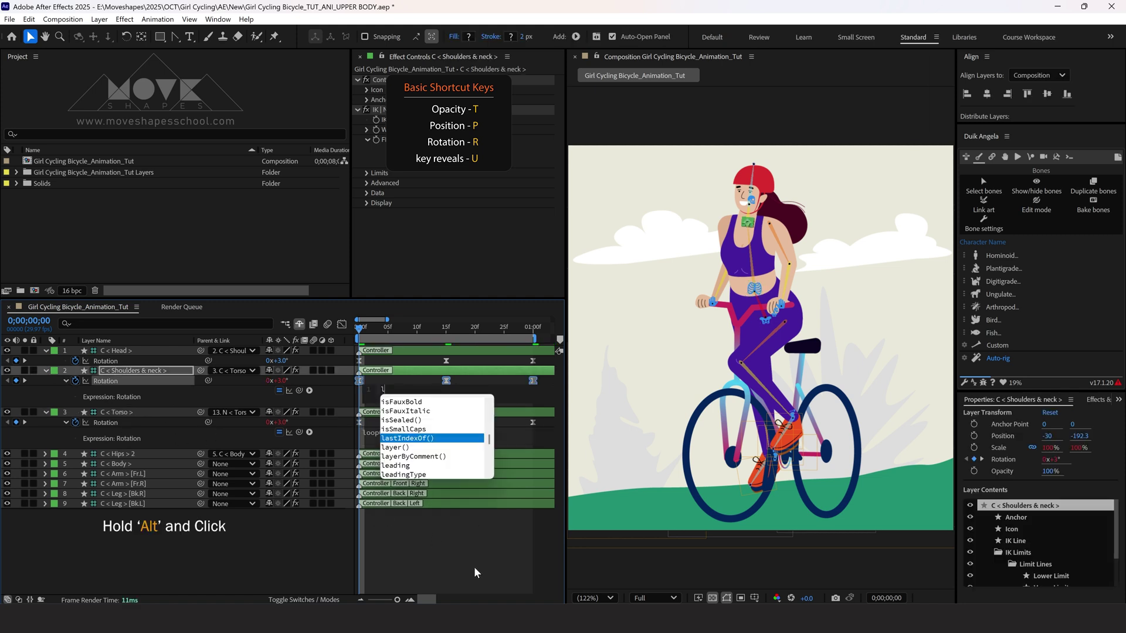
left_click(413, 402)
left_click(474, 529)
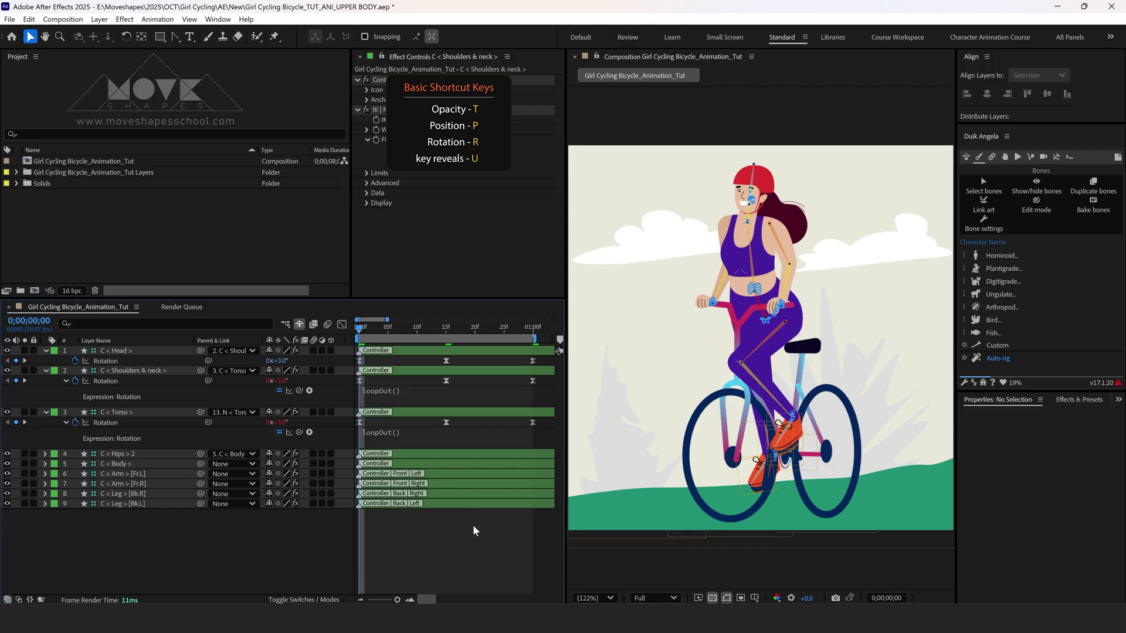
left_click(75, 361, "alt")
type("loop")
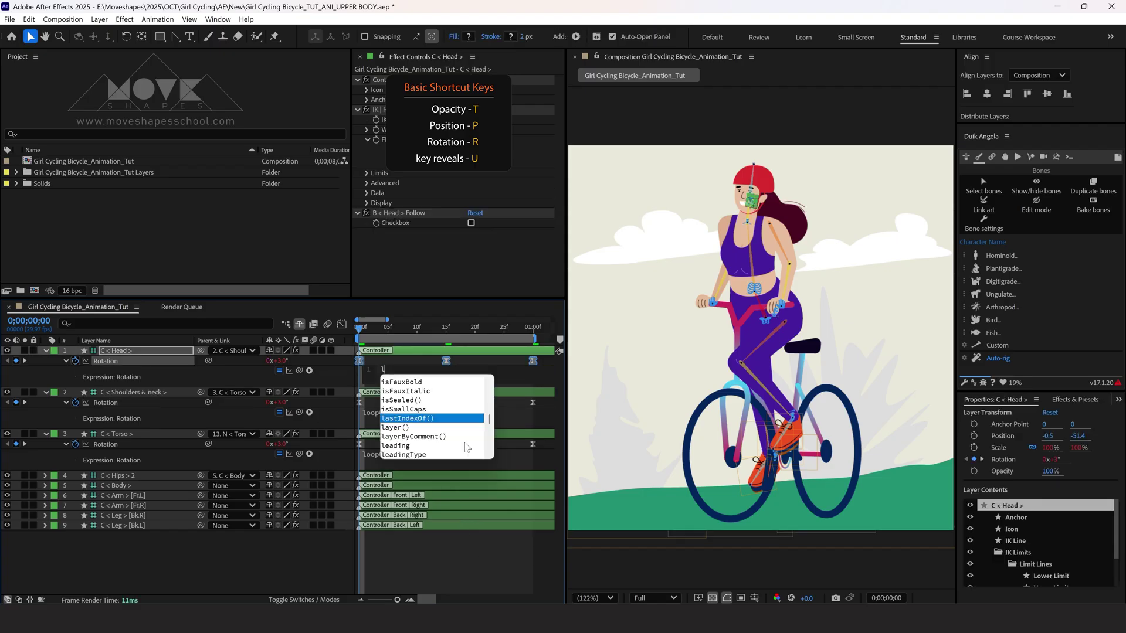
left_click(406, 400)
left_click(471, 574)
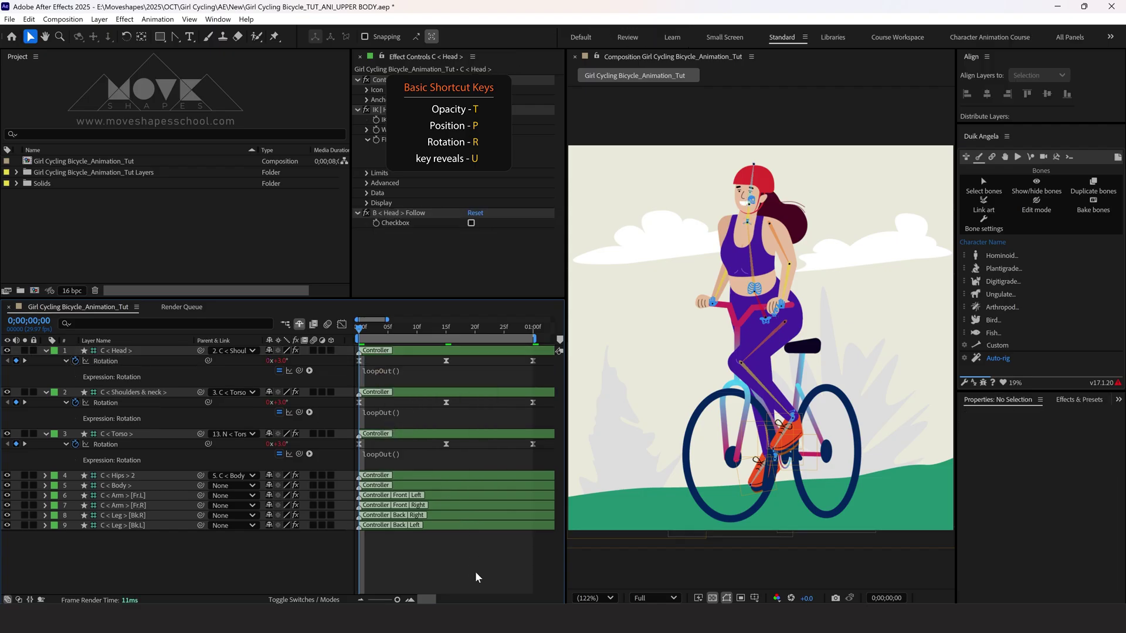
Collapse the three layers' expression rows and deselect them
left_click(445, 350)
left_click(442, 434, "shift")
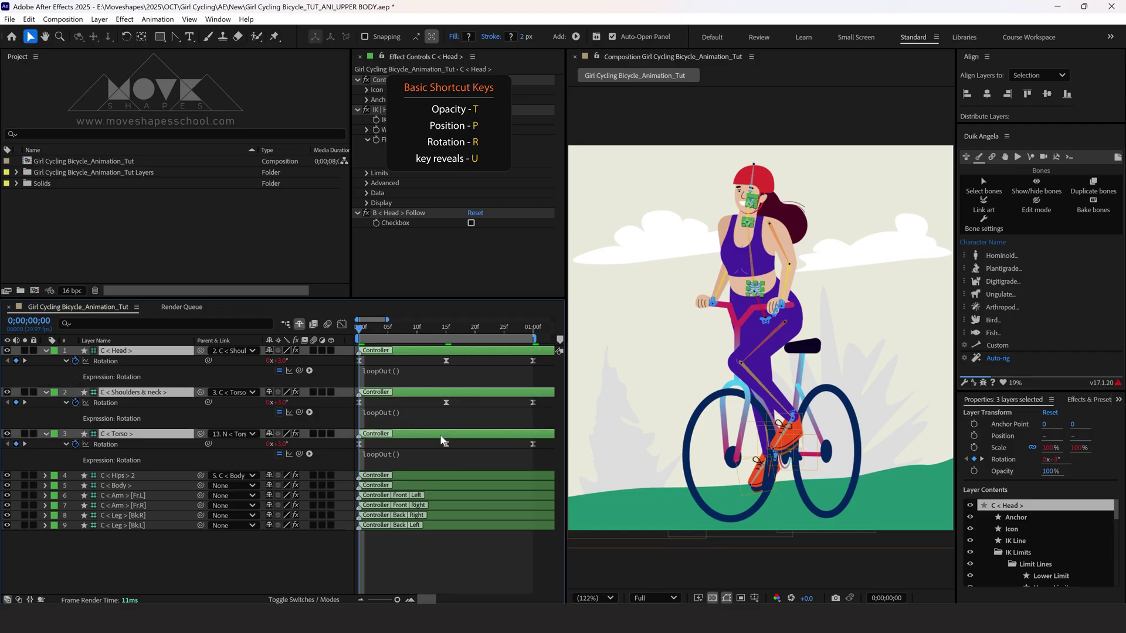
key("r")
left_click(452, 502)
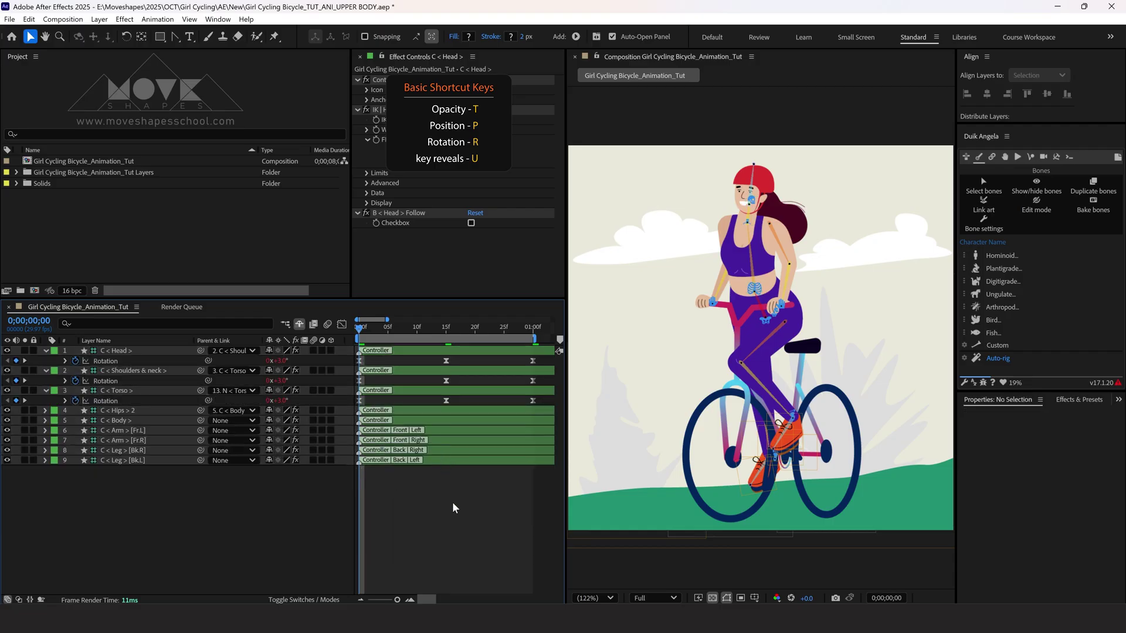
Delay the Shoulders & neck layer about two frames, shift the layers, and preview
left_click_drag(397, 371, 466, 351)
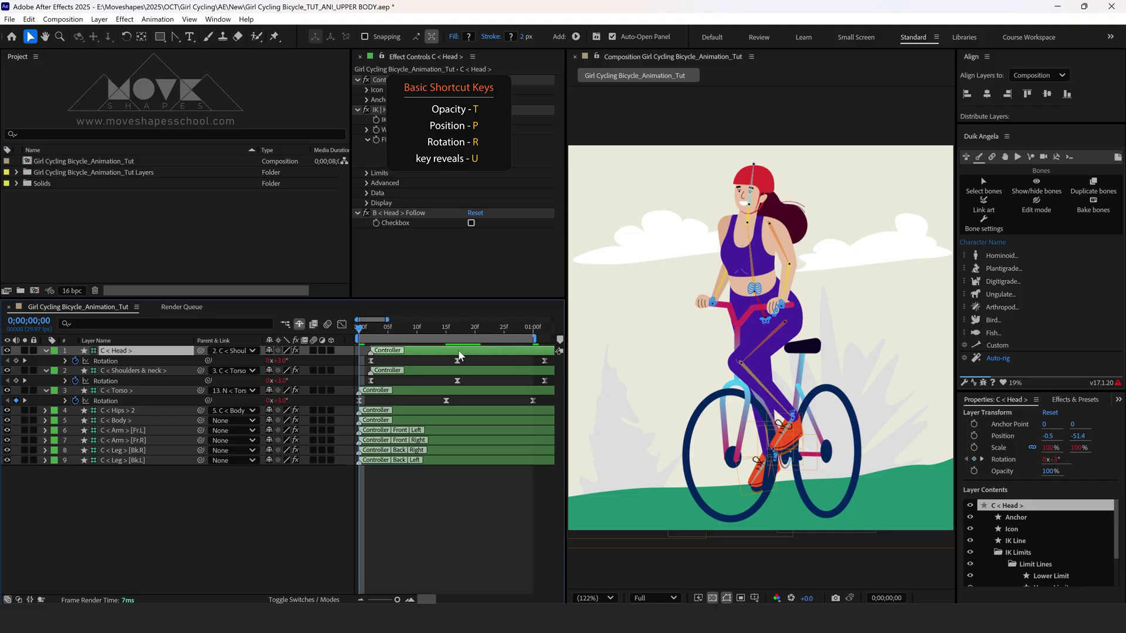
left_click(476, 388, "shift")
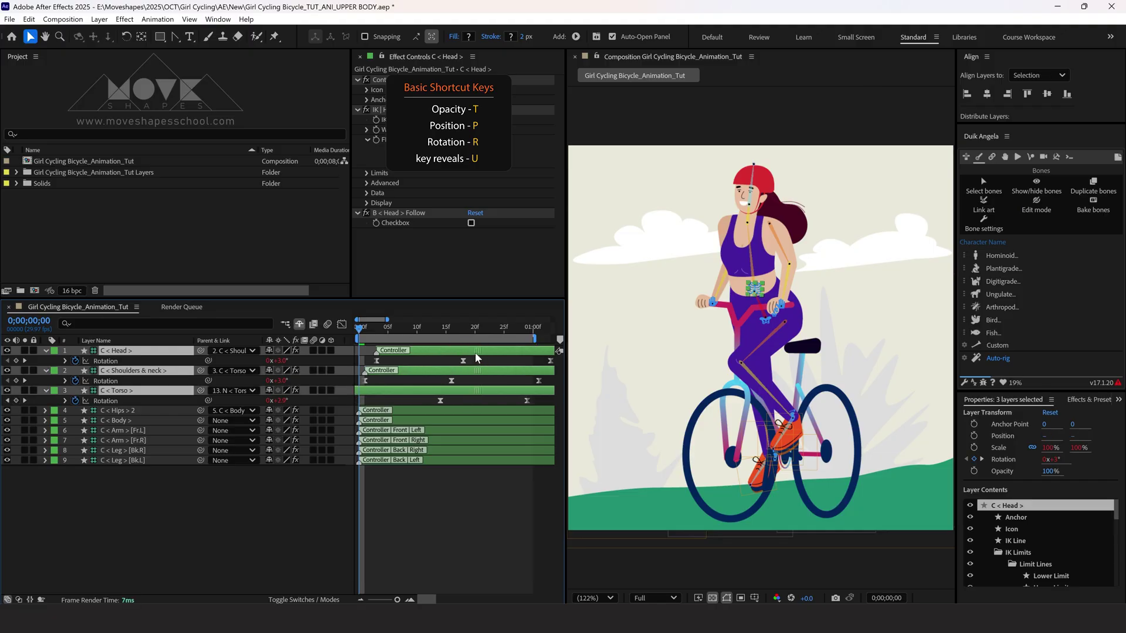
left_click_drag(482, 351, 459, 352)
left_click(452, 504)
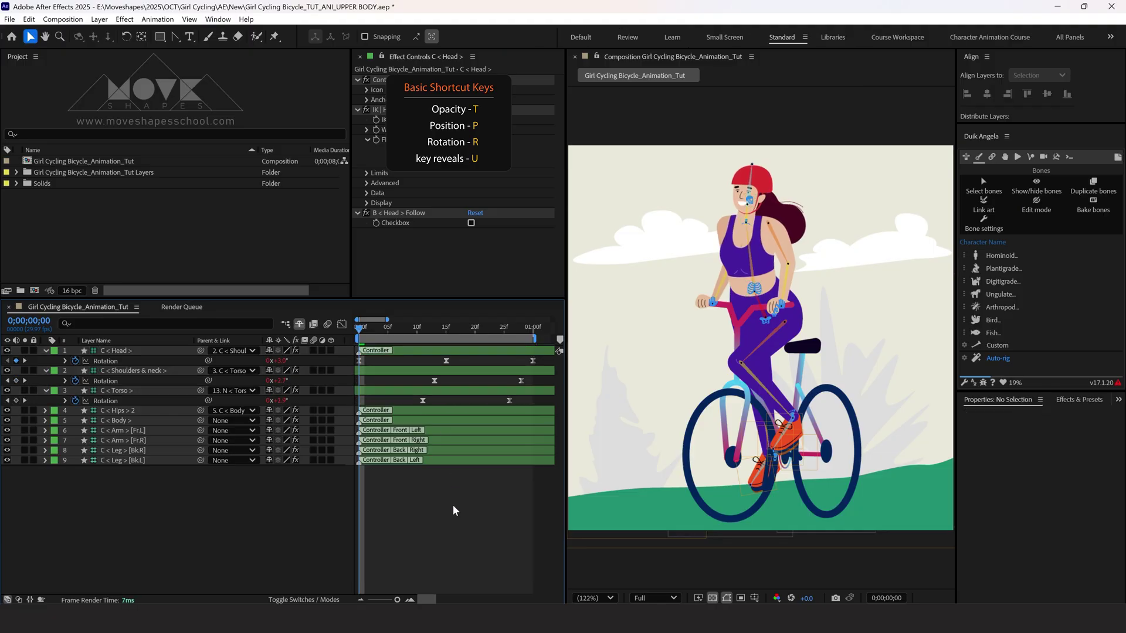
key("space")
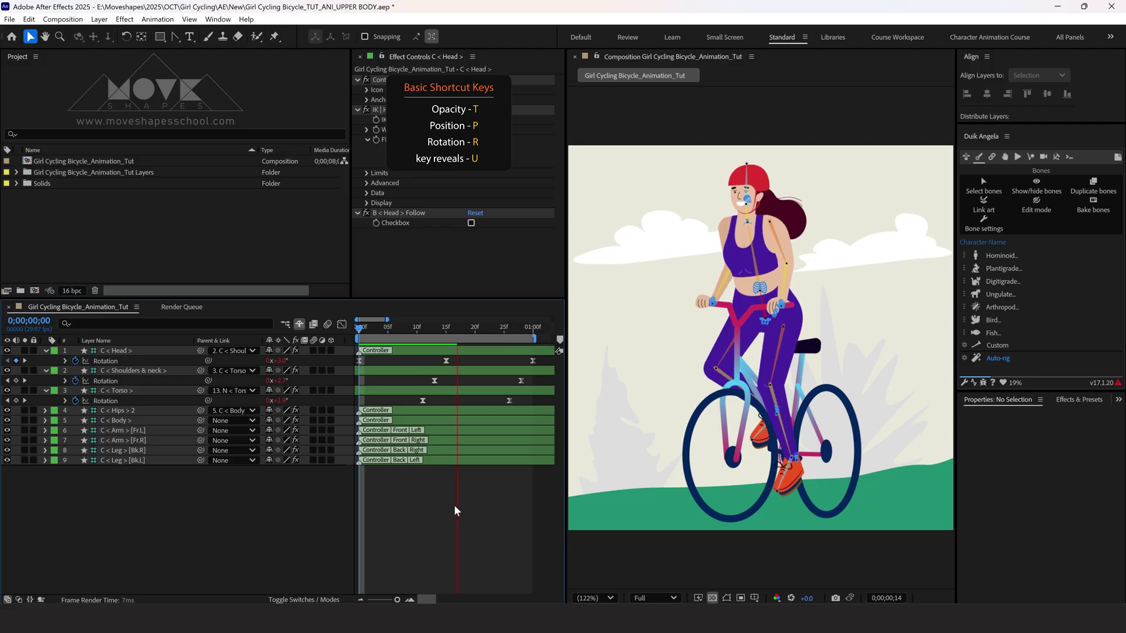
left_click(387, 336)
Preview the staggered sway again and collapse the Head, Shoulders & neck, and Torso layers
left_click(396, 349)
left_click(399, 387, "shift")
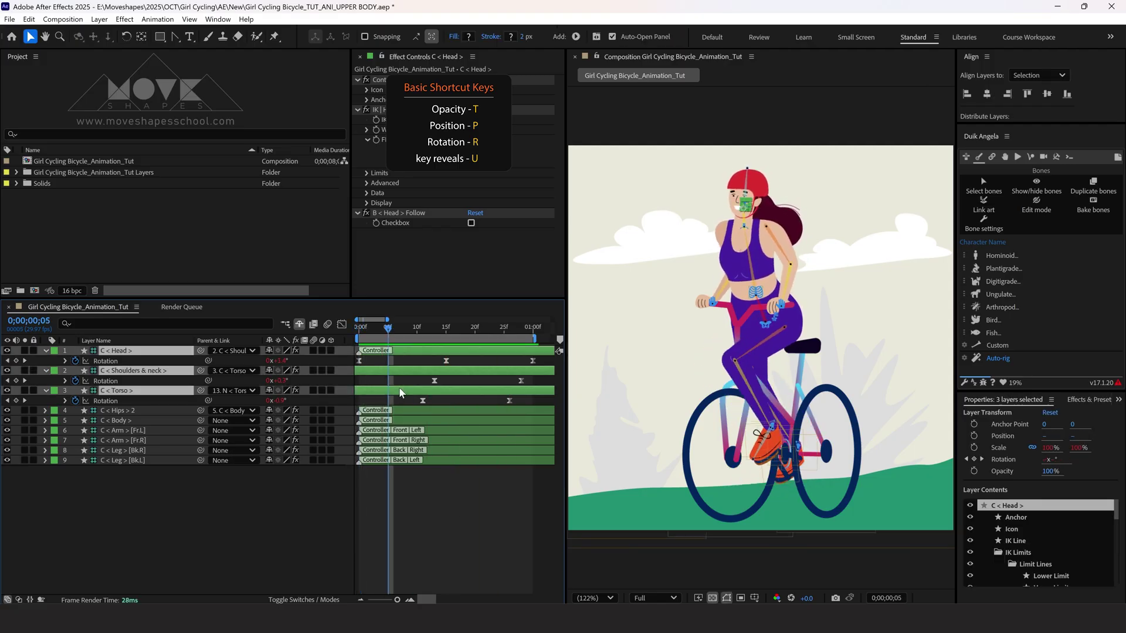
left_click_drag(376, 327, 329, 363)
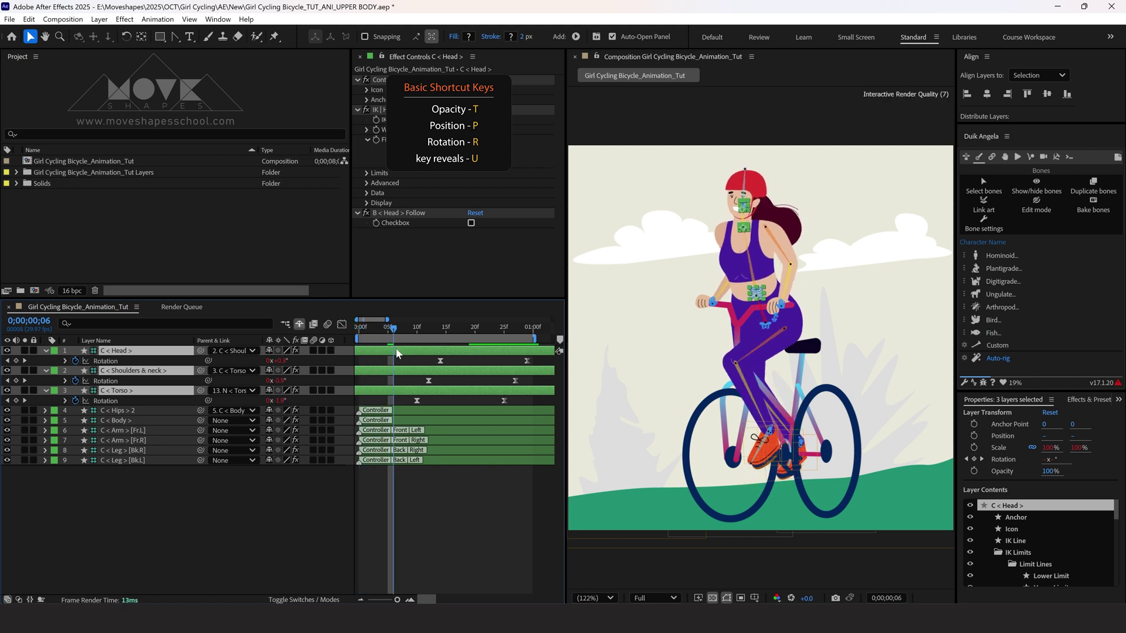
key("space")
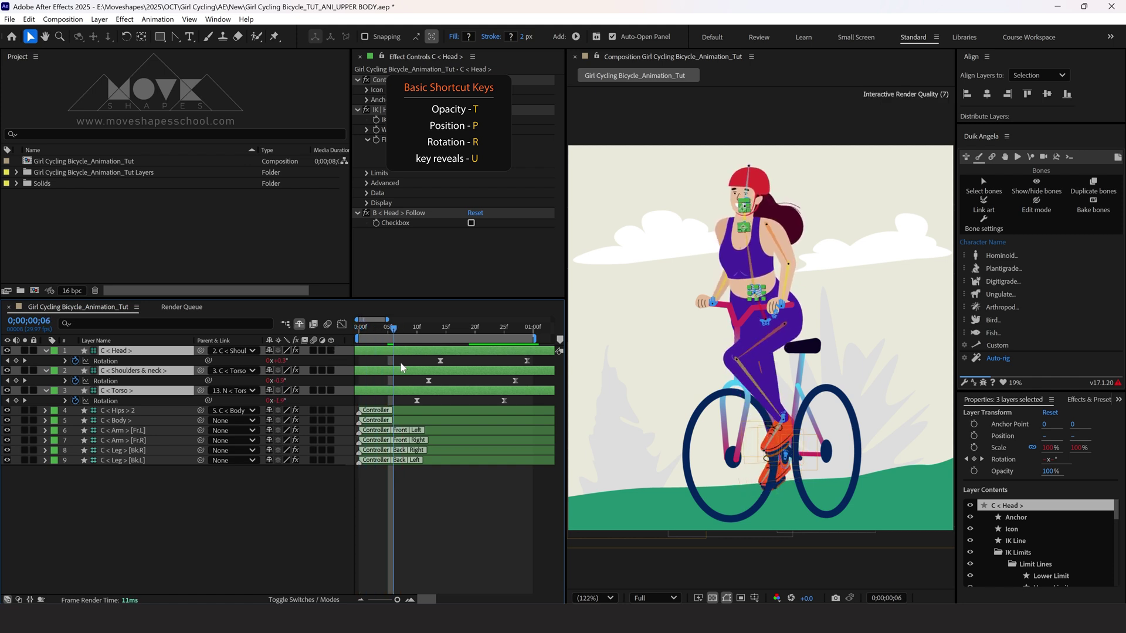
left_click(447, 507)
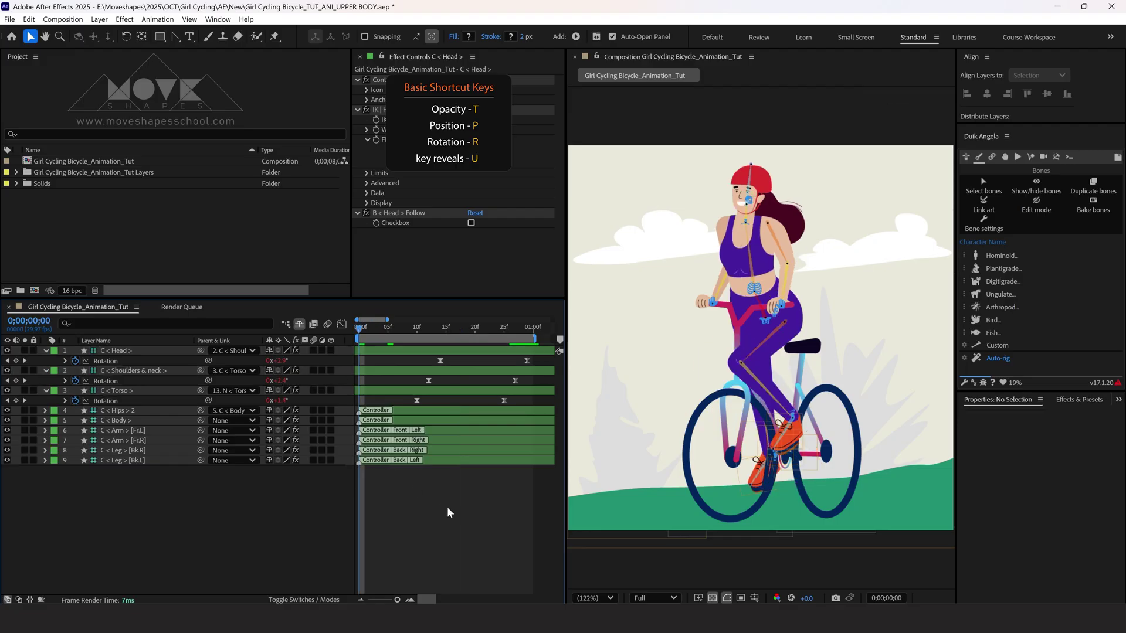
key("space")
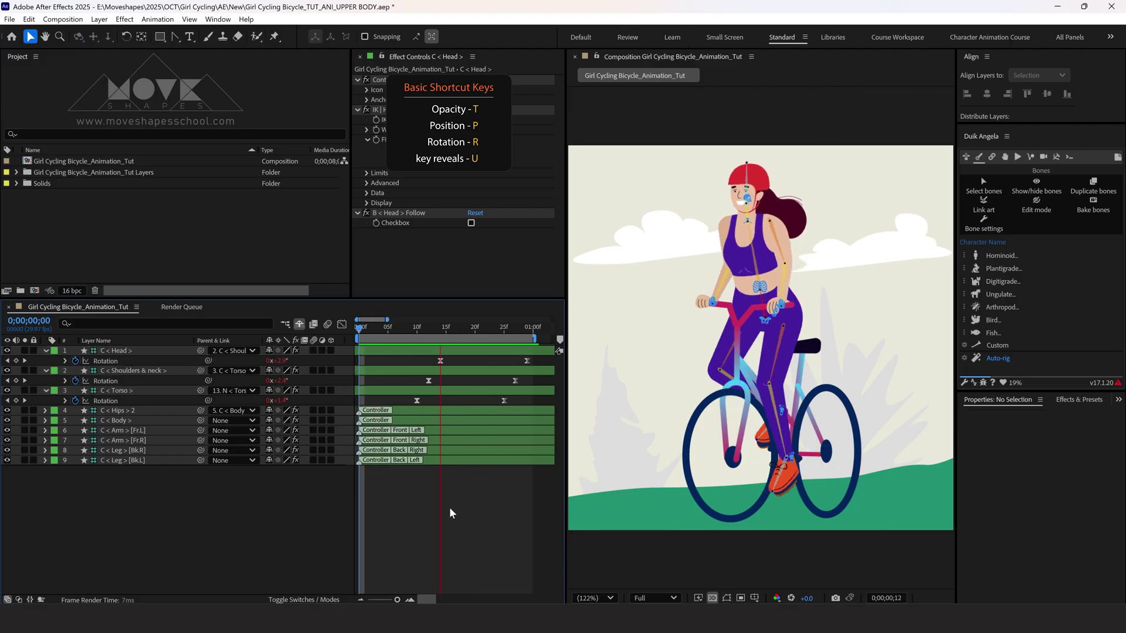
key("space")
left_click(44, 351)
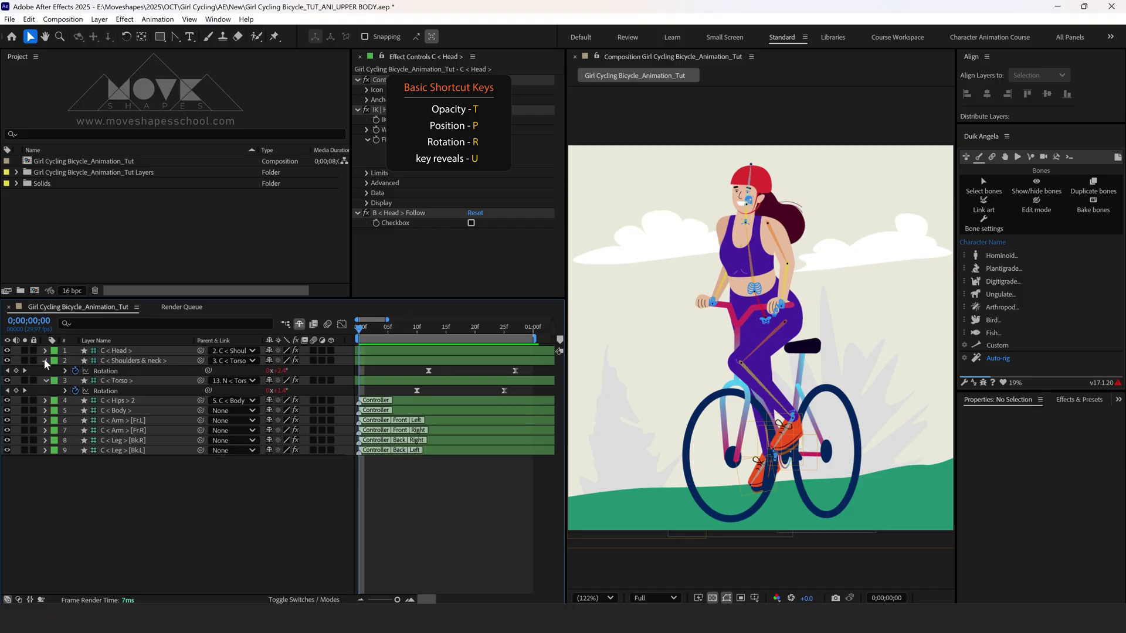
left_click(44, 359)
left_click(45, 371)
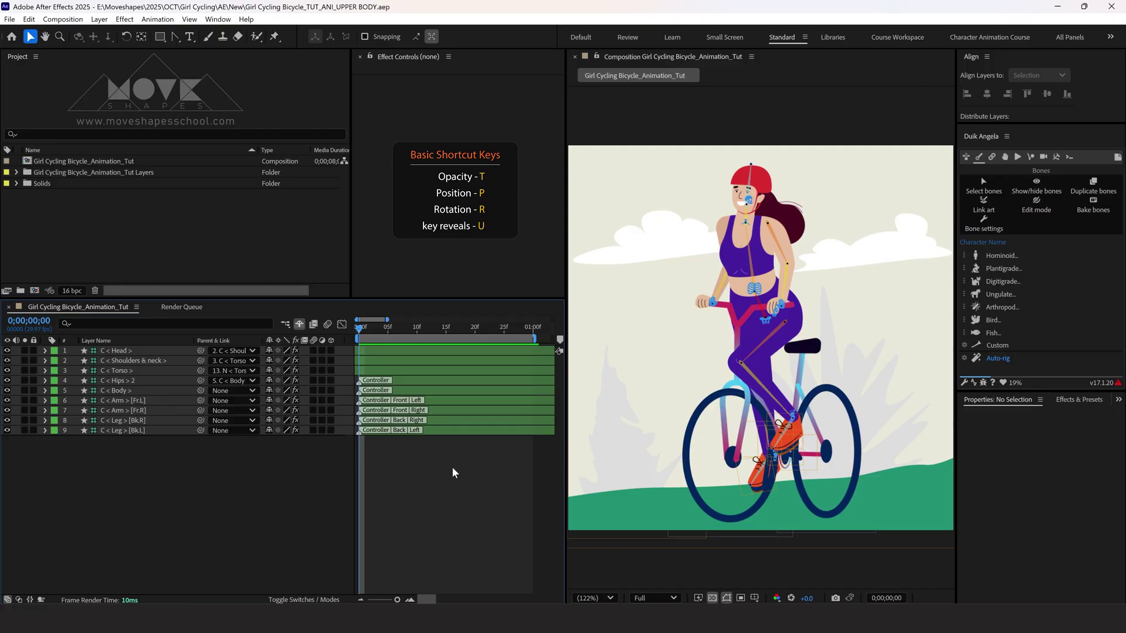
Set the Pen tool to no fill, a dark red 6A0929 stroke and a wider stroke
left_click(174, 38)
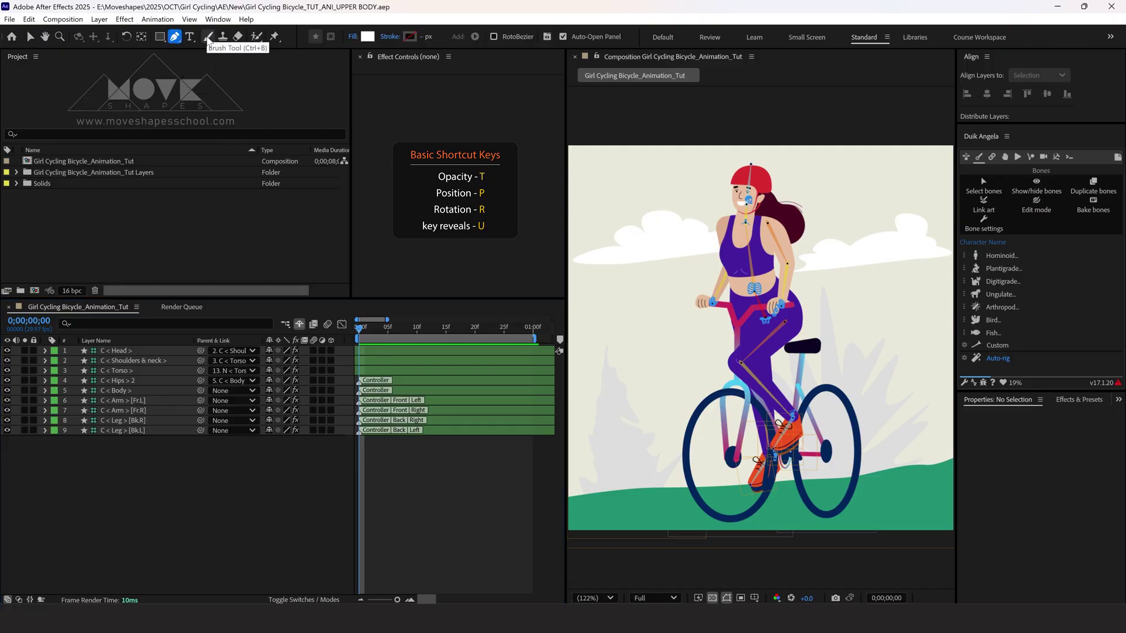
left_click(353, 36)
left_click(501, 277)
left_click(577, 340)
left_click(410, 36)
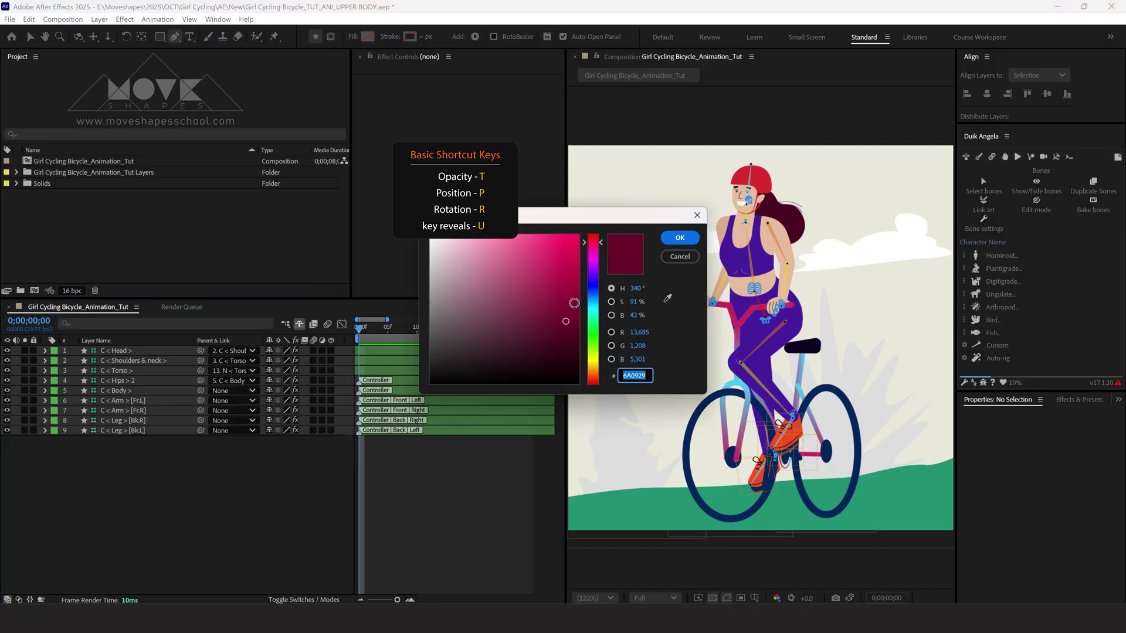
left_click(680, 237)
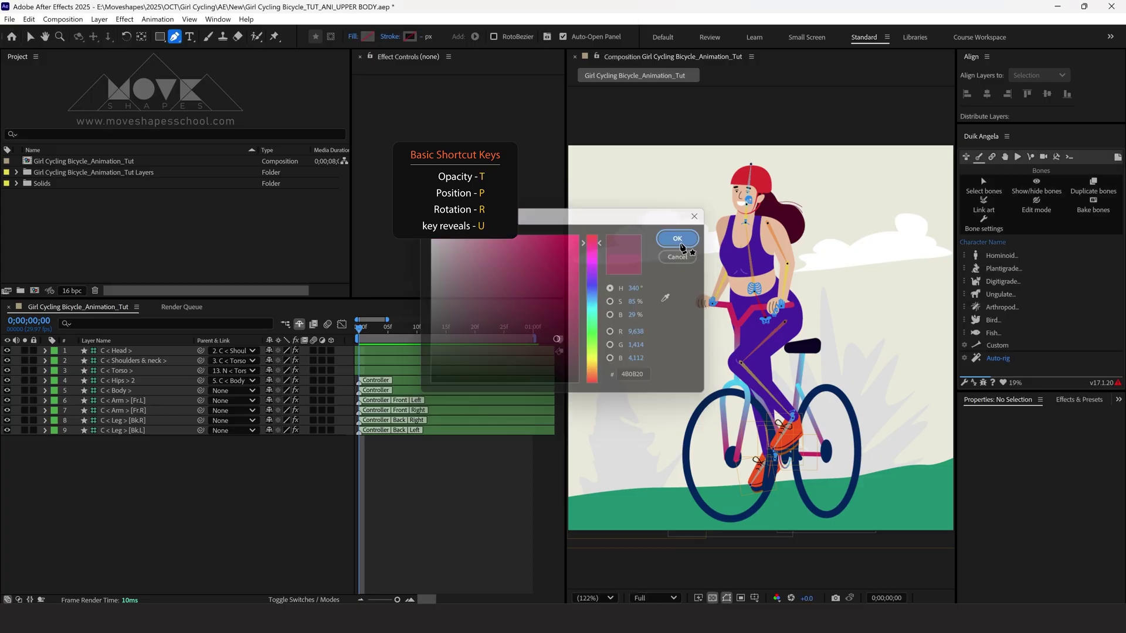
left_click_drag(424, 37, 431, 37)
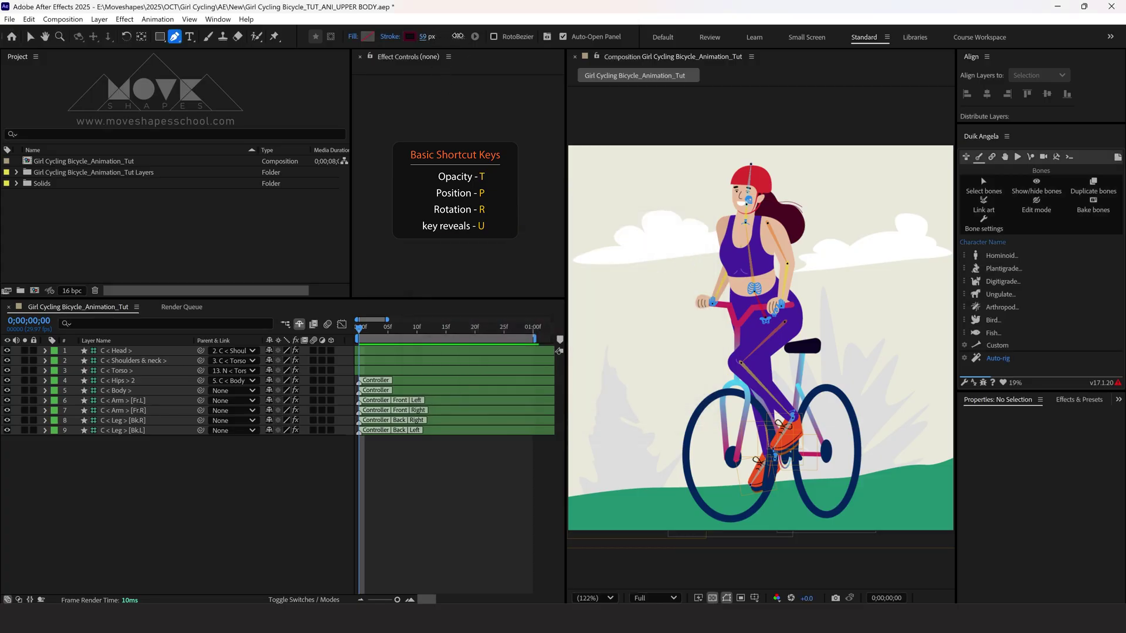
Draw the hair strand flowing back from the head and thicken its stroke to about 104 px
left_click(754, 193)
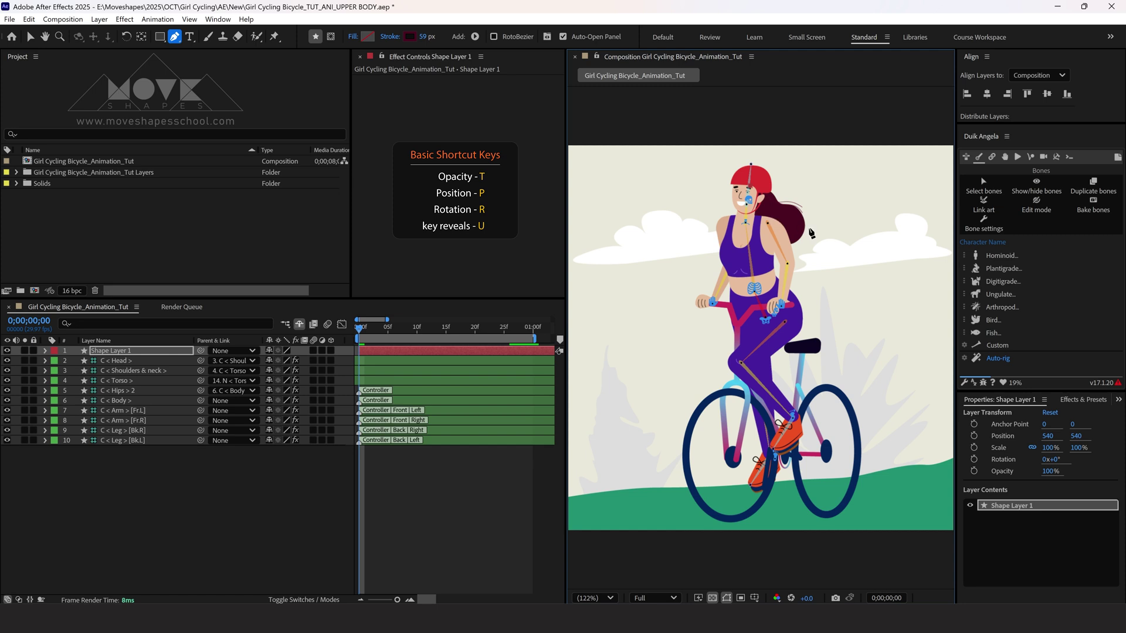
left_click(777, 219)
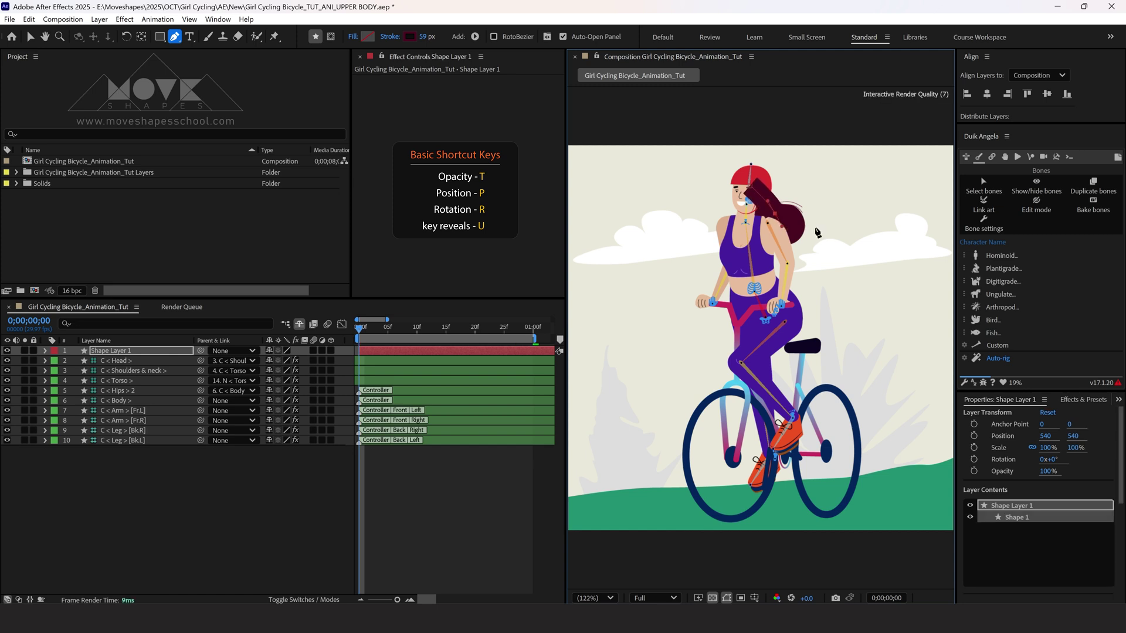
left_click(815, 226)
left_click(787, 237)
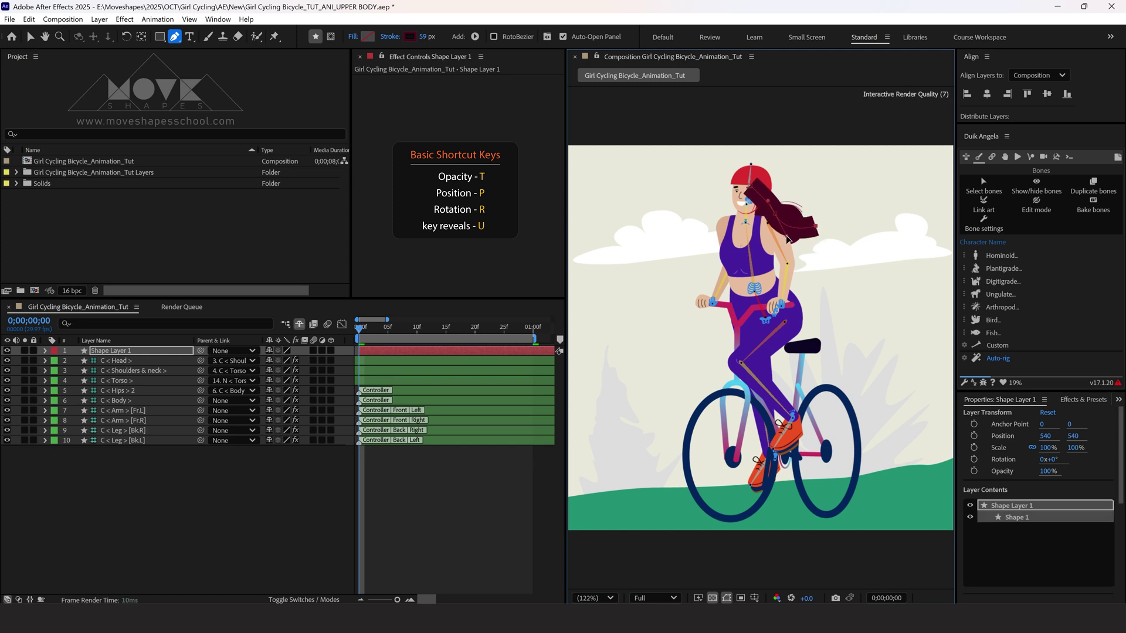
left_click(814, 235)
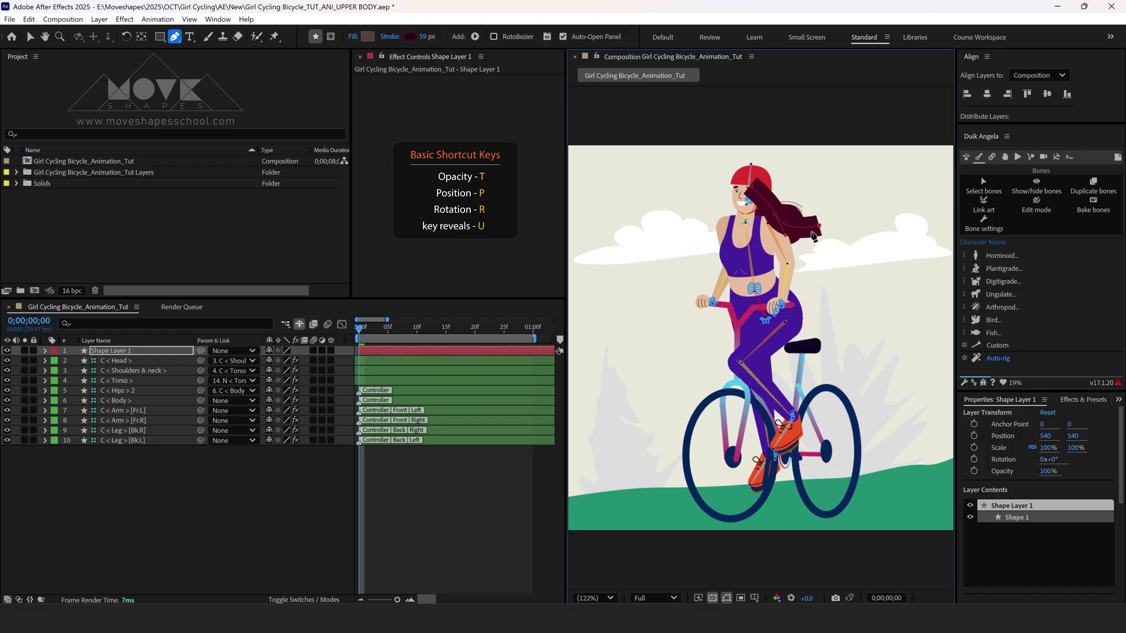
left_click_drag(425, 37, 457, 42)
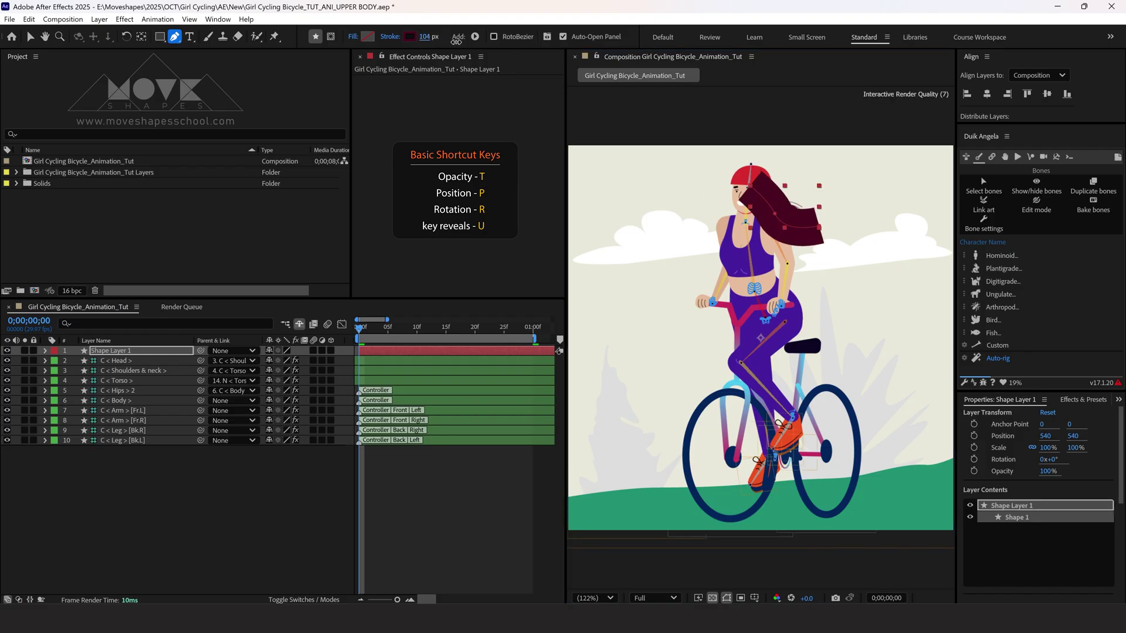
Give the hair stroke round caps and round joins, then start renaming the layer
key("v")
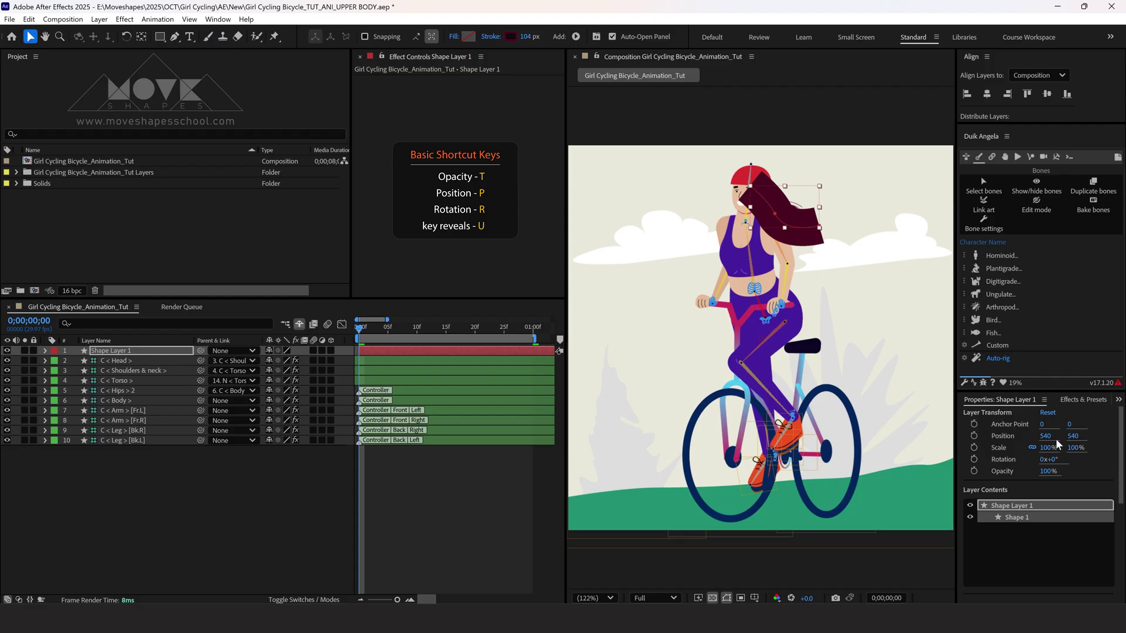
left_click(1057, 516)
scroll(1075, 482, "down", 3)
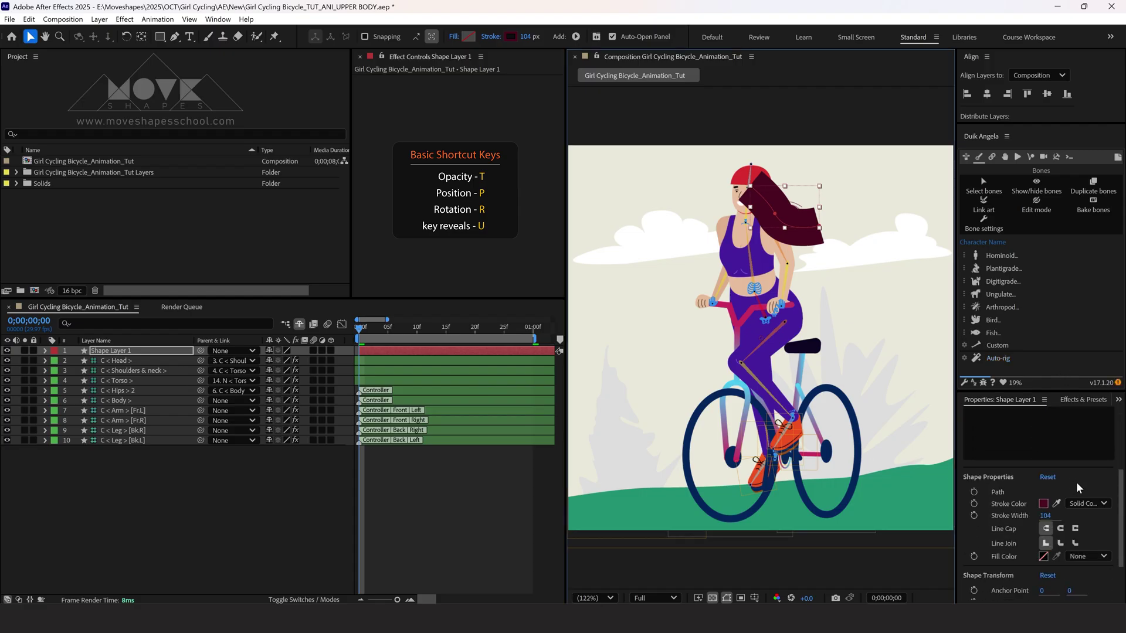
left_click(1060, 528)
left_click(1060, 543)
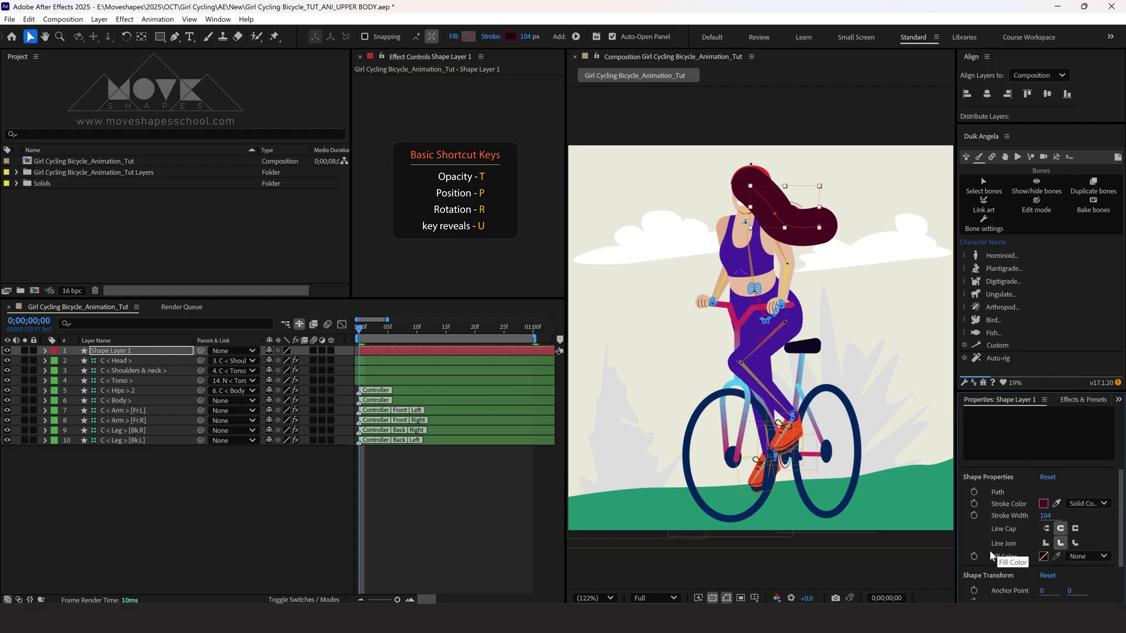
right_click(120, 350)
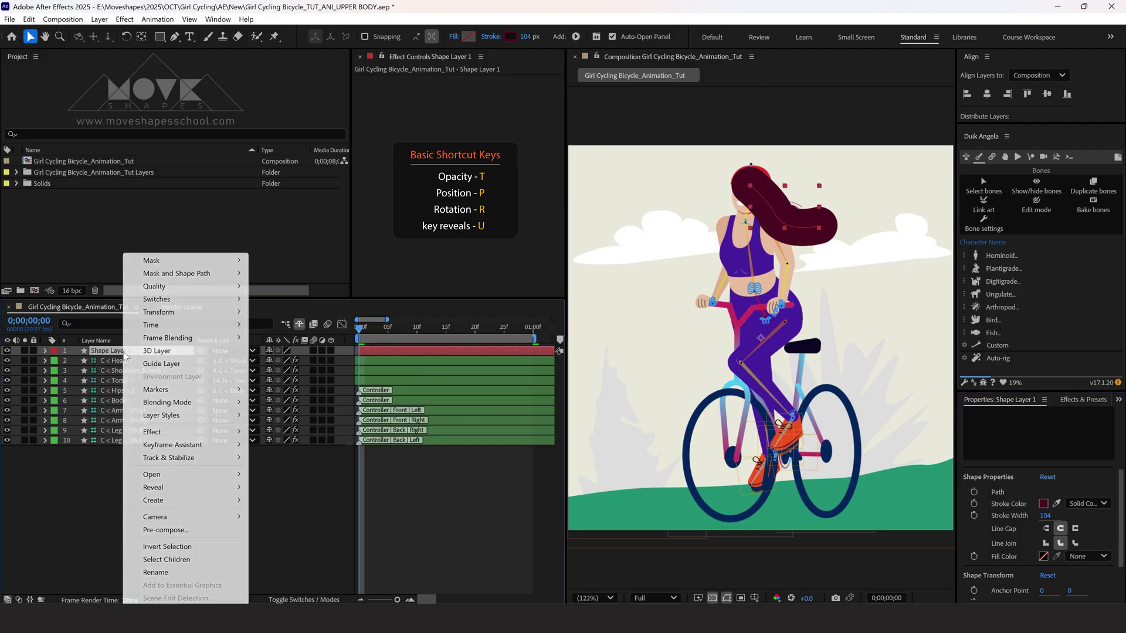
left_click(164, 572)
Name the layer Hair and reveal its Stroke 1 taper settings
type("Hair")
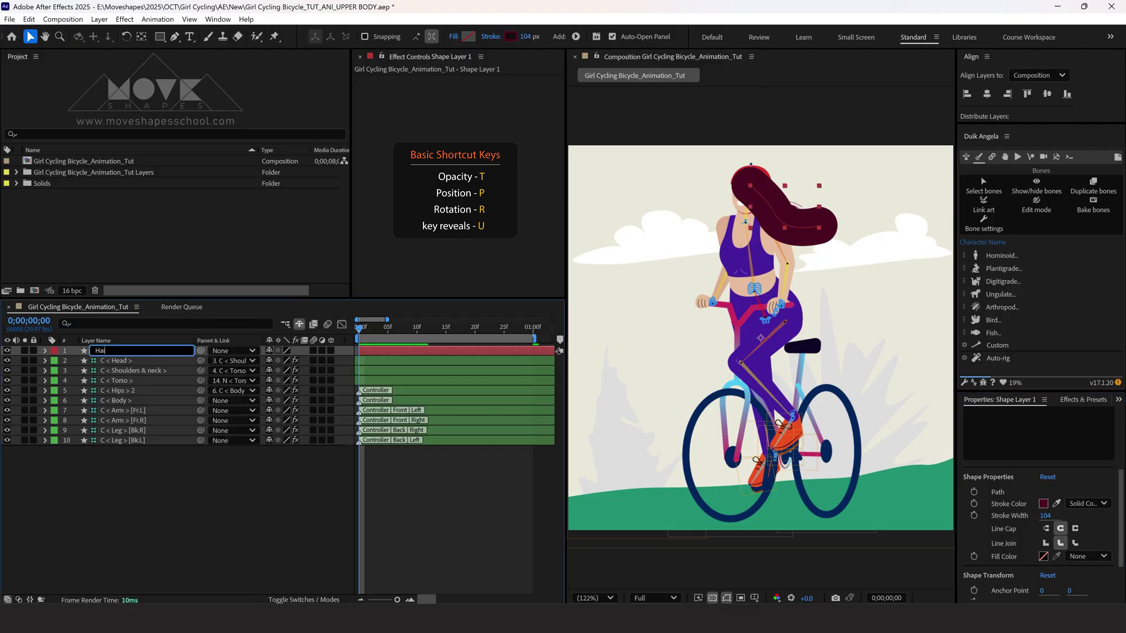
key("Return")
left_click(46, 350)
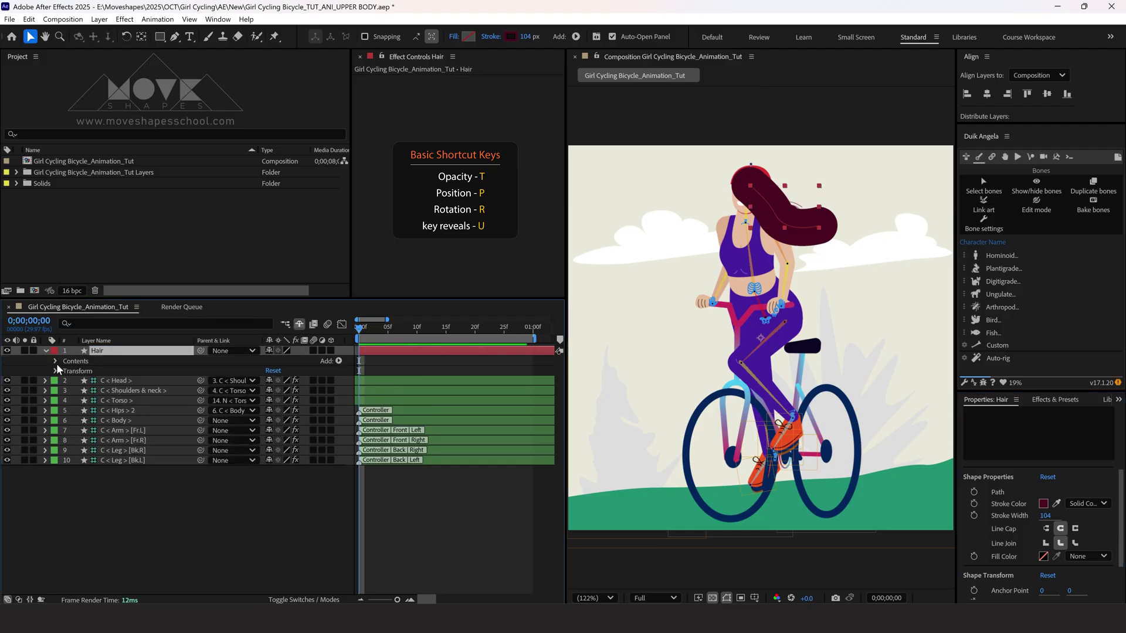
left_click(57, 361)
left_click(66, 371)
left_click(76, 391)
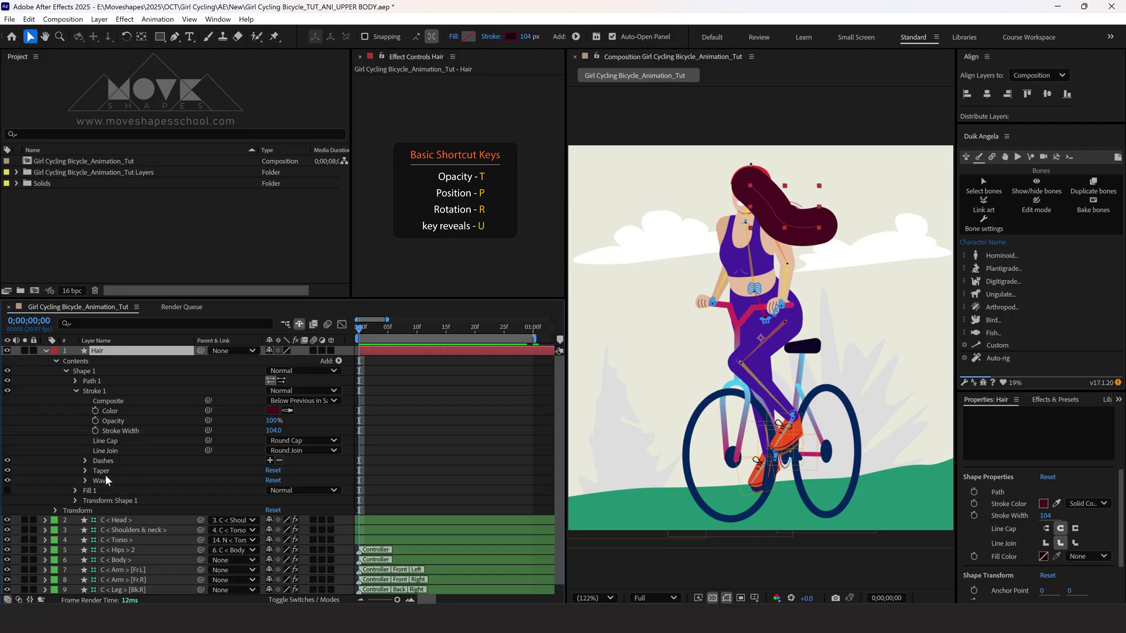
left_click(85, 471)
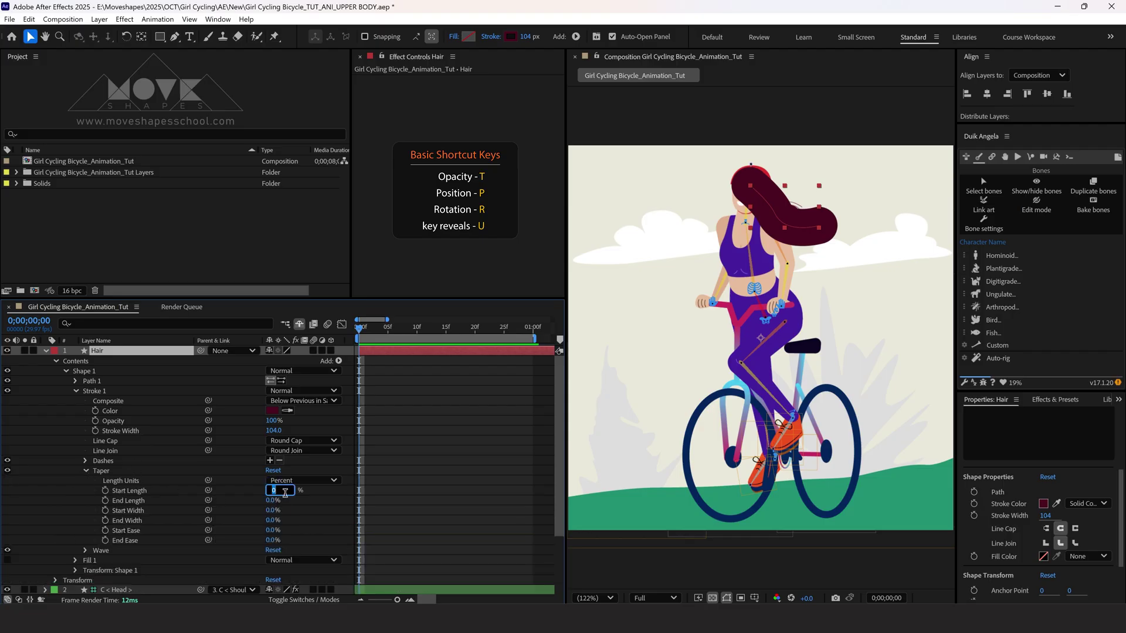
Set the taper Start Length to 100% and Start Width to 60%
type("00")
key("Return")
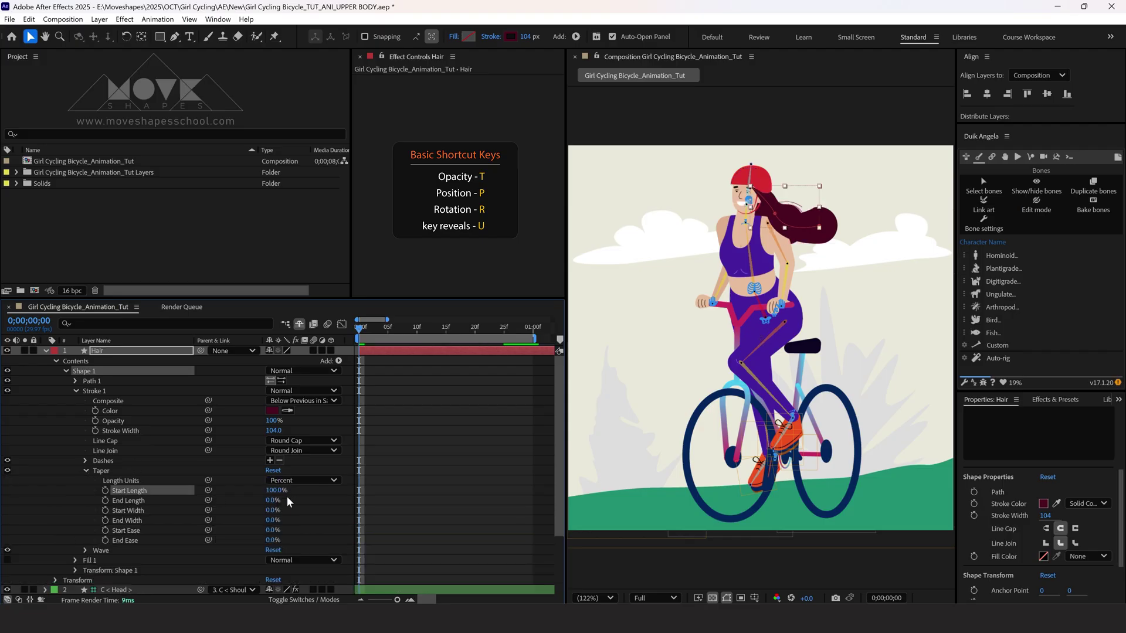
left_click(273, 510)
type("60")
key("Return")
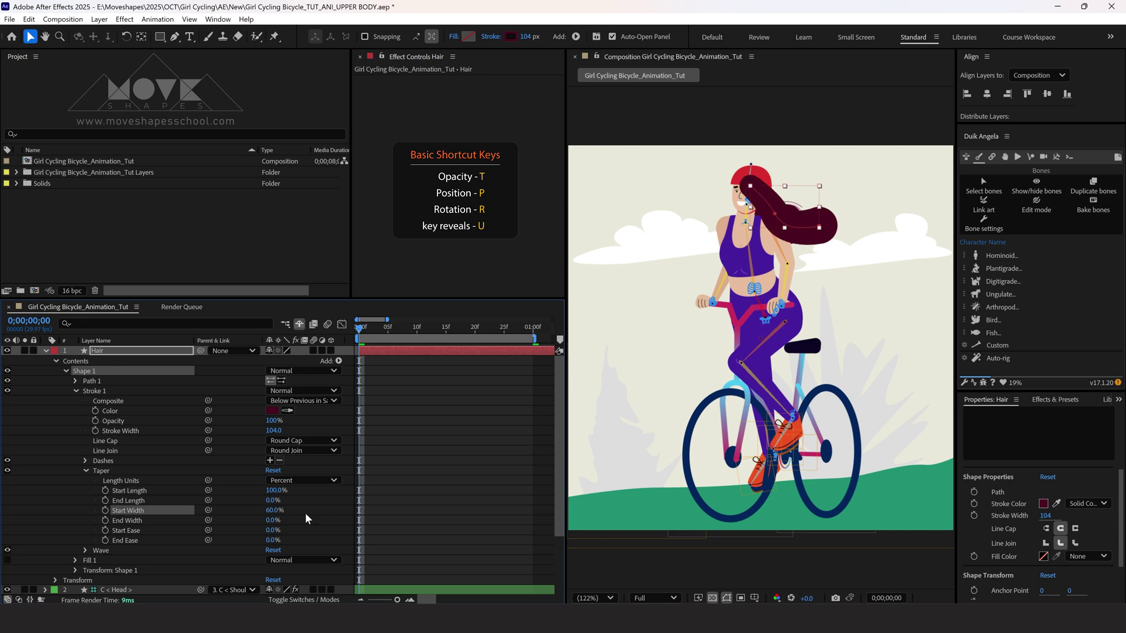
Set the Hair stroke width to 120 px and select the hair path
left_click(527, 39)
type("120")
key("Return")
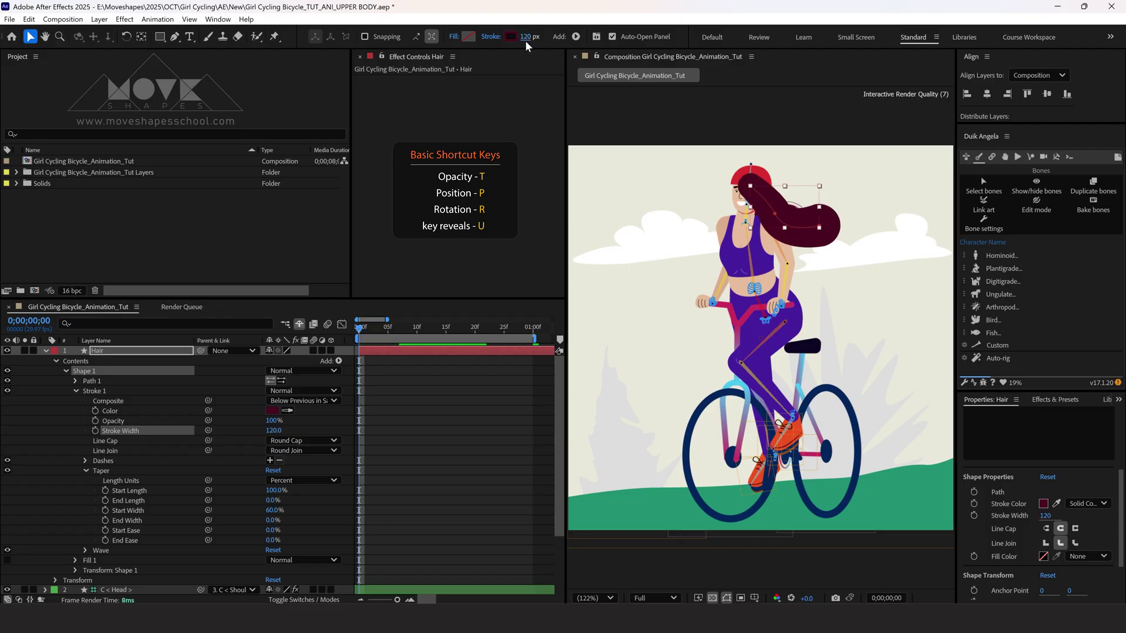
left_click(77, 391)
left_click(783, 218)
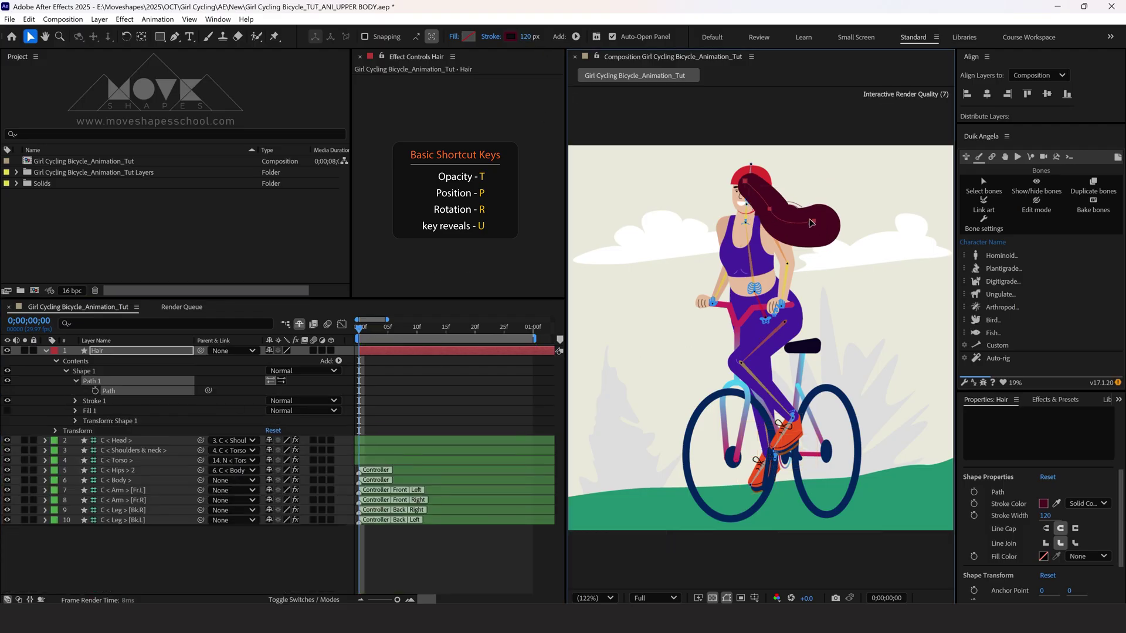
Pull the strand's middle point lower and set the first Path keyframe at 0;00;00;00
left_click_drag(775, 214, 786, 229)
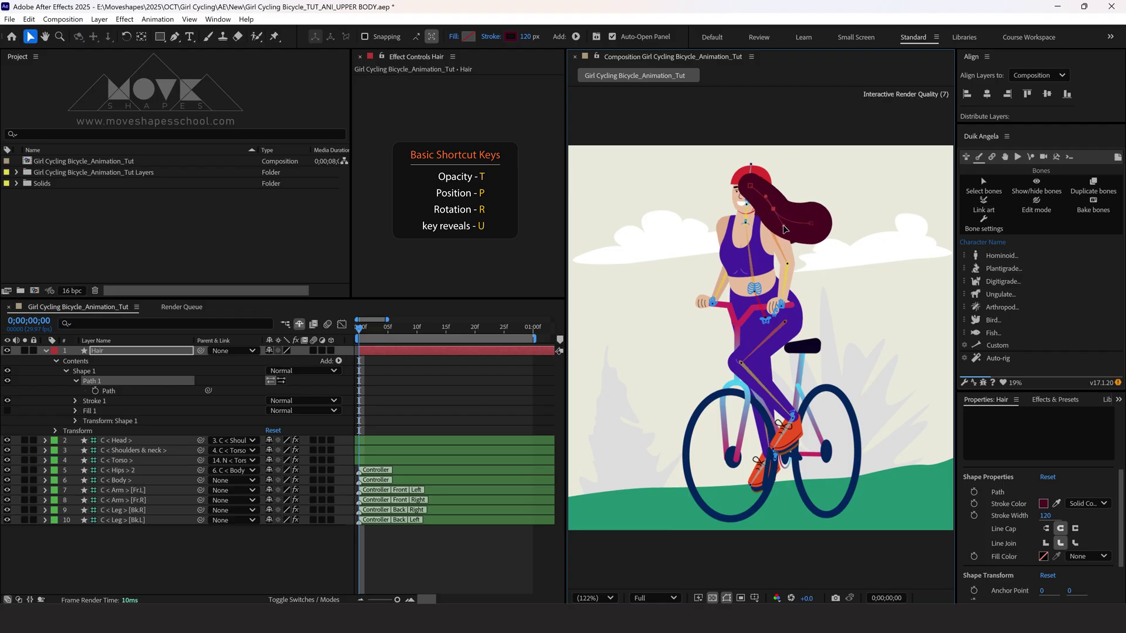
left_click(428, 537)
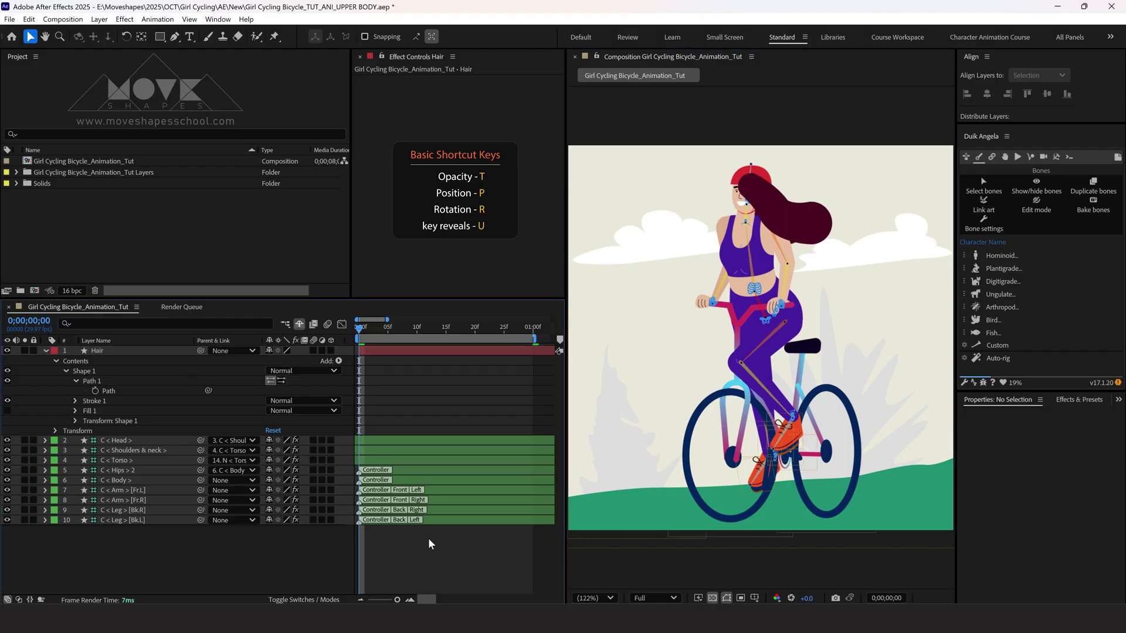
left_click(95, 391)
key("u")
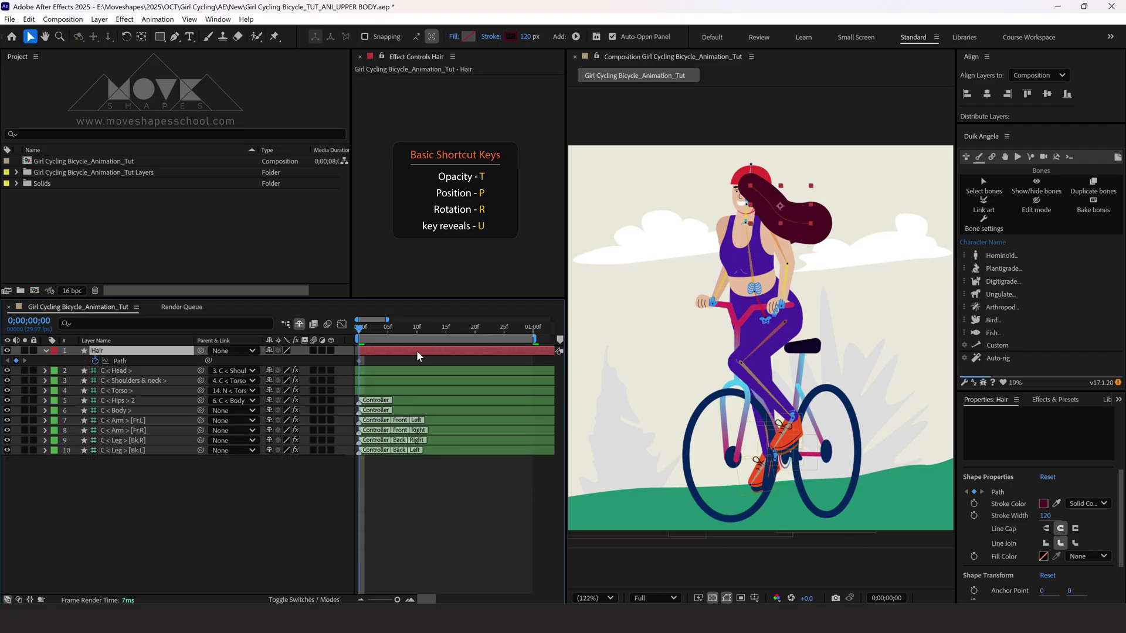
Hide the original HAIR layer, showing the shy layers and then hiding them again
left_click(466, 515)
left_click(105, 350)
left_click(299, 324)
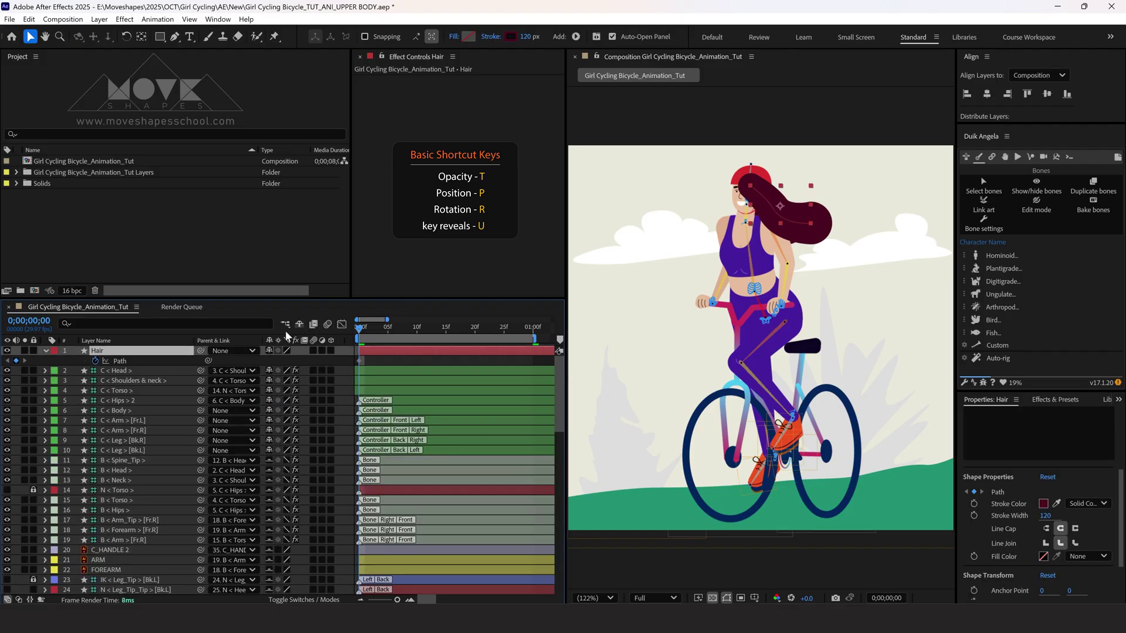
scroll(106, 590, "down", 5)
scroll(105, 590, "down", 5)
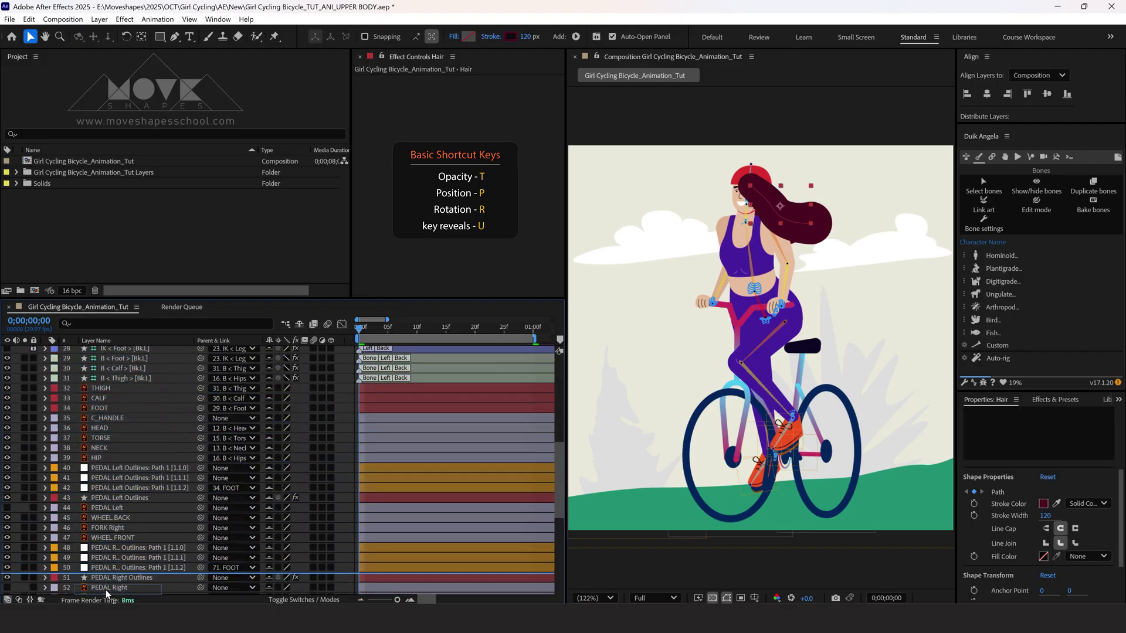
scroll(106, 590, "down", 5)
scroll(106, 590, "down", 3)
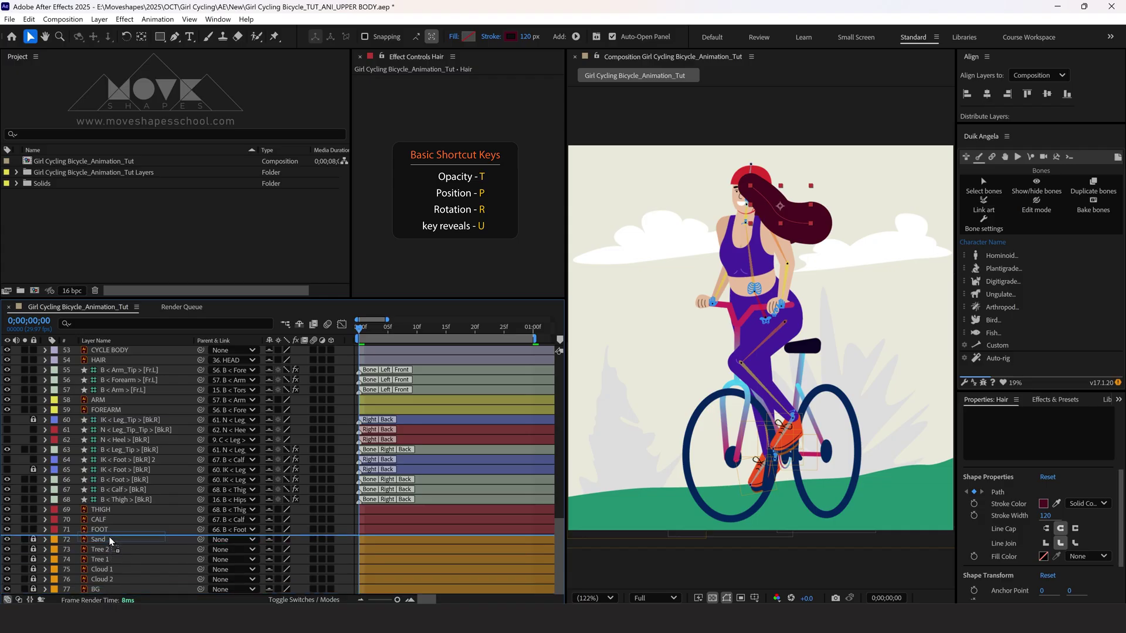
scroll(116, 540, "down", 1)
left_click(47, 520)
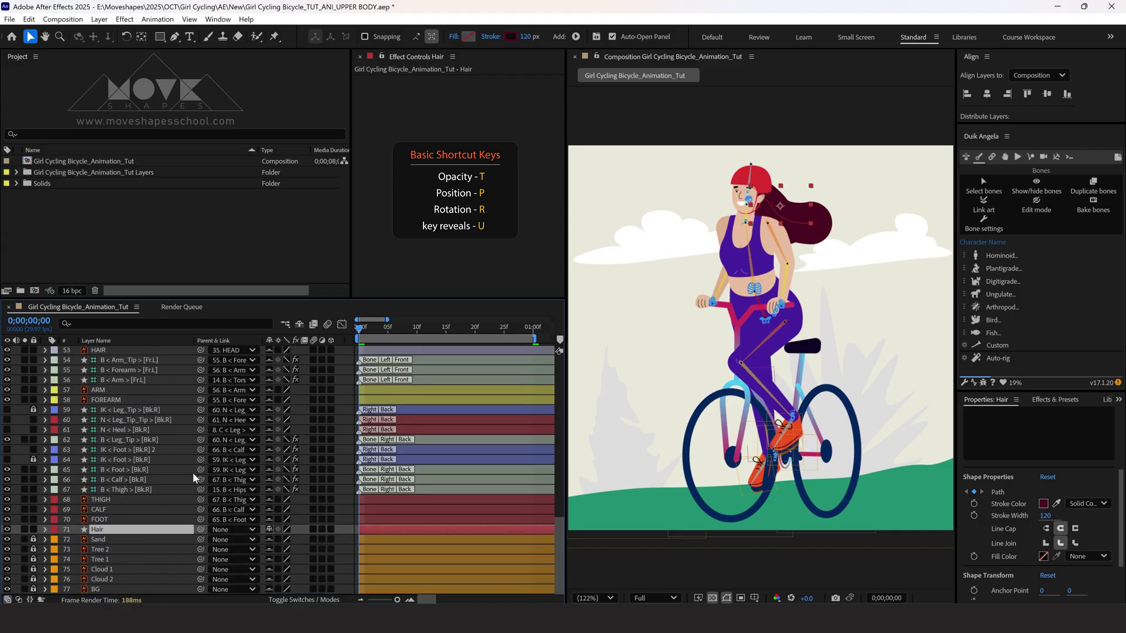
left_click(91, 352)
left_click(7, 351)
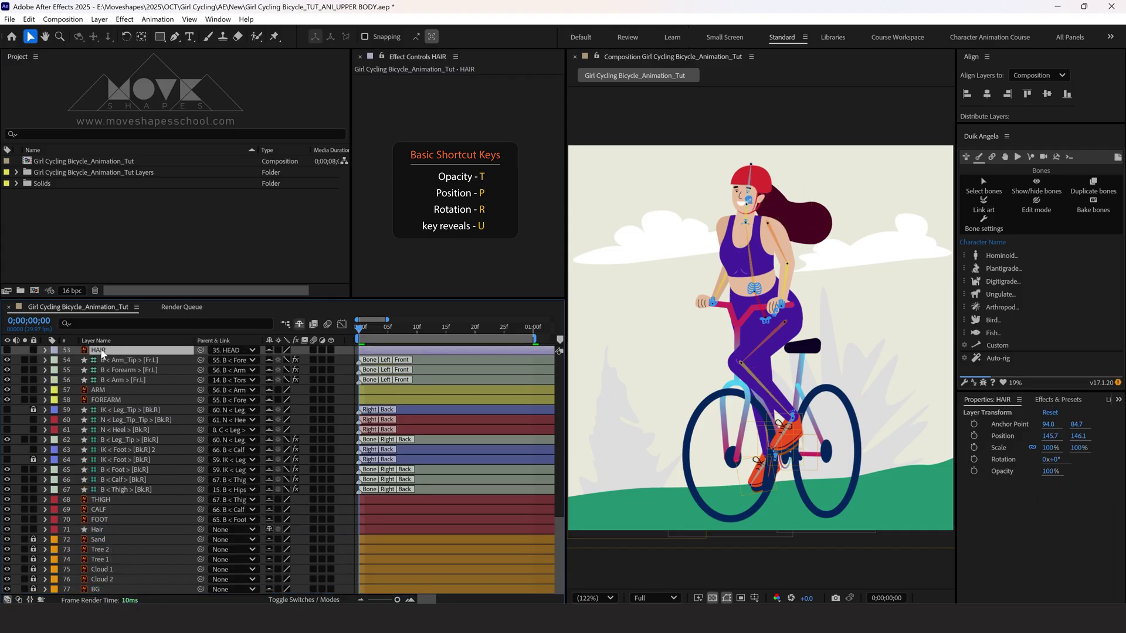
left_click(299, 325)
Nudge the new Hair path slightly, then select the back-left leg controller
left_click(118, 441)
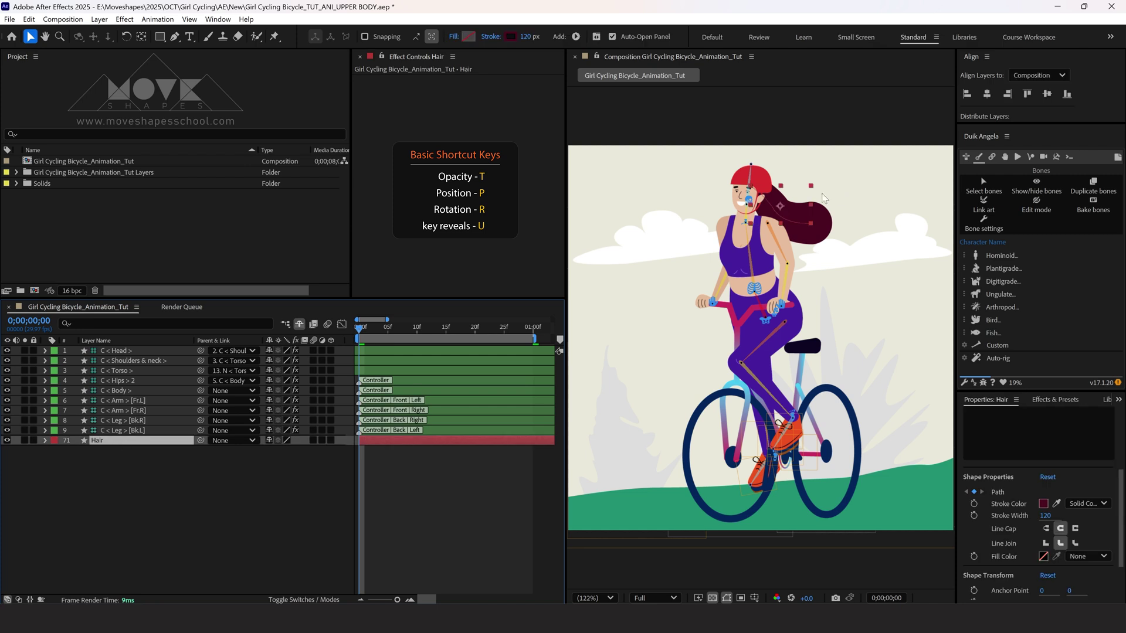
left_click_drag(780, 205, 779, 206)
left_click(792, 418)
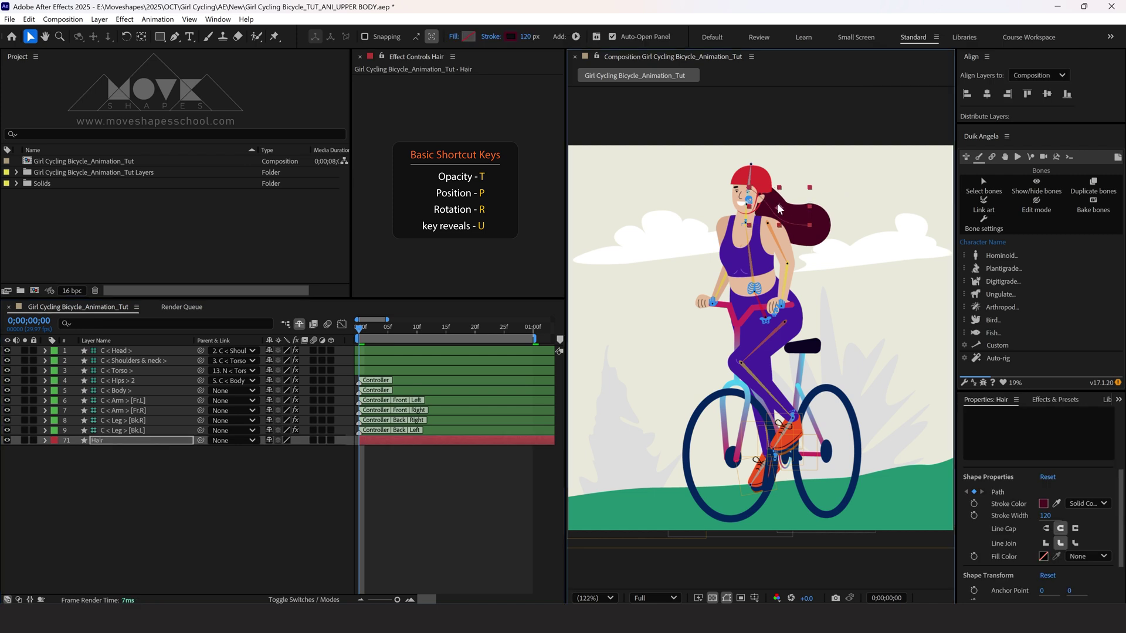
Reshape the hair tip at frames 10 and 20 to add Path keyframes
left_click(408, 441)
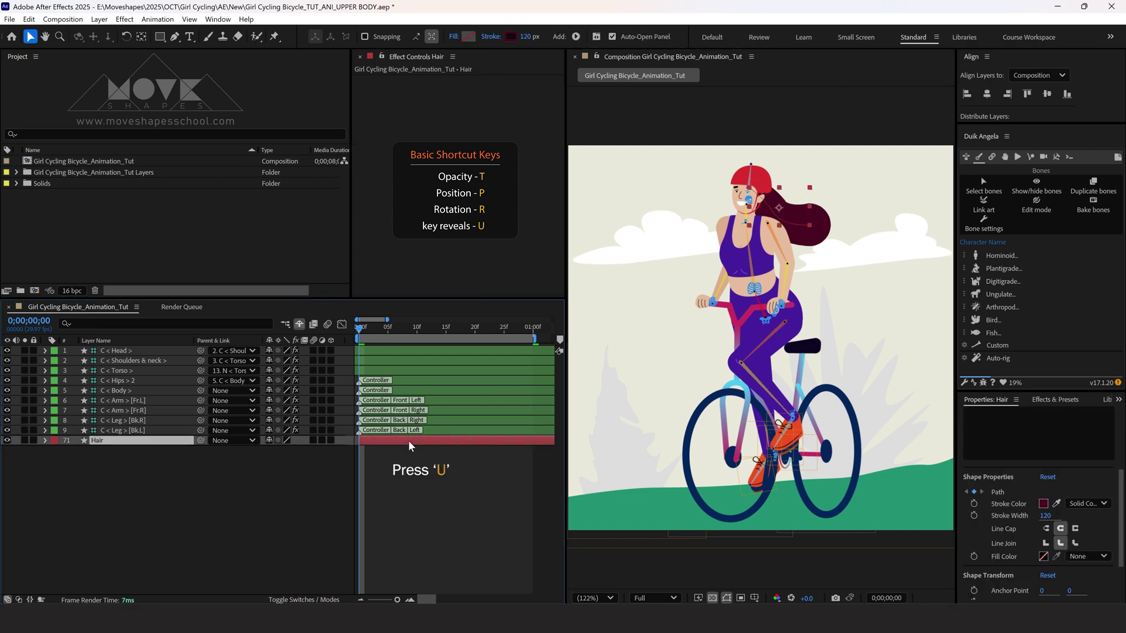
key("u")
left_click_drag(365, 330, 418, 339)
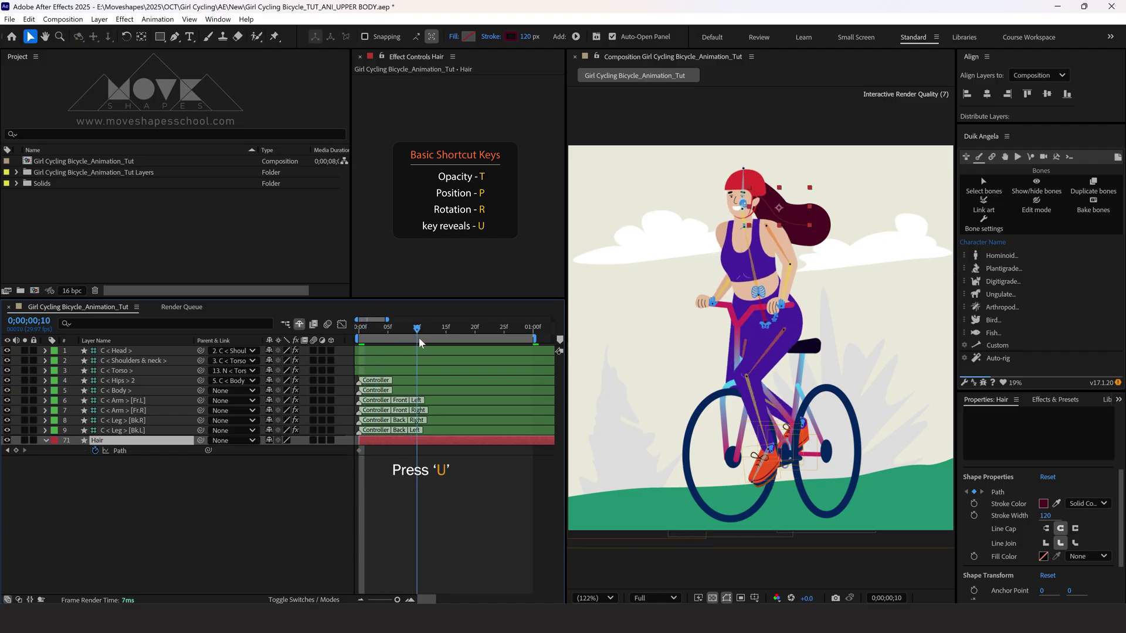
left_click(774, 229)
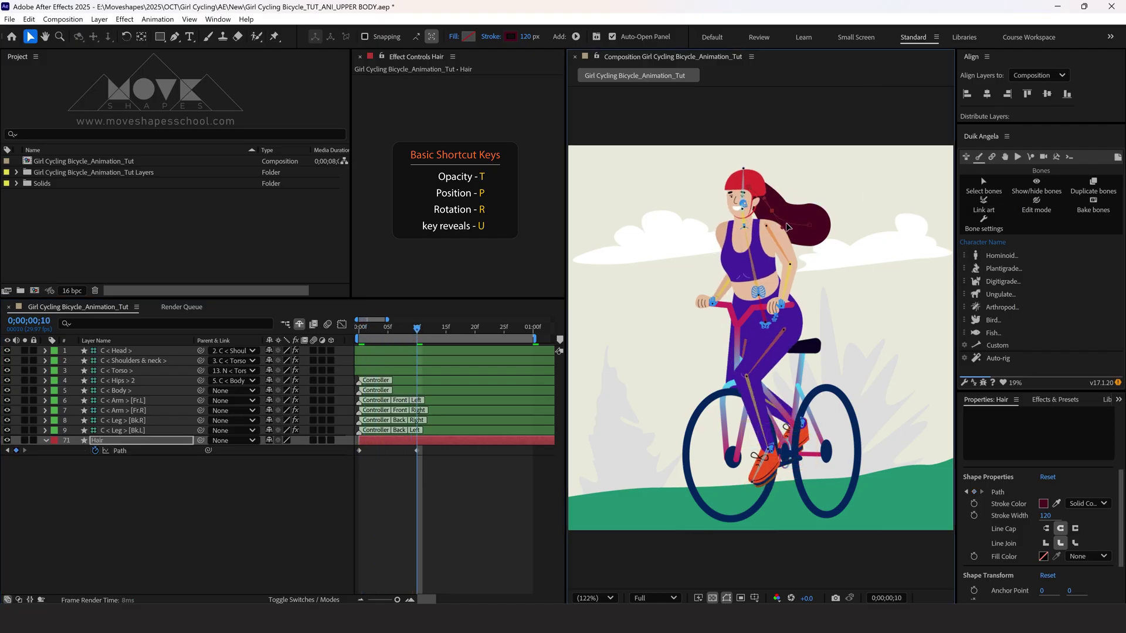
mouse_move(787, 227)
left_mouse_down()
mouse_move(813, 227)
mouse_move(798, 209)
left_mouse_up()
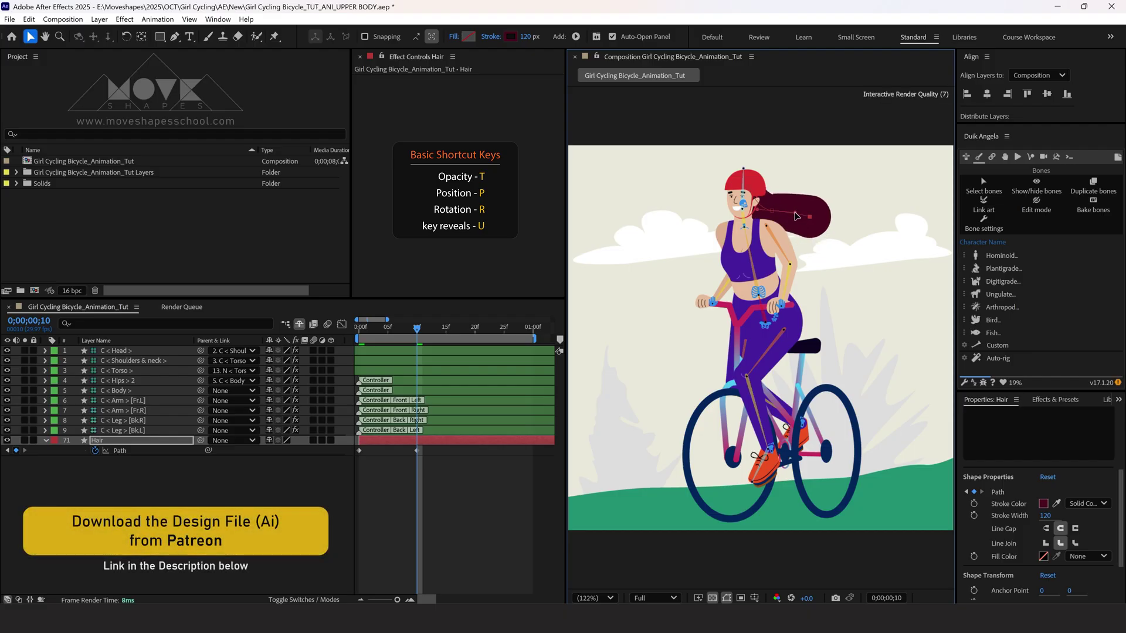
left_click_drag(812, 221, 808, 216)
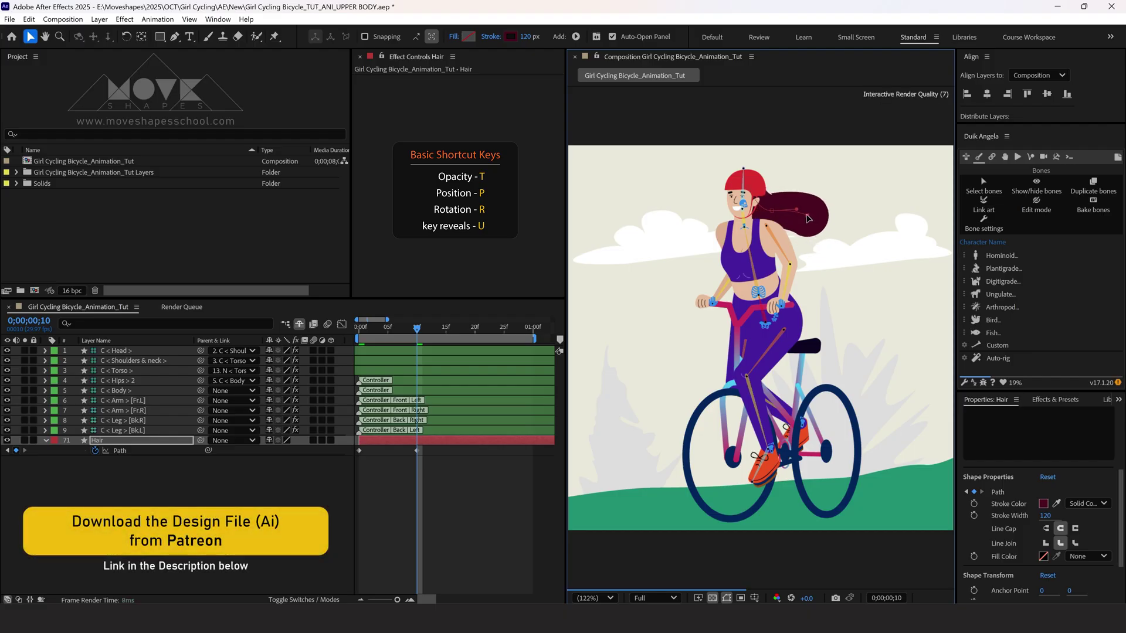
key("shift+Page_Down")
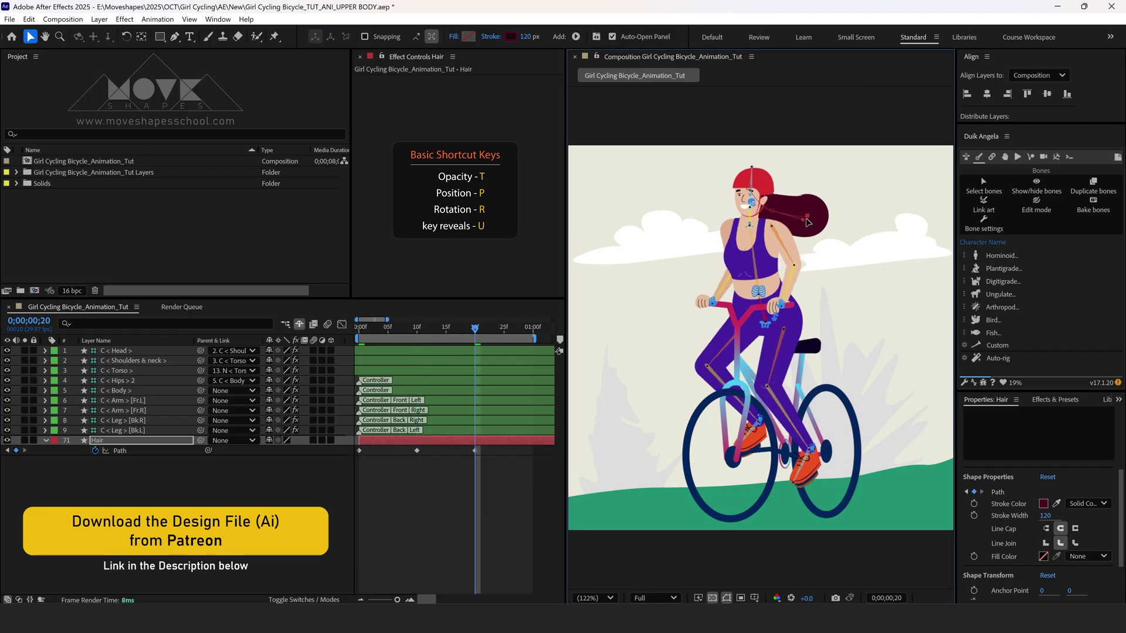
left_click_drag(795, 212, 775, 217)
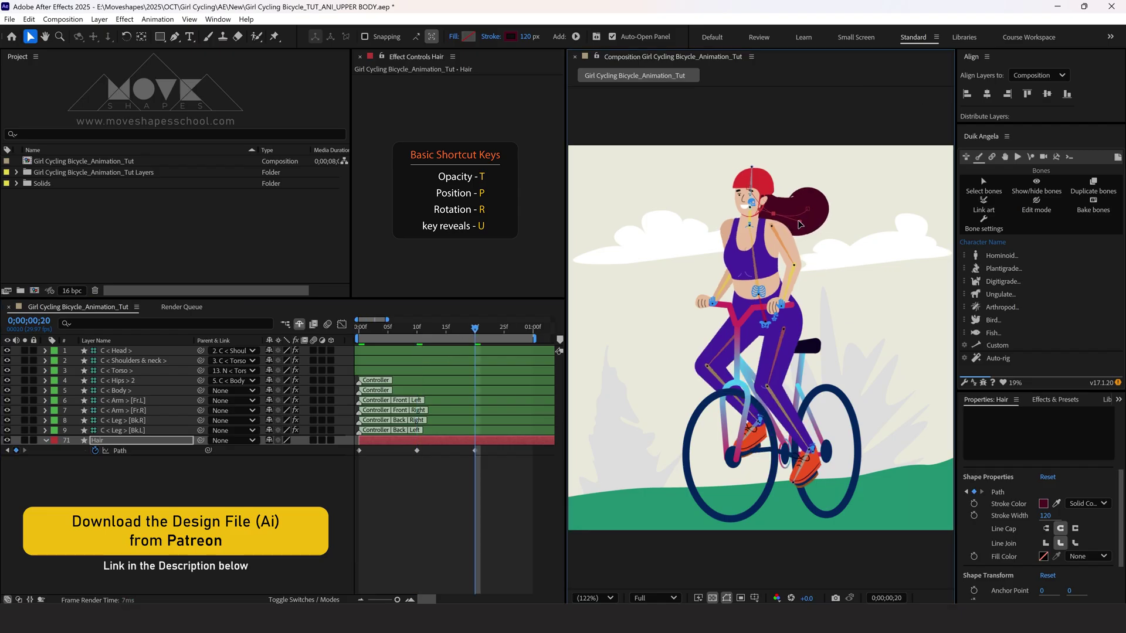
Copy the first Path keyframe to 1:00 and shift the middle keyframes slightly later
left_click(531, 330)
left_click(359, 451)
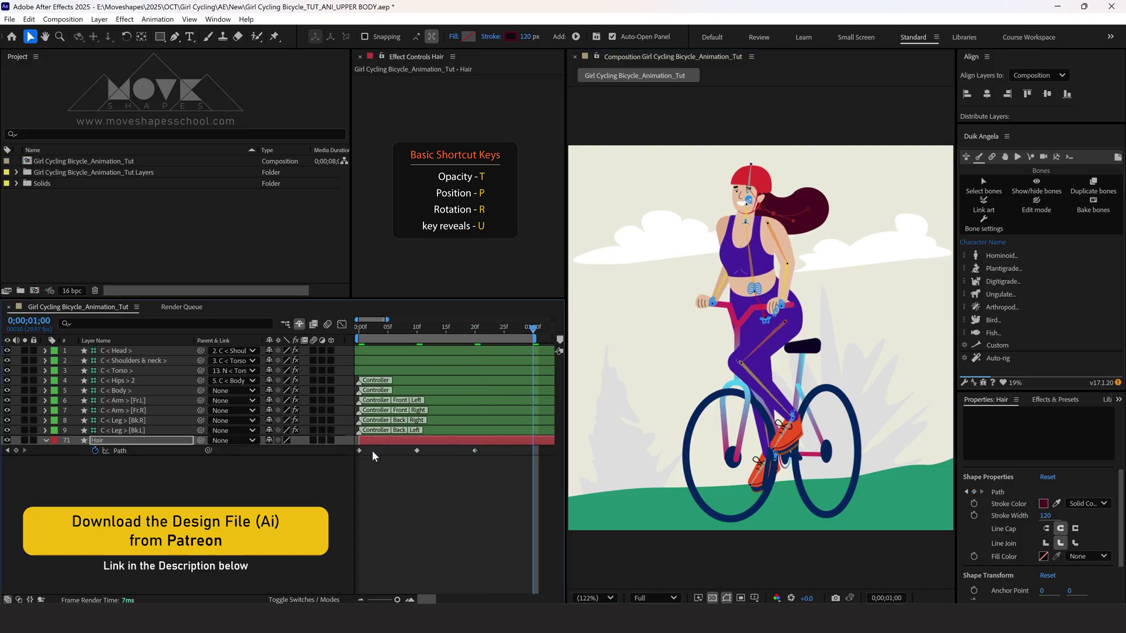
key("ctrl+c")
key("ctrl+v")
left_click(448, 460)
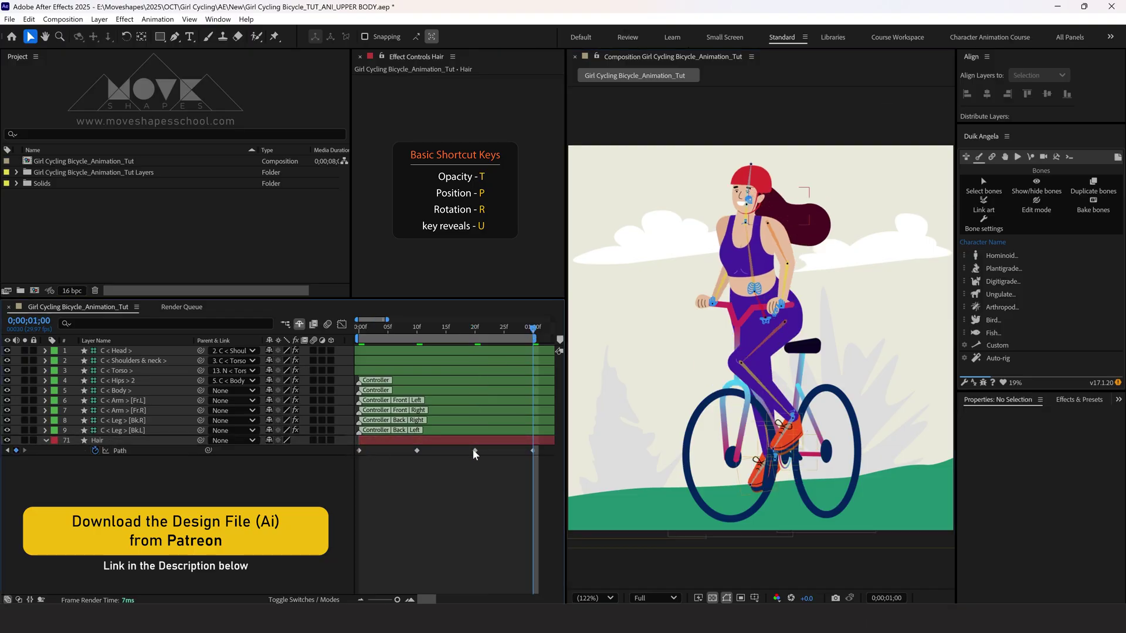
left_click_drag(475, 450, 423, 450)
left_click(482, 473)
Preview the looping hair animation from the start
key("Home")
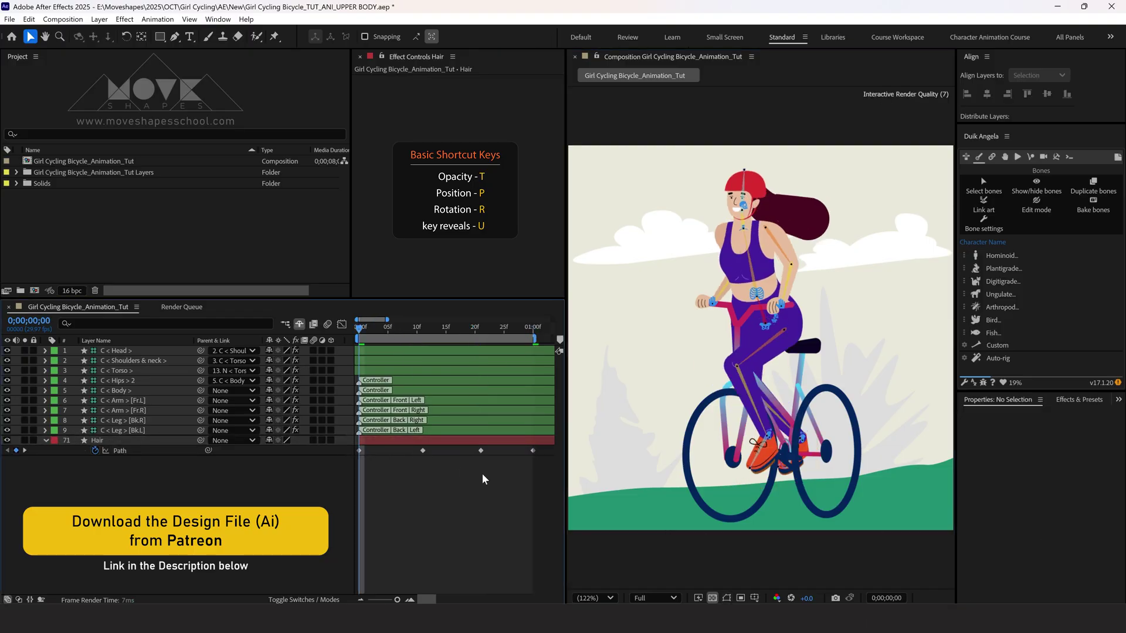
key("space")
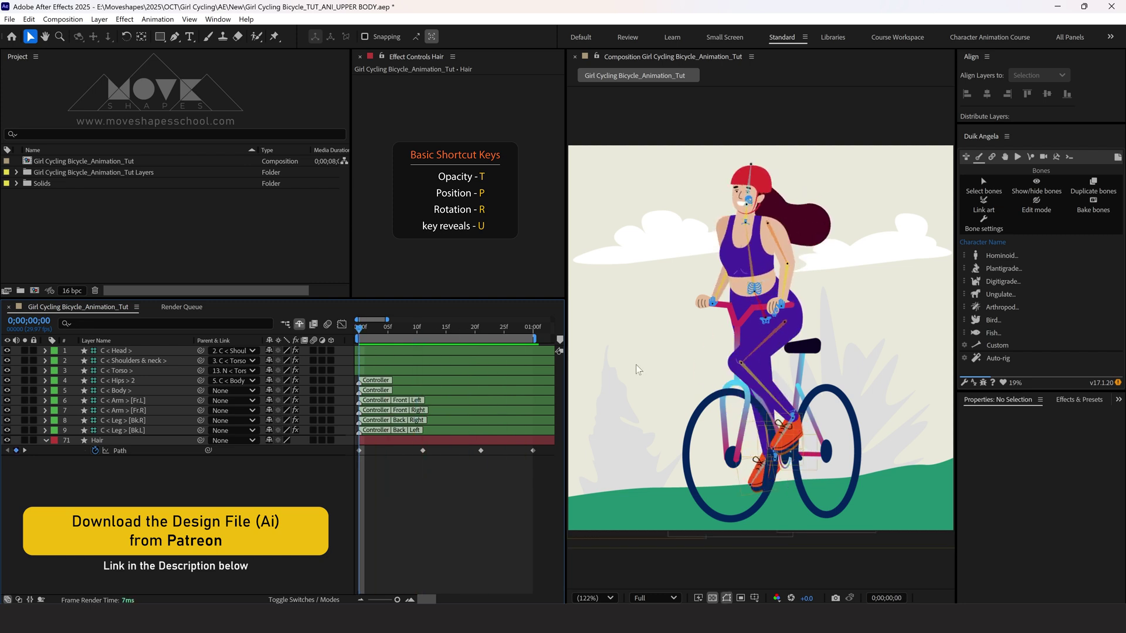
key("space")
Search 'wave' in Effects & Presets and apply Wave Warp to the Hair layer
left_click(1070, 400)
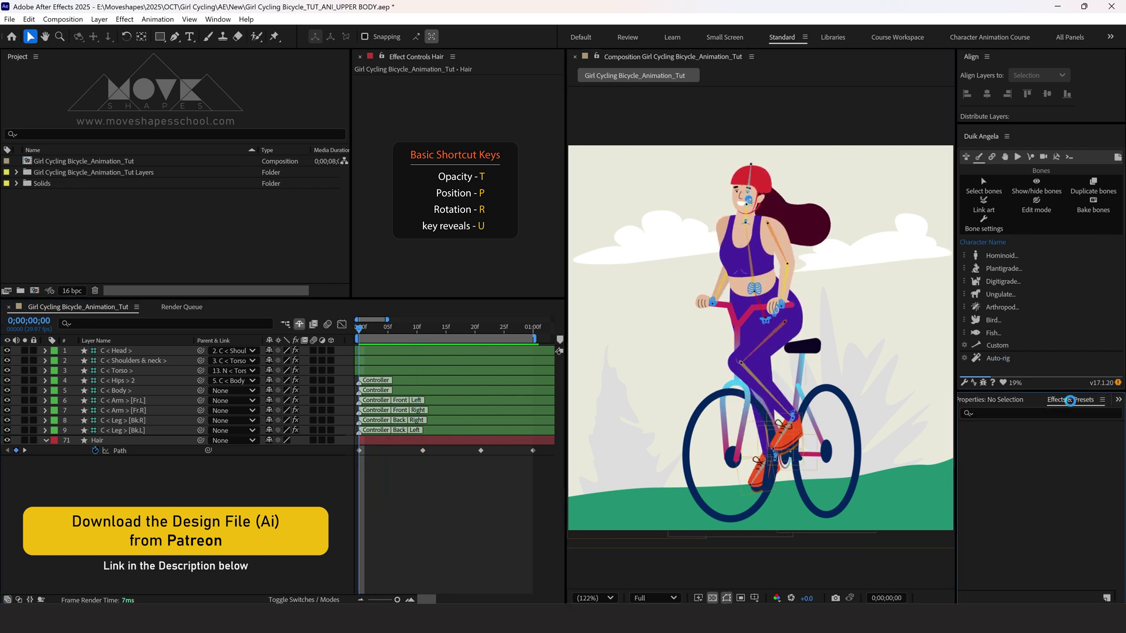
left_click(1041, 413)
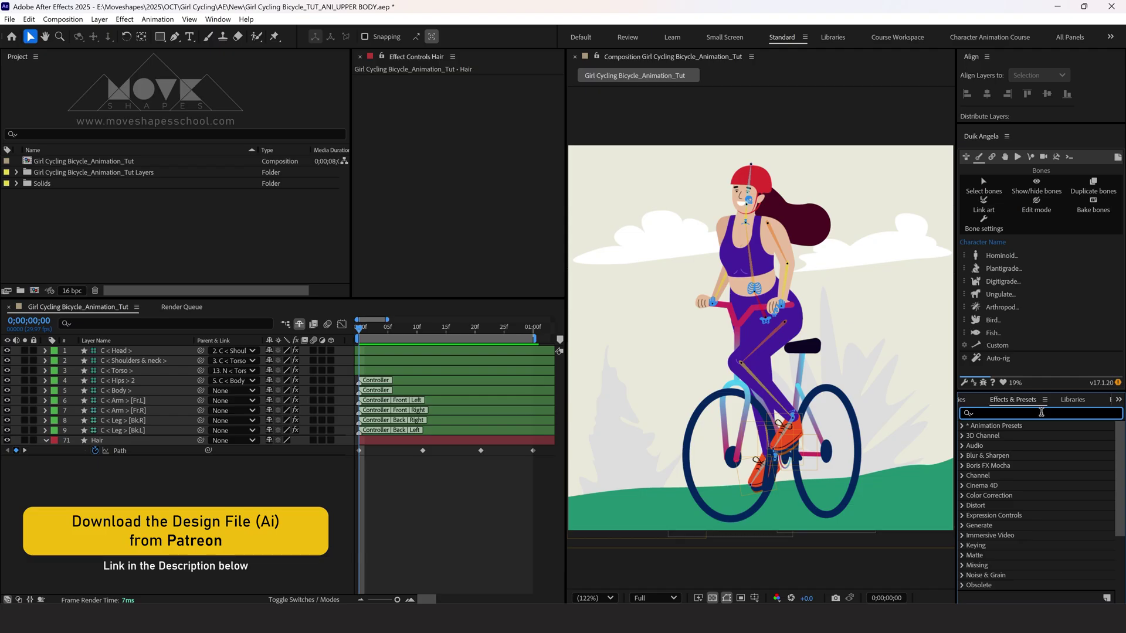
type("wave")
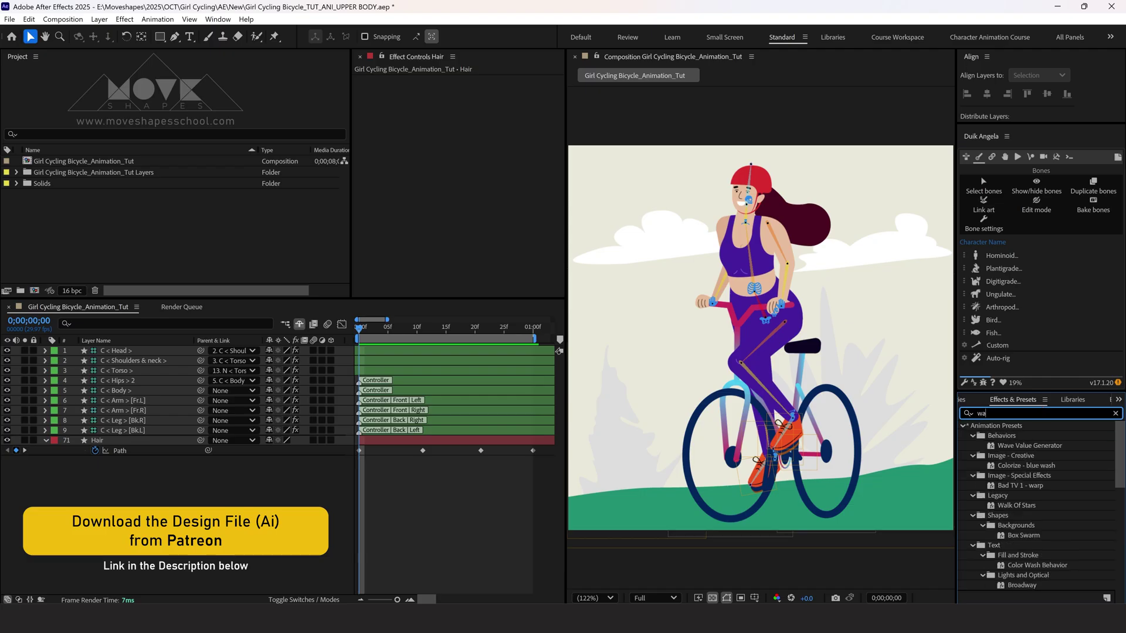
mouse_move(1015, 465)
left_mouse_down()
mouse_move(722, 438)
mouse_move(488, 439)
left_mouse_up()
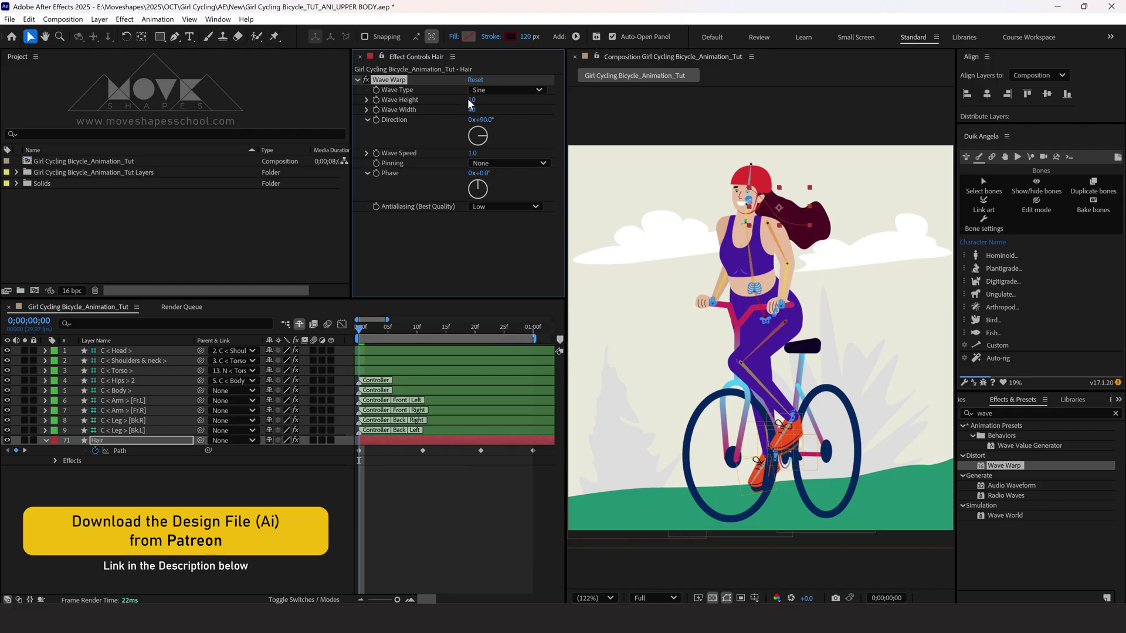
Set Wave Warp to width 50, Left Edge pinning, speed 3 and height 5, then preview
left_click(479, 109)
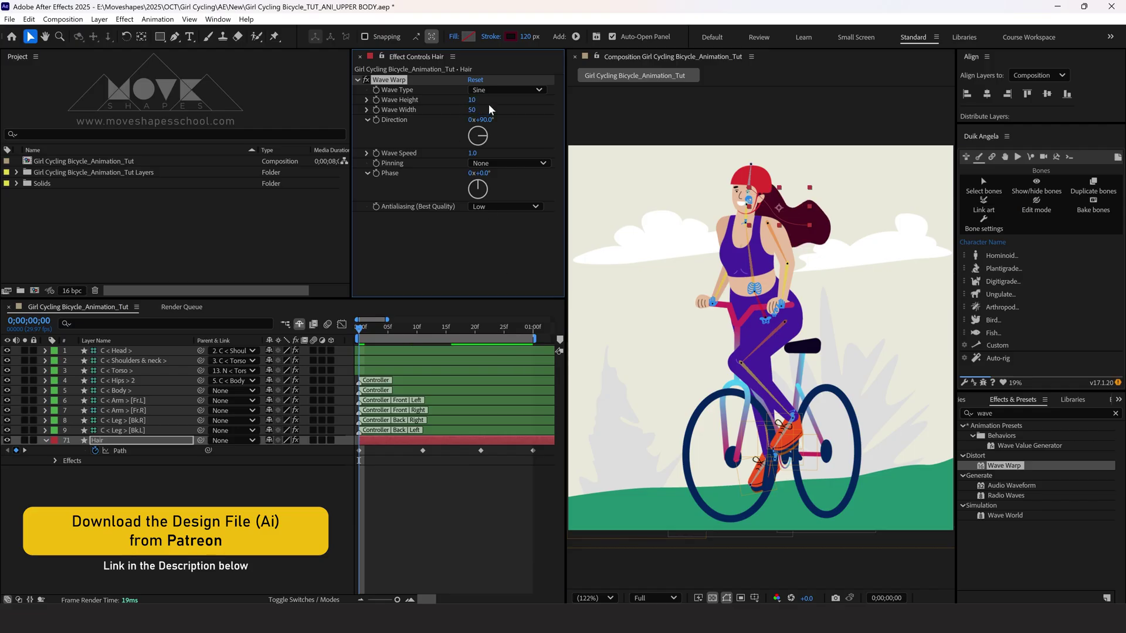
left_click(492, 164)
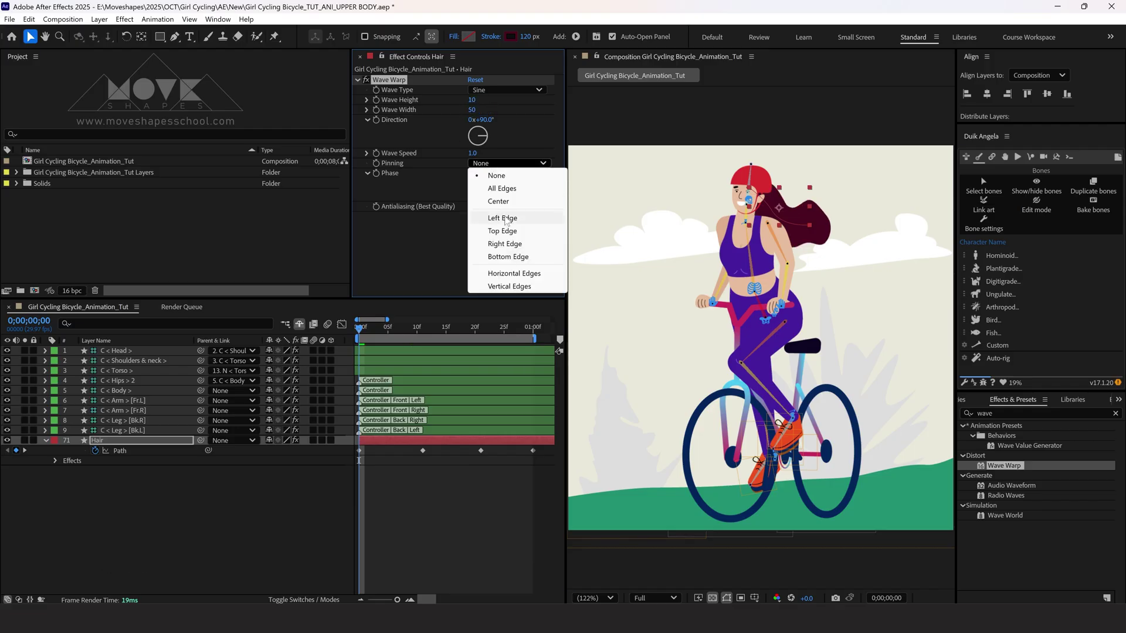
left_click(503, 218)
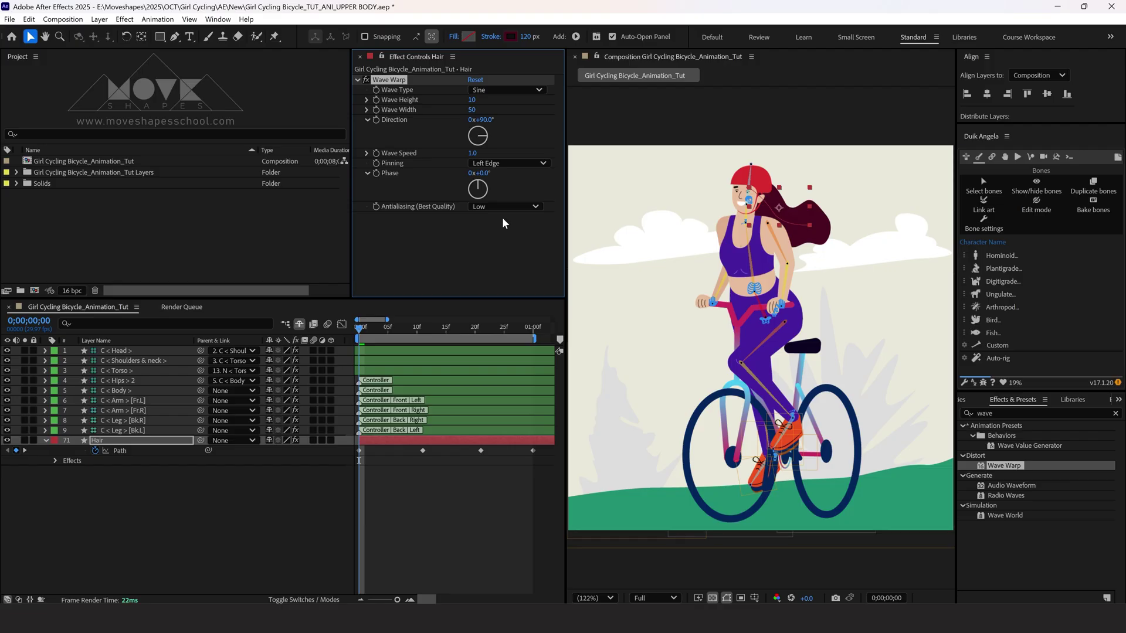
left_click(472, 153)
type("3")
key("Return")
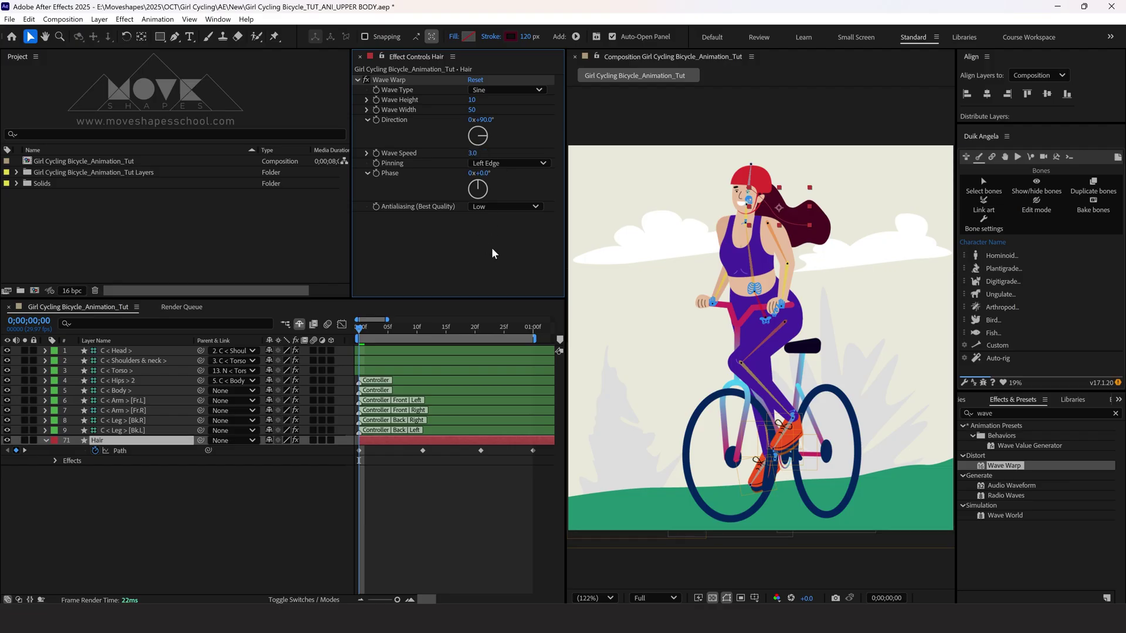
left_click(512, 505)
left_click(473, 101)
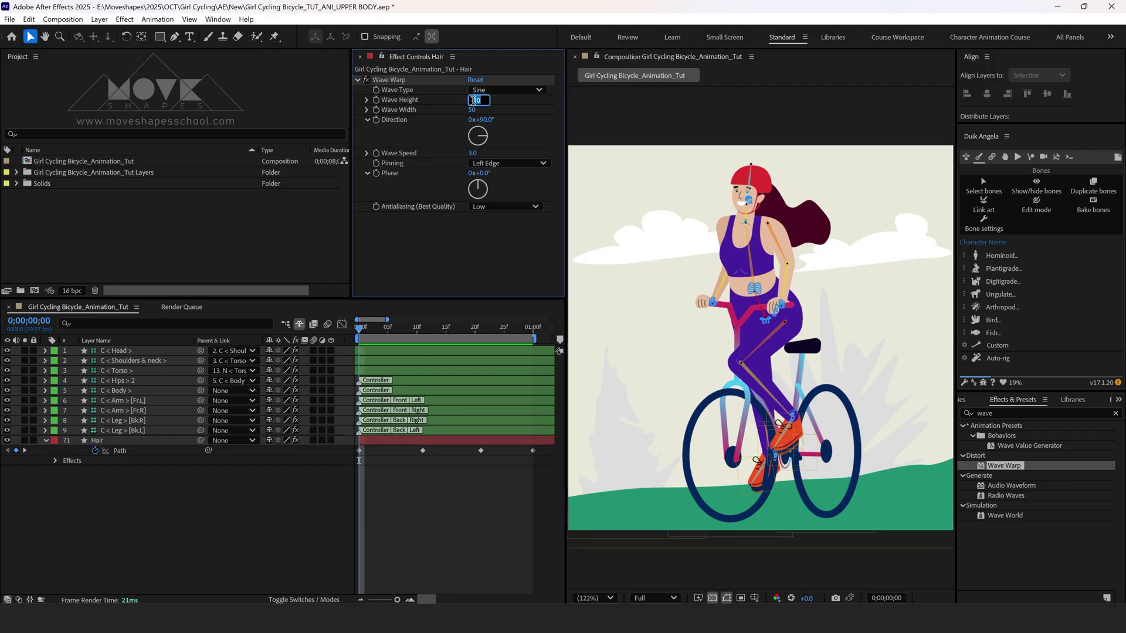
type("5")
left_click(467, 514)
key("space")
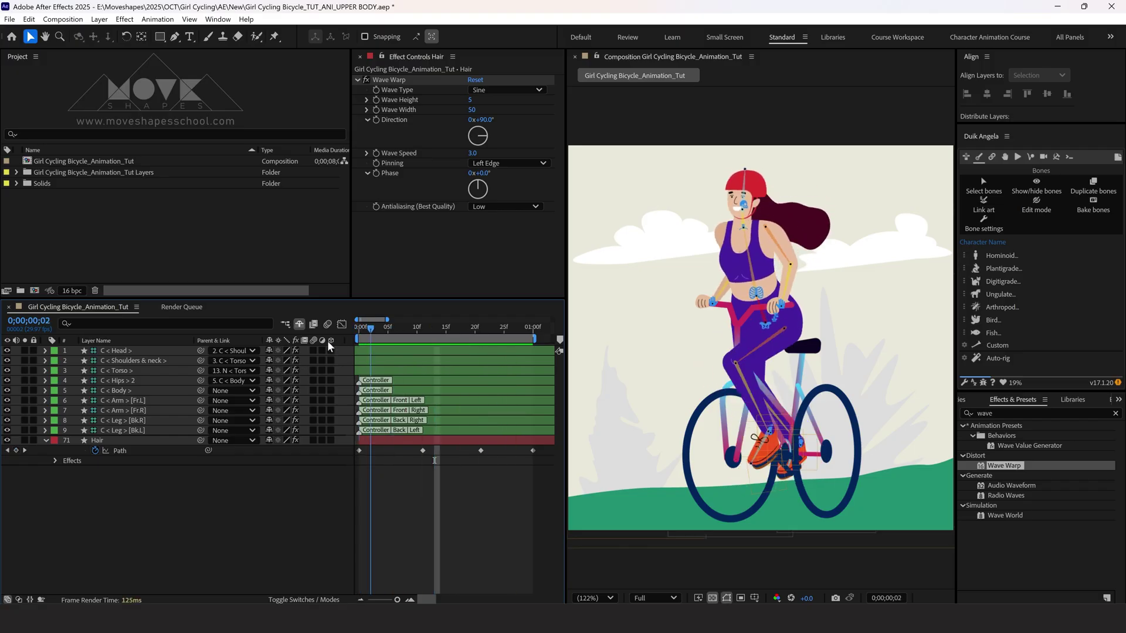
left_click(378, 439)
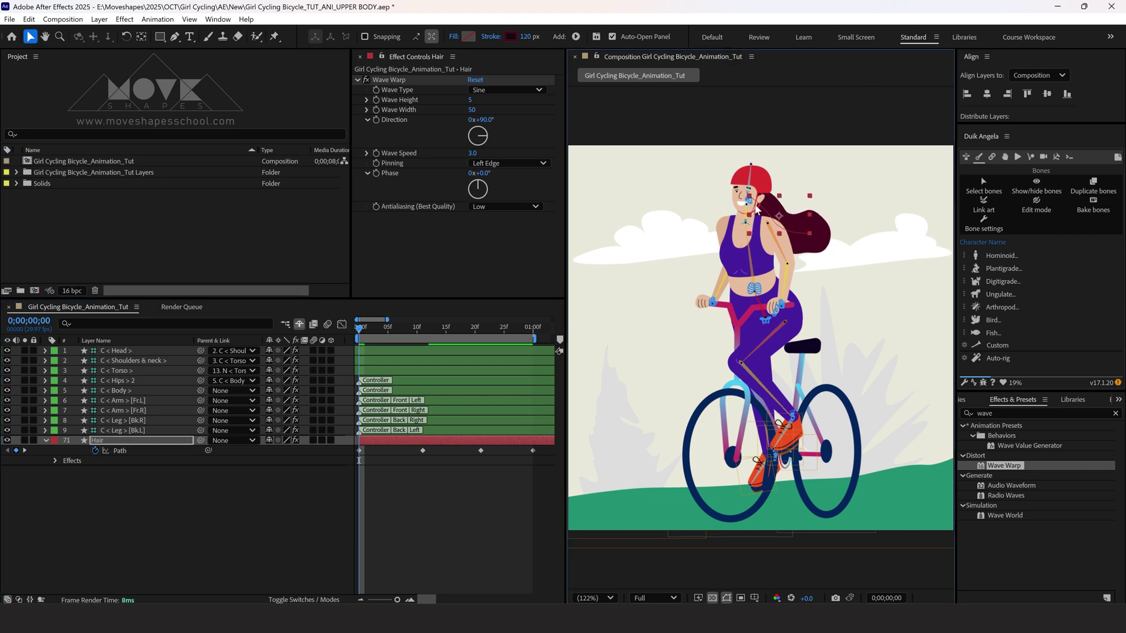
Parent the Hair layer to 35. HEAD and preview it following the head
left_click(230, 441)
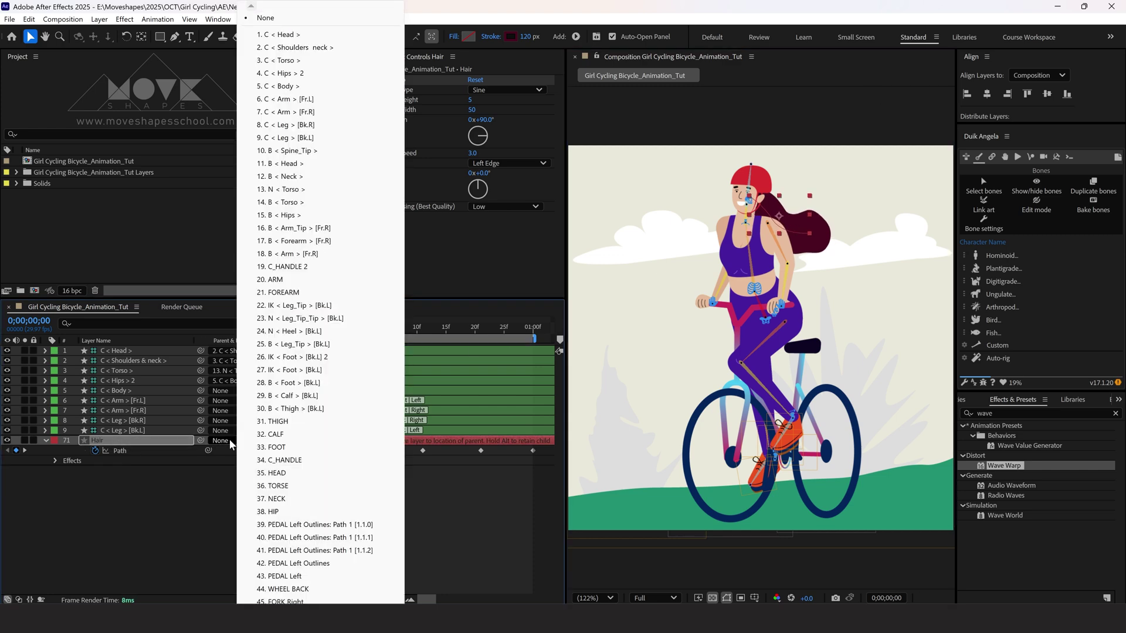
left_click(275, 473)
key("space")
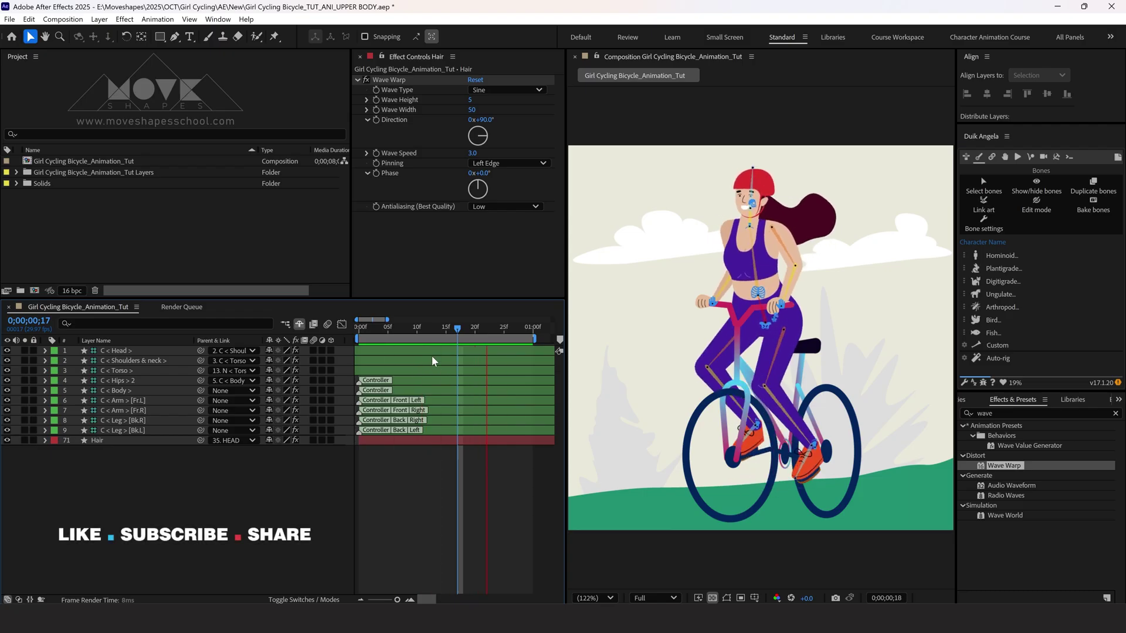
left_click(413, 326)
left_click(403, 440)
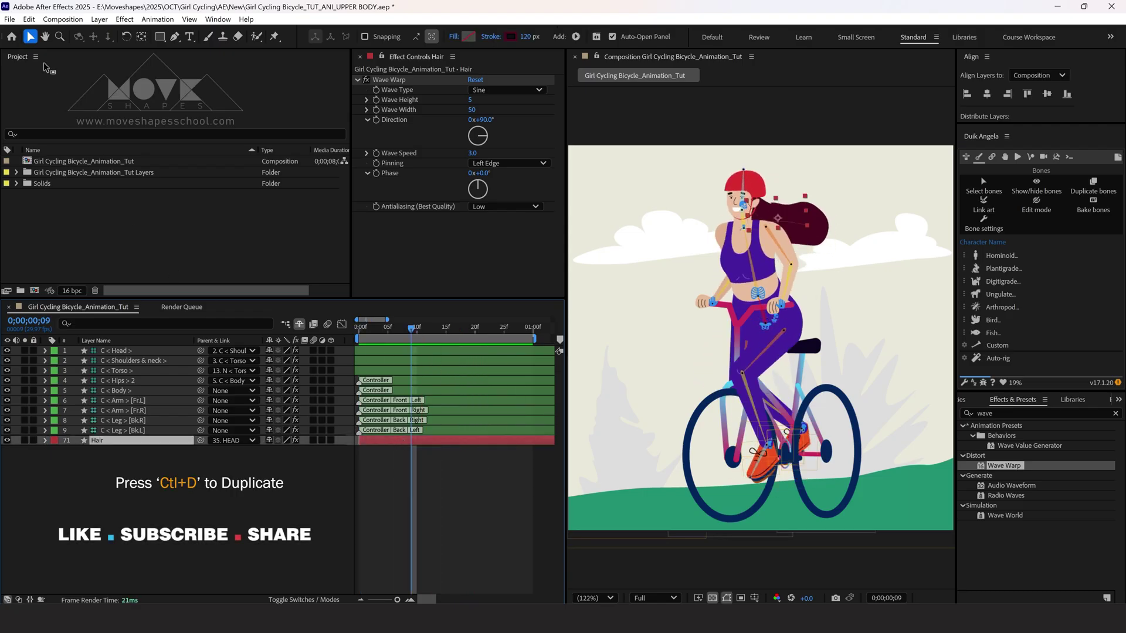
left_click(29, 19)
Duplicate Hair into Hair 2 and give its stroke the darker red #5A0722
left_click(58, 182)
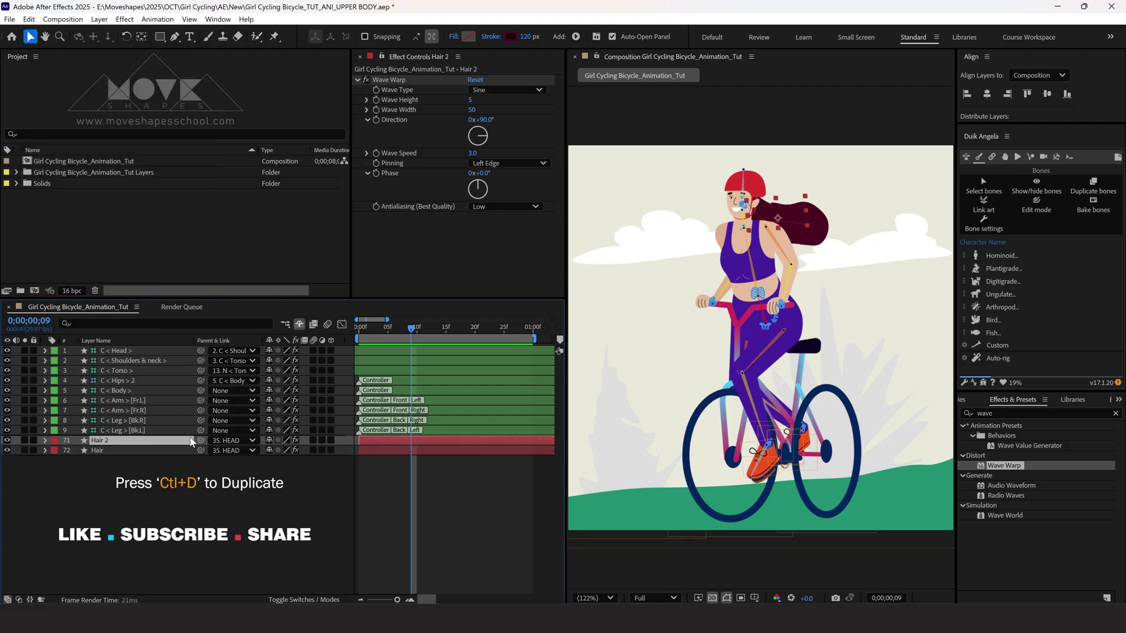
left_click(509, 36)
left_click_drag(571, 323, 567, 331)
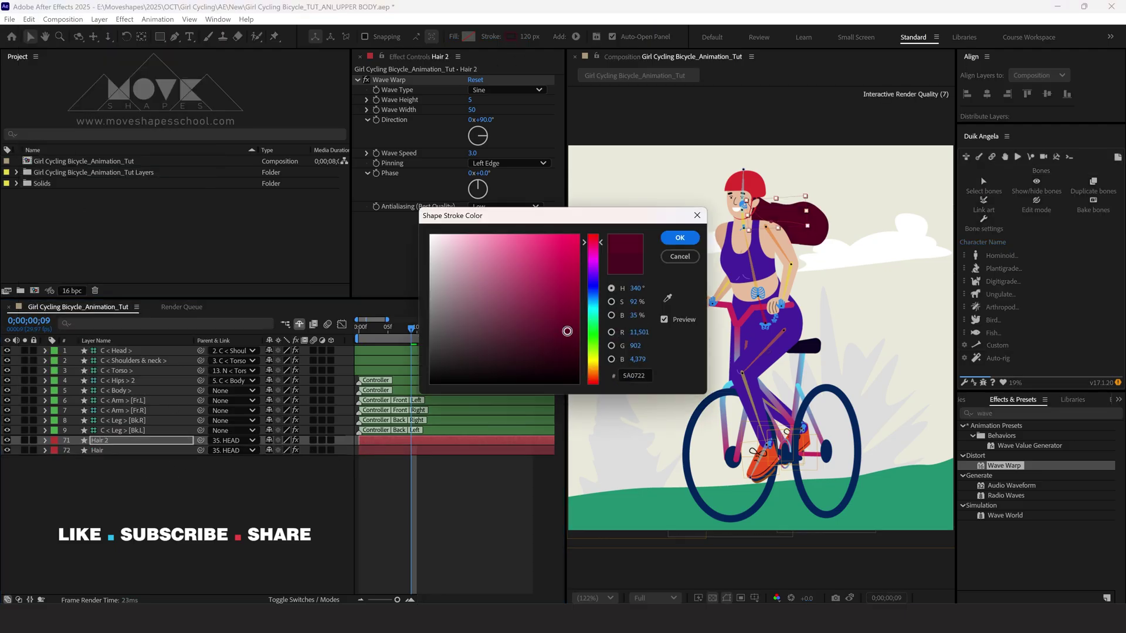
left_click(679, 238)
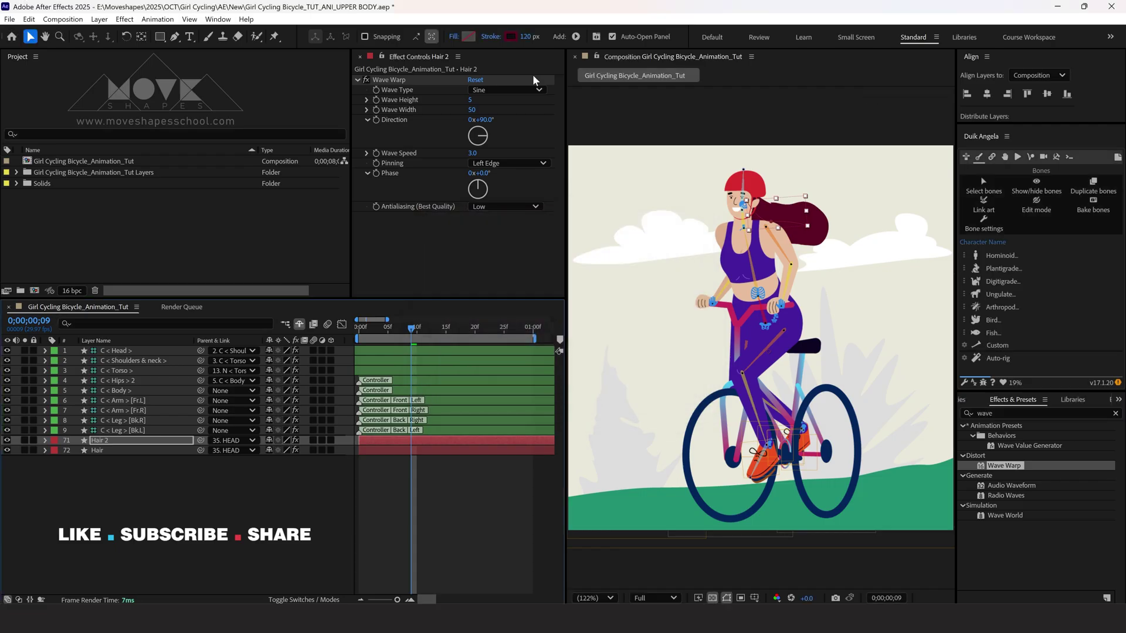
Set Hair 2's stroke width to 4 px
left_click(529, 37)
left_click(475, 487)
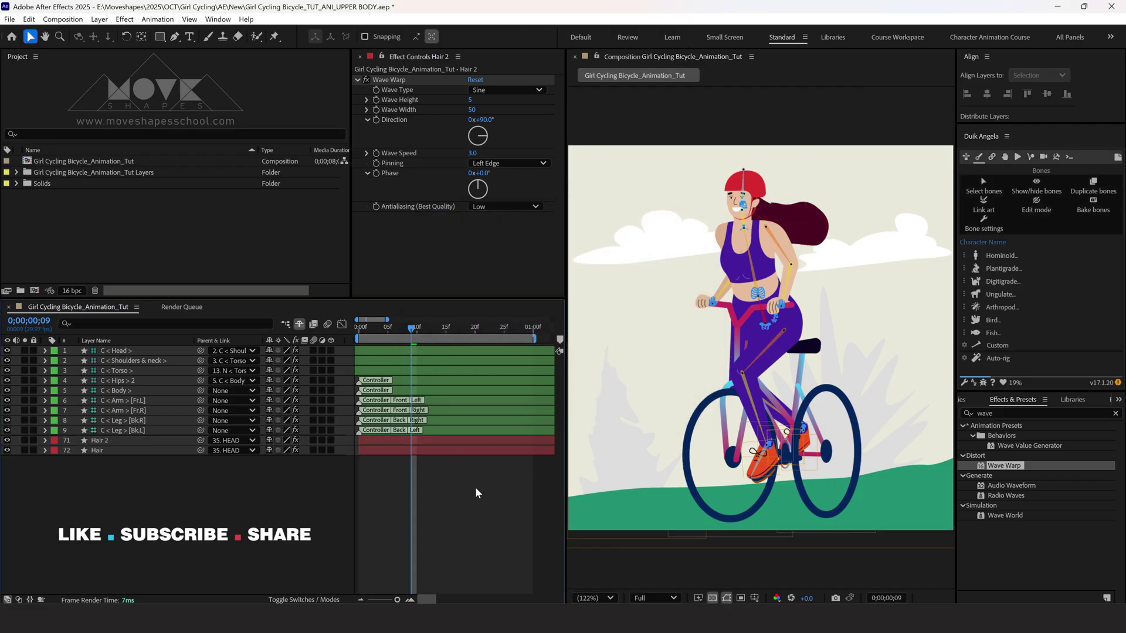
left_click(404, 441)
left_click(781, 214)
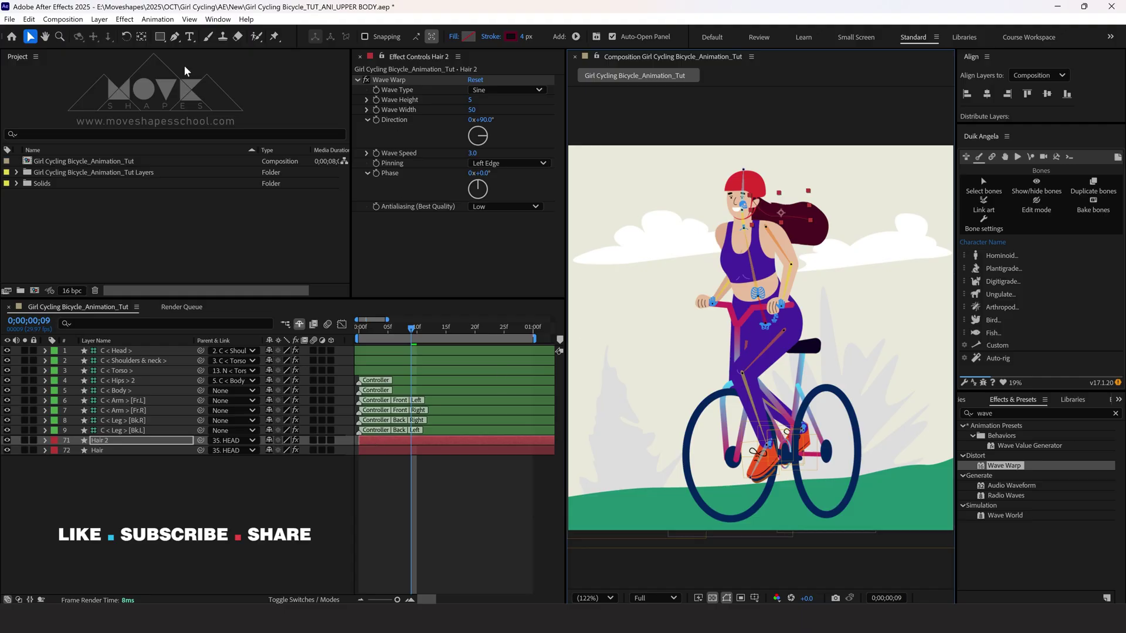
Set Hair 2's Wave Warp height to 10
key("y")
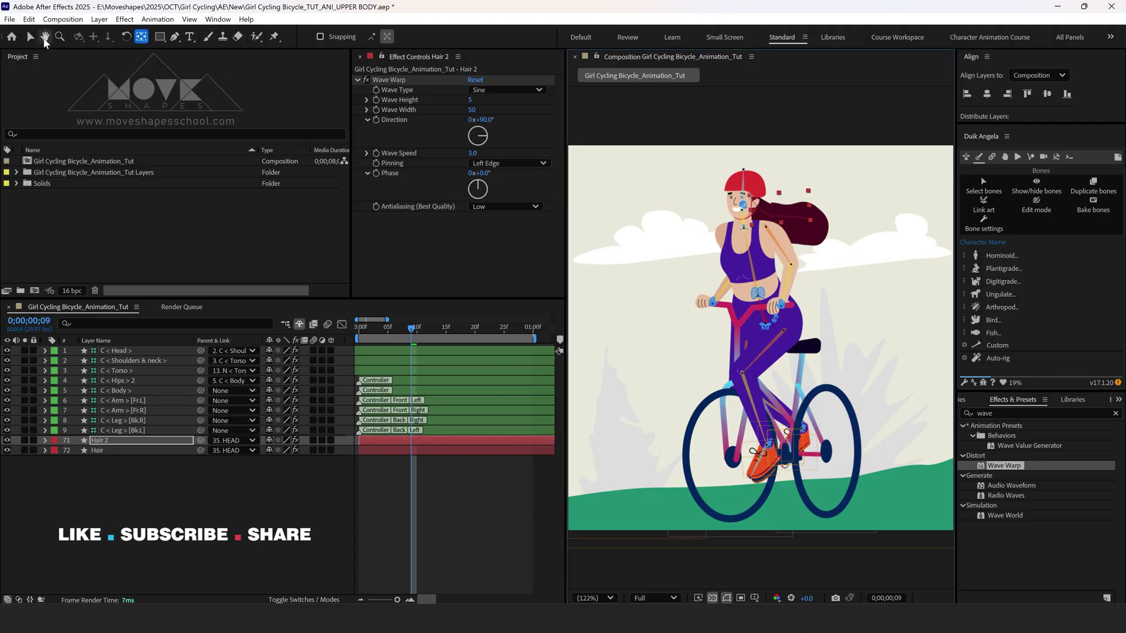
key("v")
key("r")
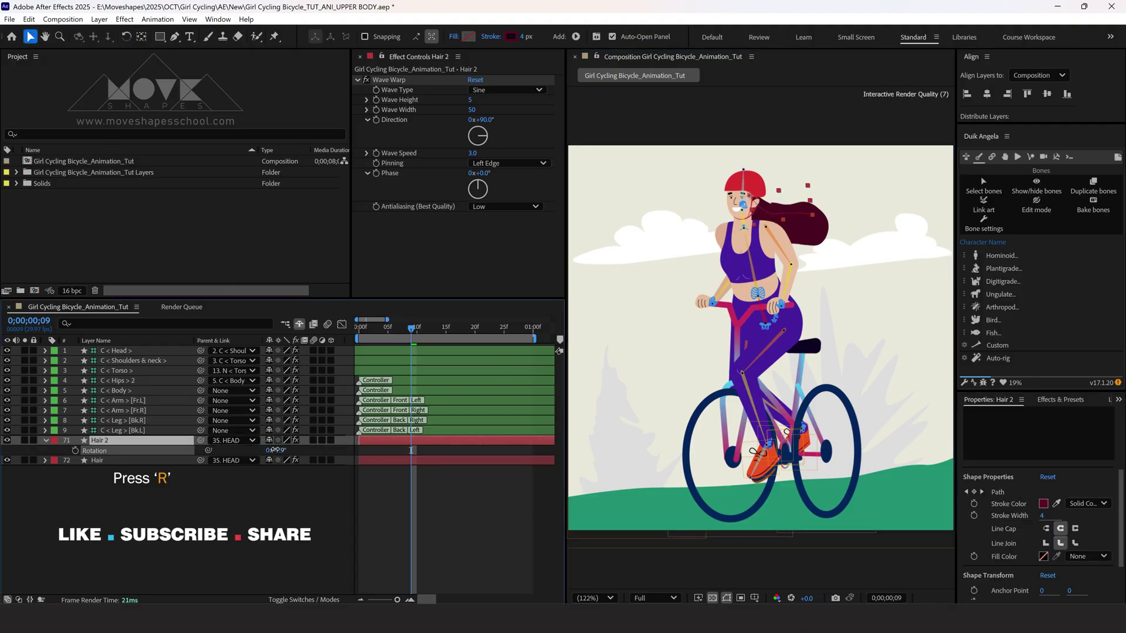
key("Page_Down")
key("Page_Down")
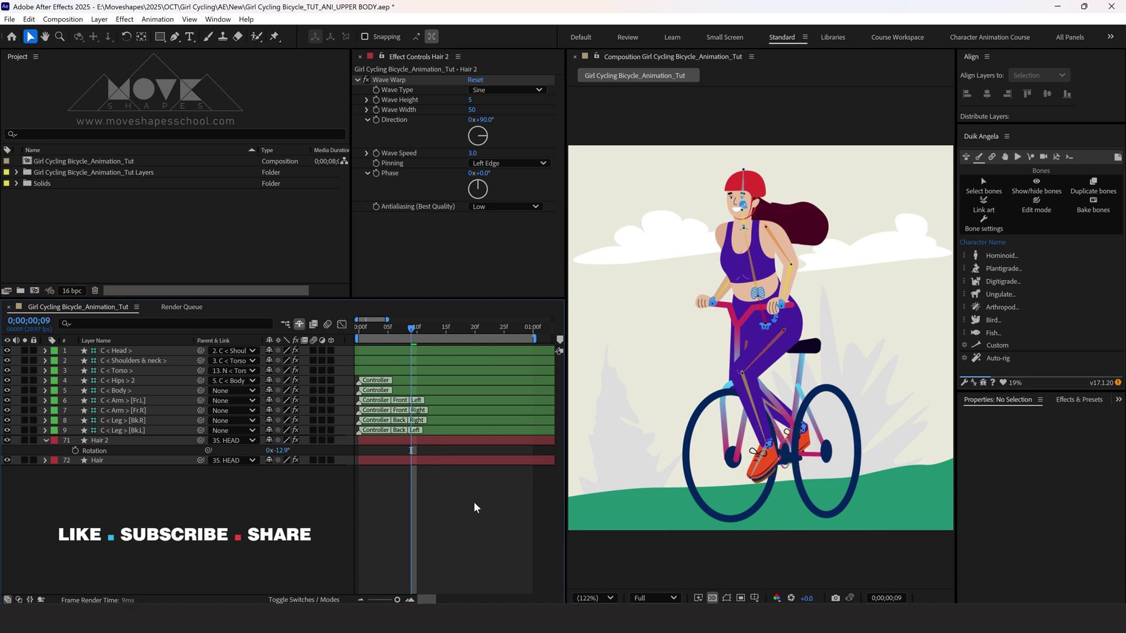
left_click(473, 100)
type("10")
key("Return")
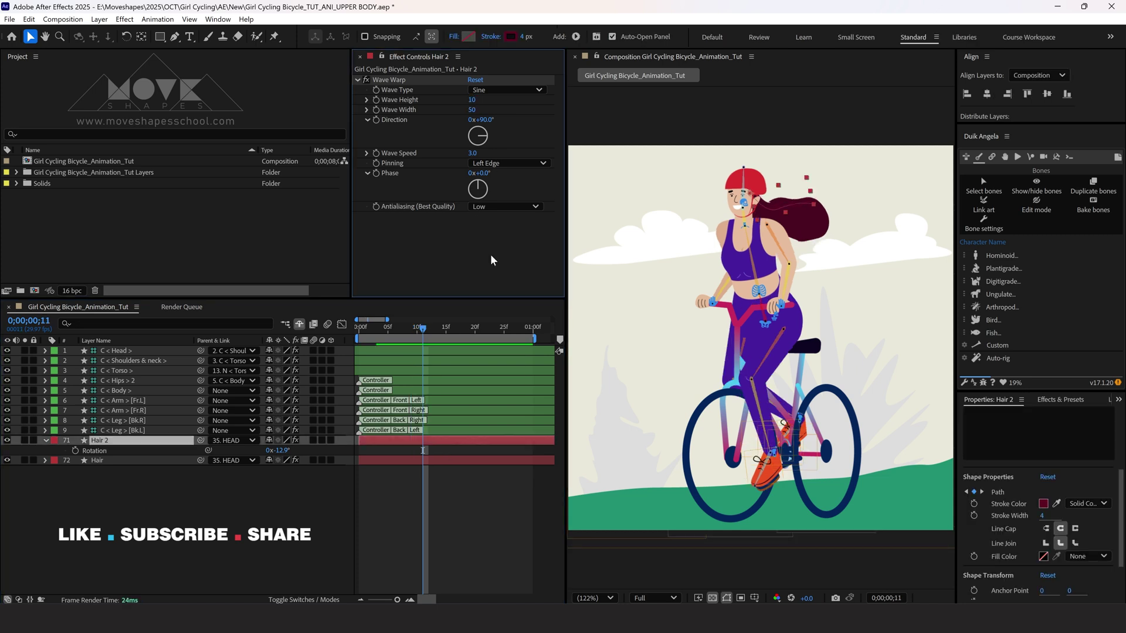
Set Hair 2's Wave Speed to 2.5 and Wave Width to 60
key("shift+Page_Up")
left_click(474, 153)
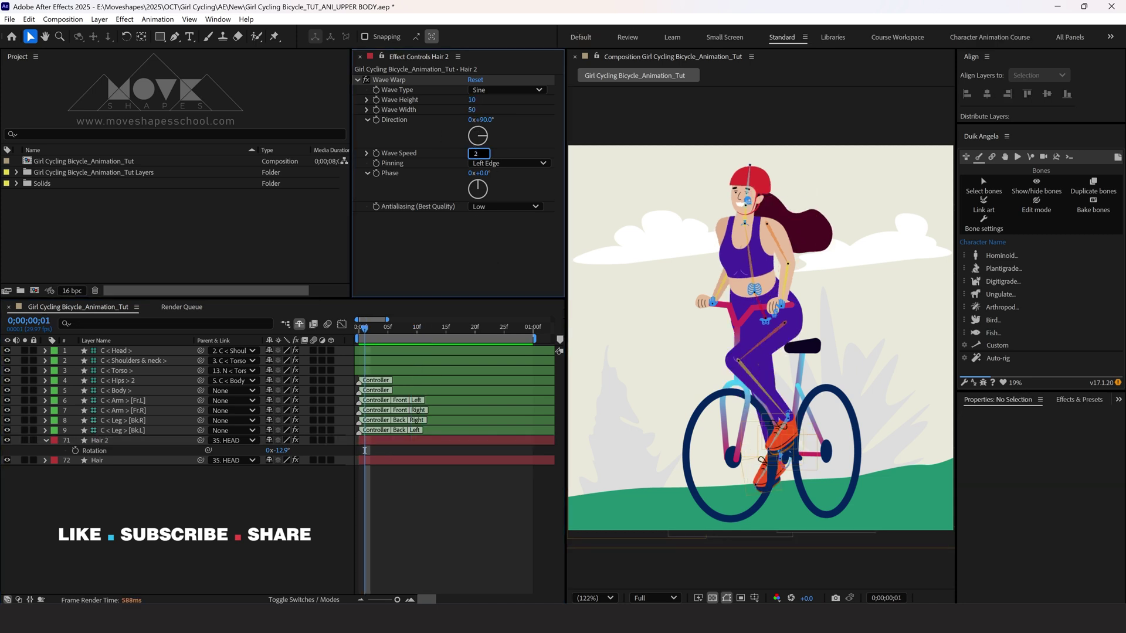
key("Return")
key("Page_Down")
key("Page_Down")
left_click(474, 110)
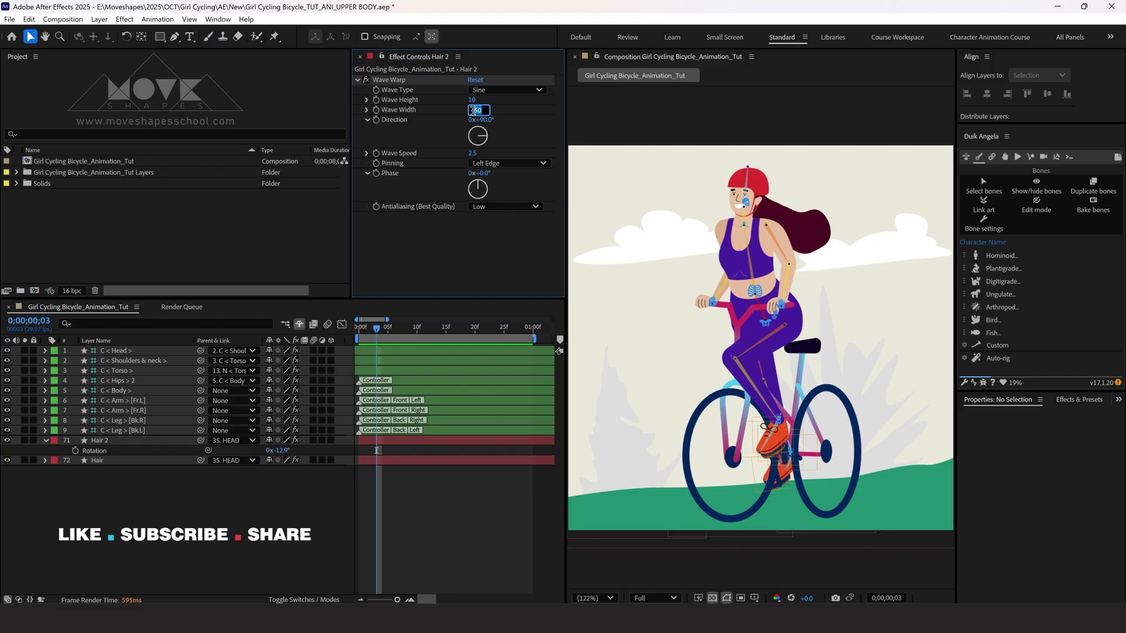
type("40")
key("Return")
left_click(456, 505)
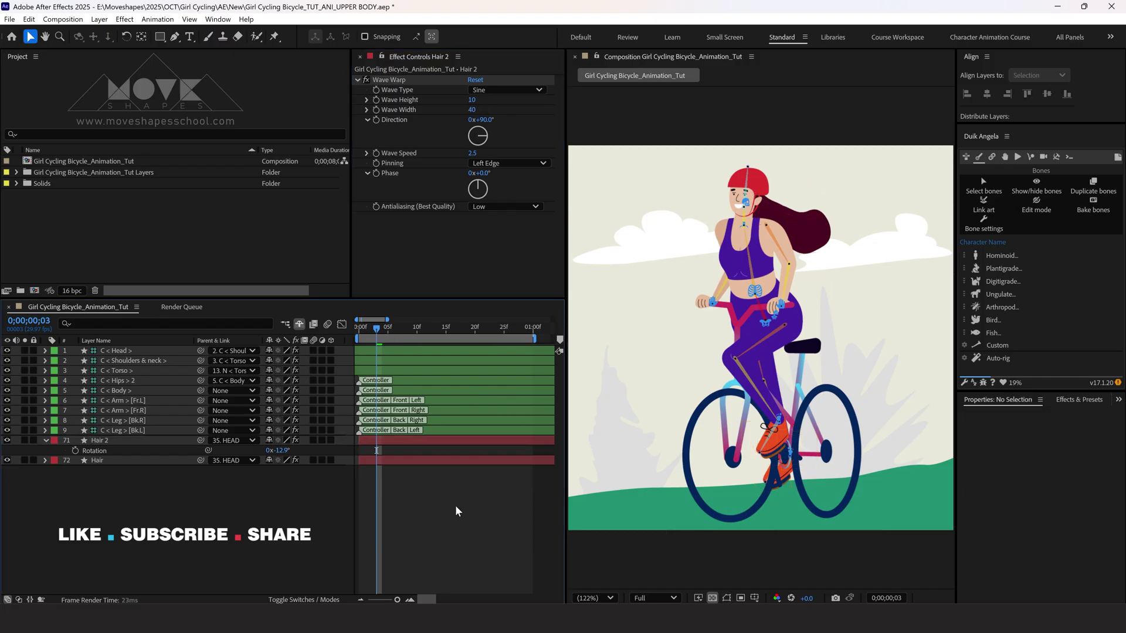
key("Page_Down")
key("Page_Down")
key("Page_Down")
key("Page_Down")
key("Page_Down")
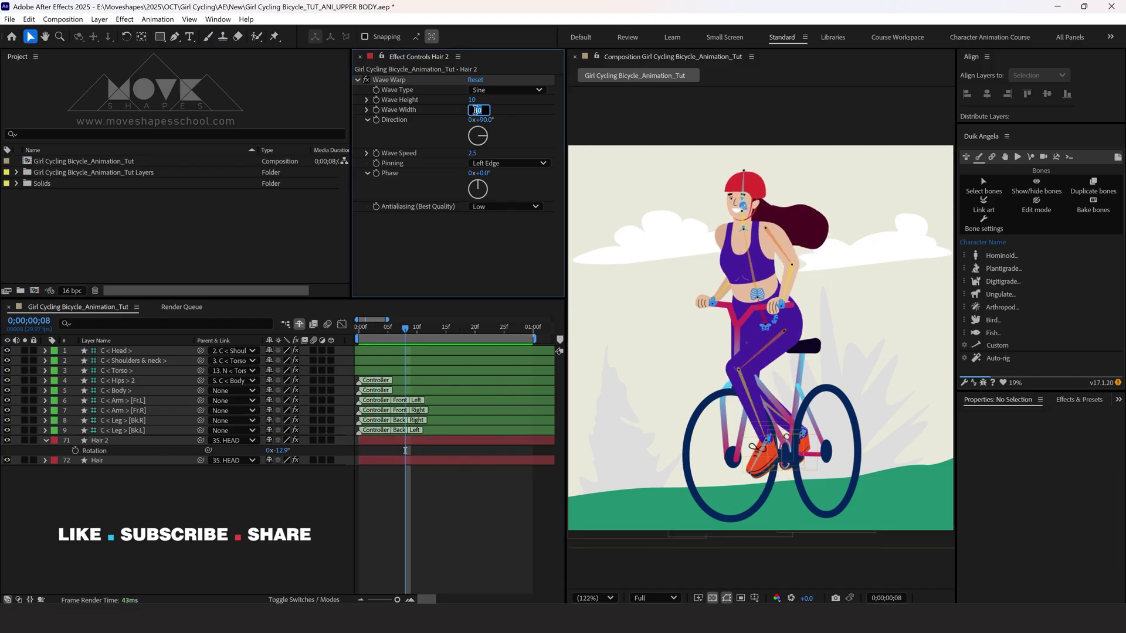
left_click_drag(475, 111, 486, 111)
left_click(503, 516)
Rotate Hair 2 to about -27.9° and preview the result
left_click(176, 441)
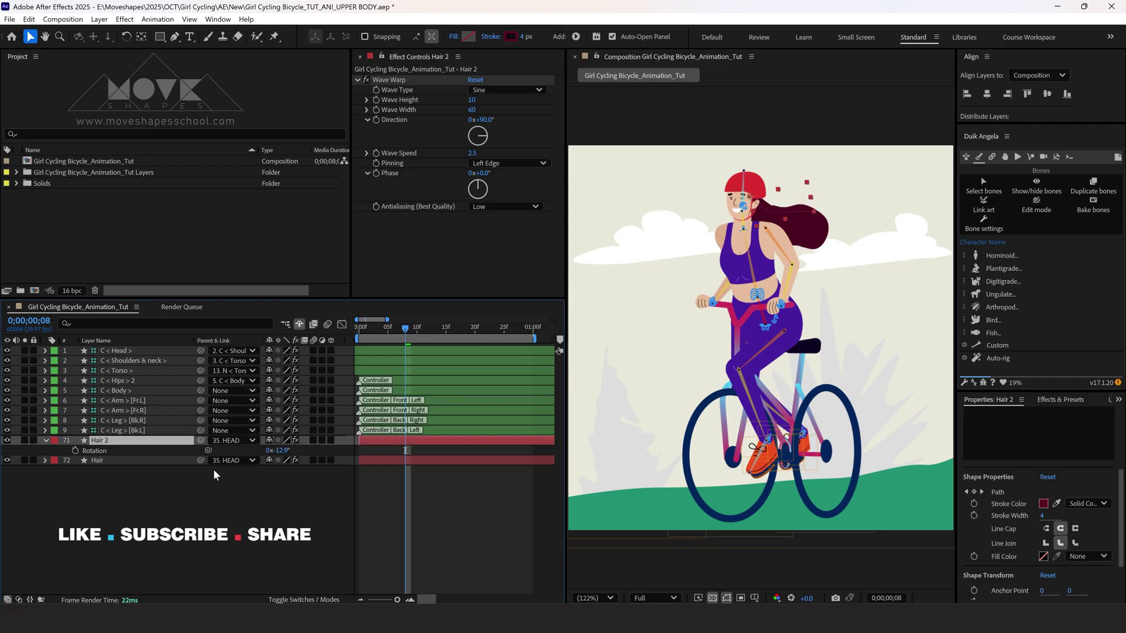
left_click_drag(282, 450, 270, 450)
left_click(420, 499)
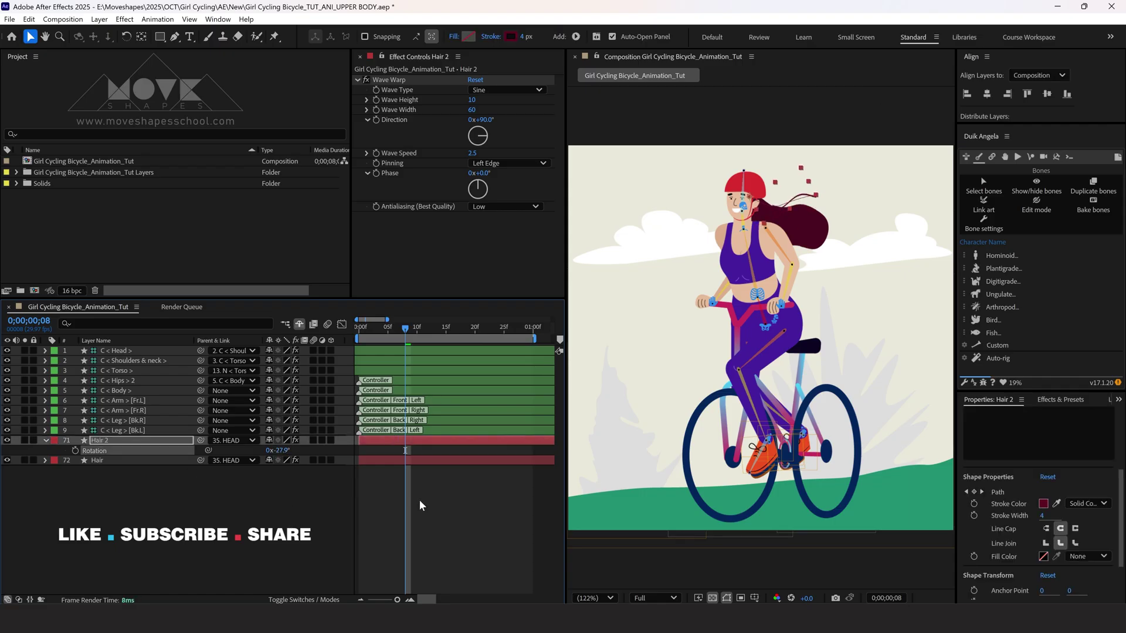
key("space")
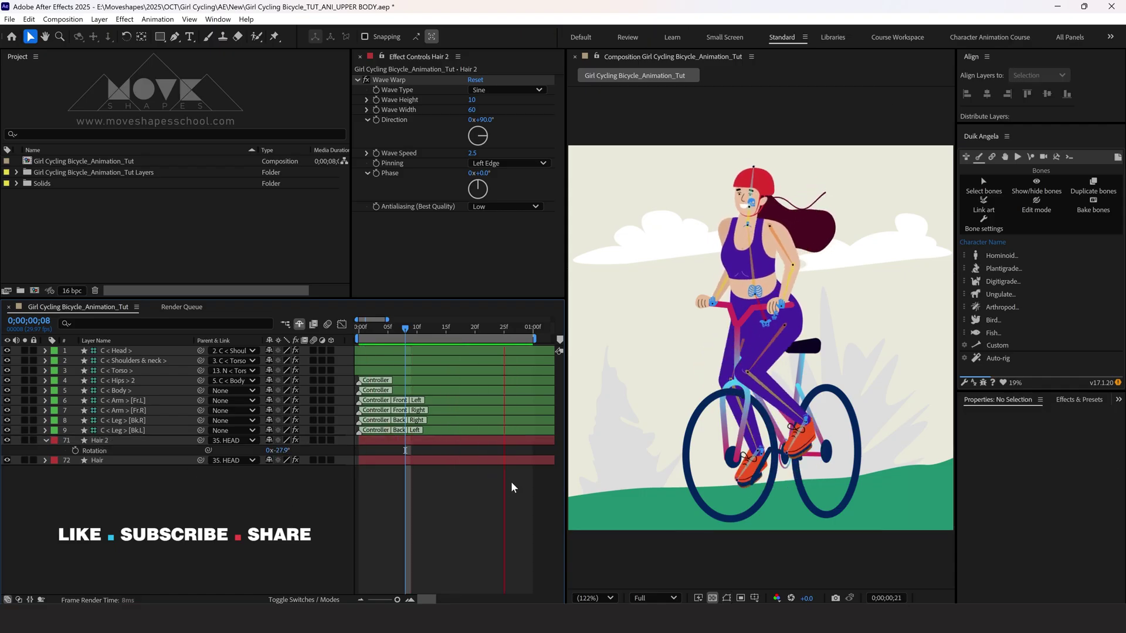
left_click(455, 441)
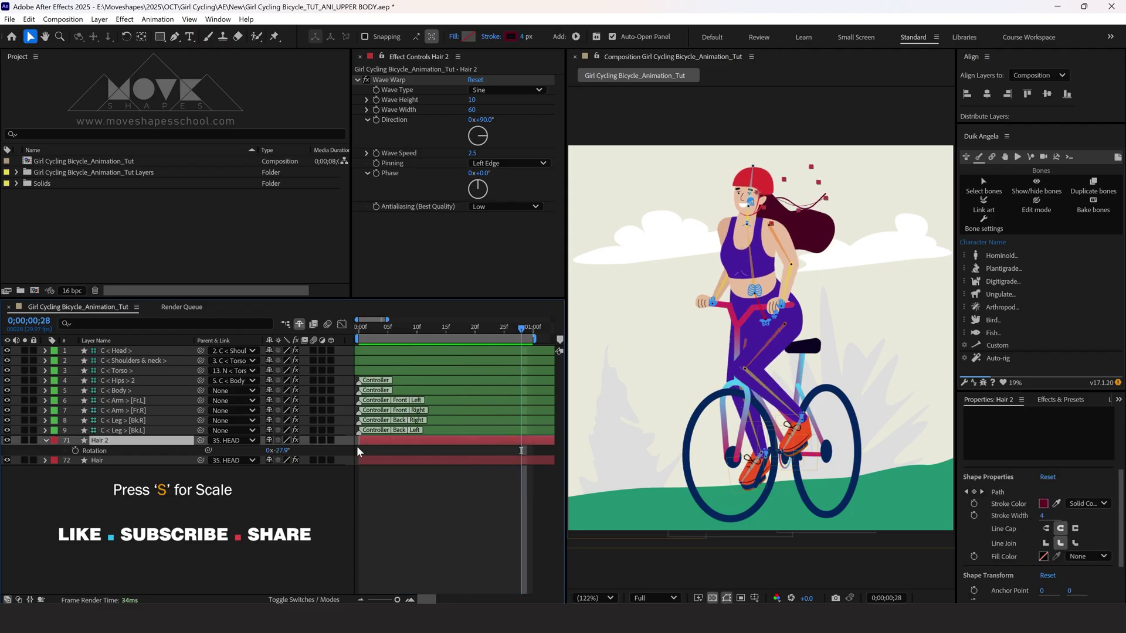
Flip Hair 2 with -100% scale, rotate it to 162.1°, and preview
key("s")
left_click(314, 515)
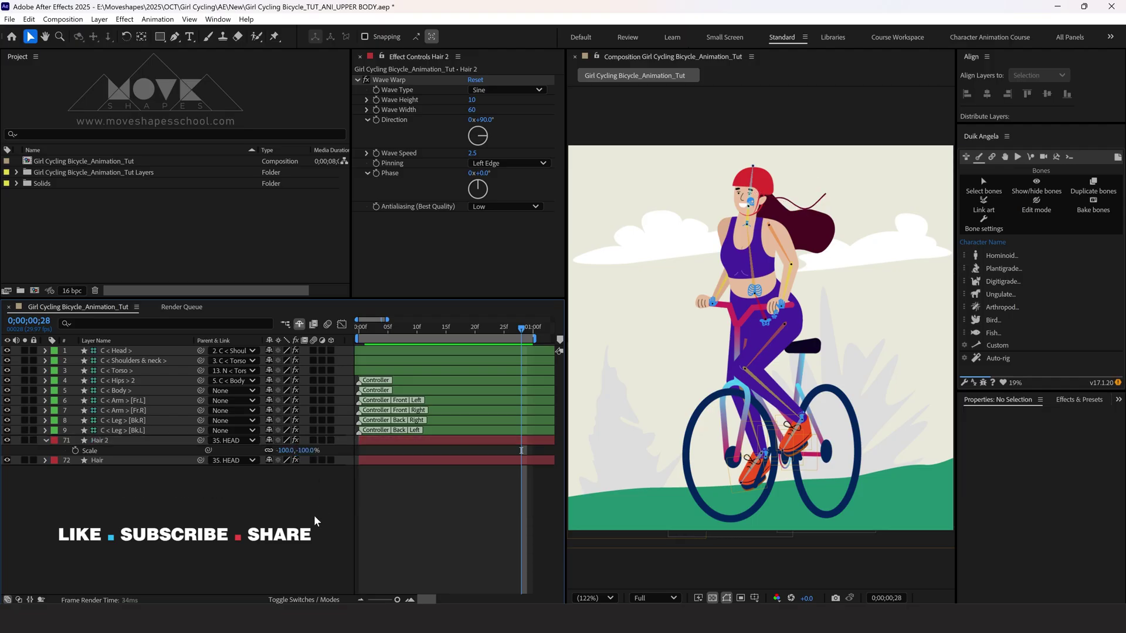
left_click(367, 442)
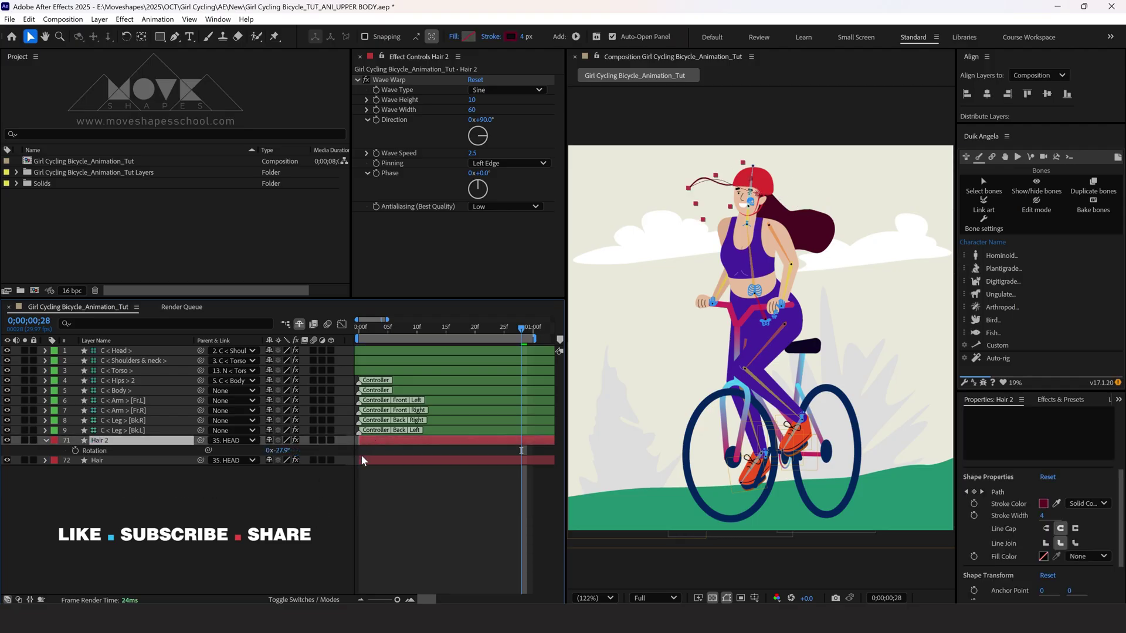
left_click_drag(279, 450, 408, 468)
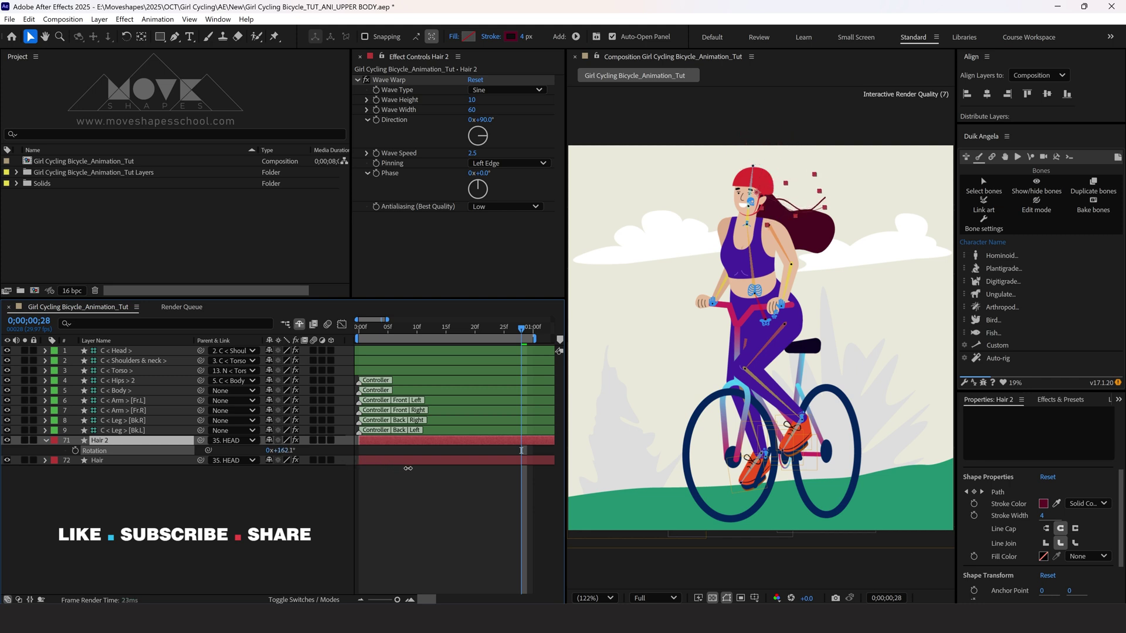
left_click(427, 494)
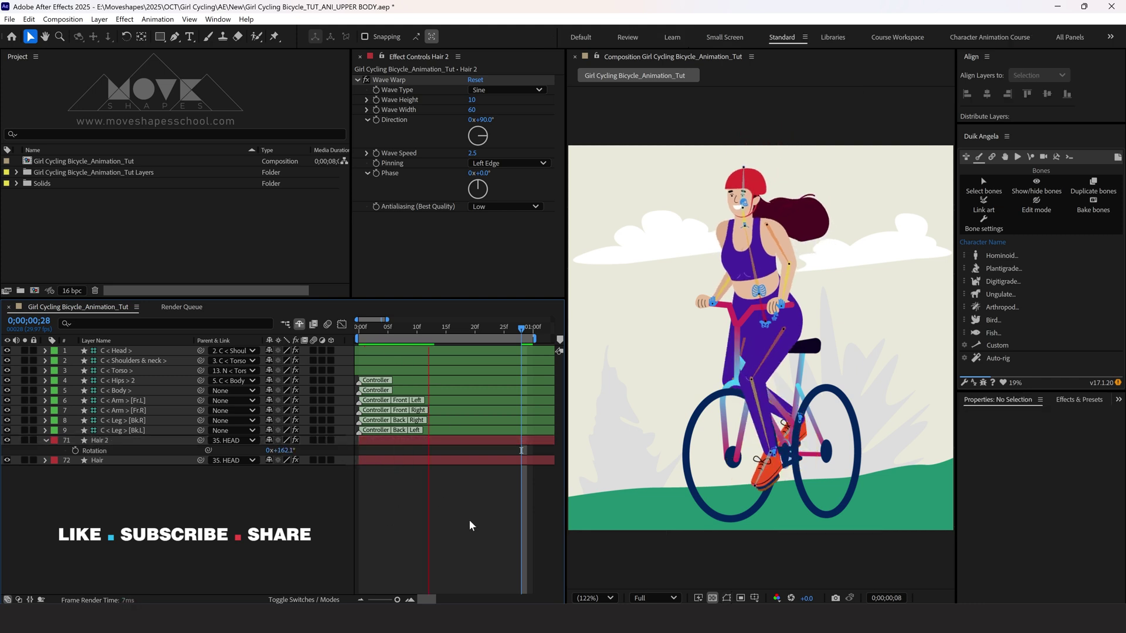
left_click(493, 122)
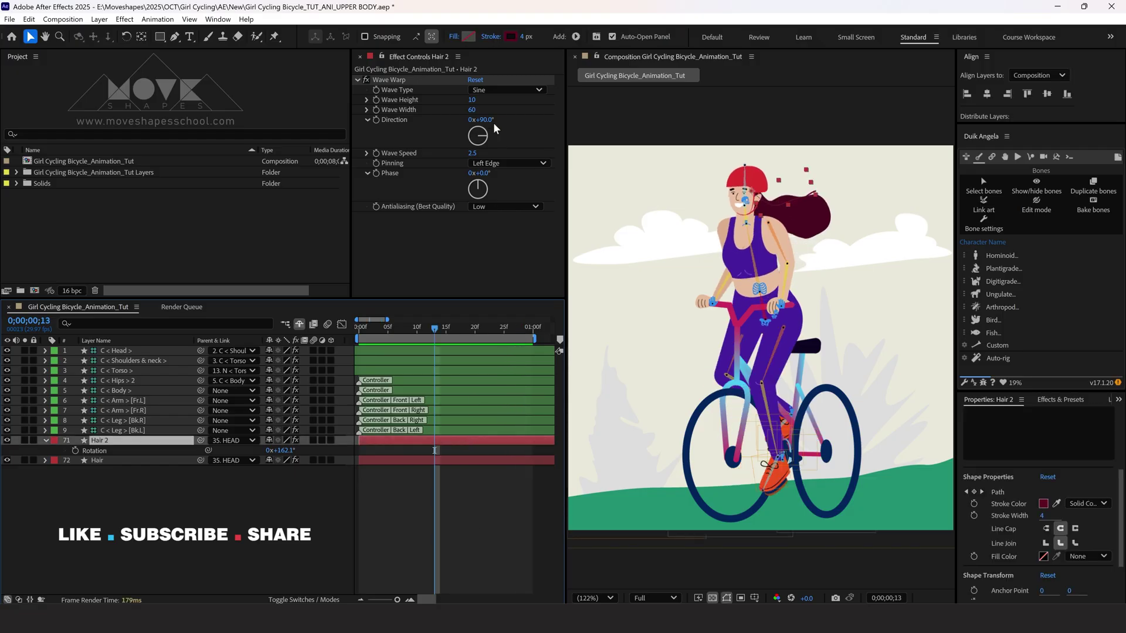
left_click(483, 504)
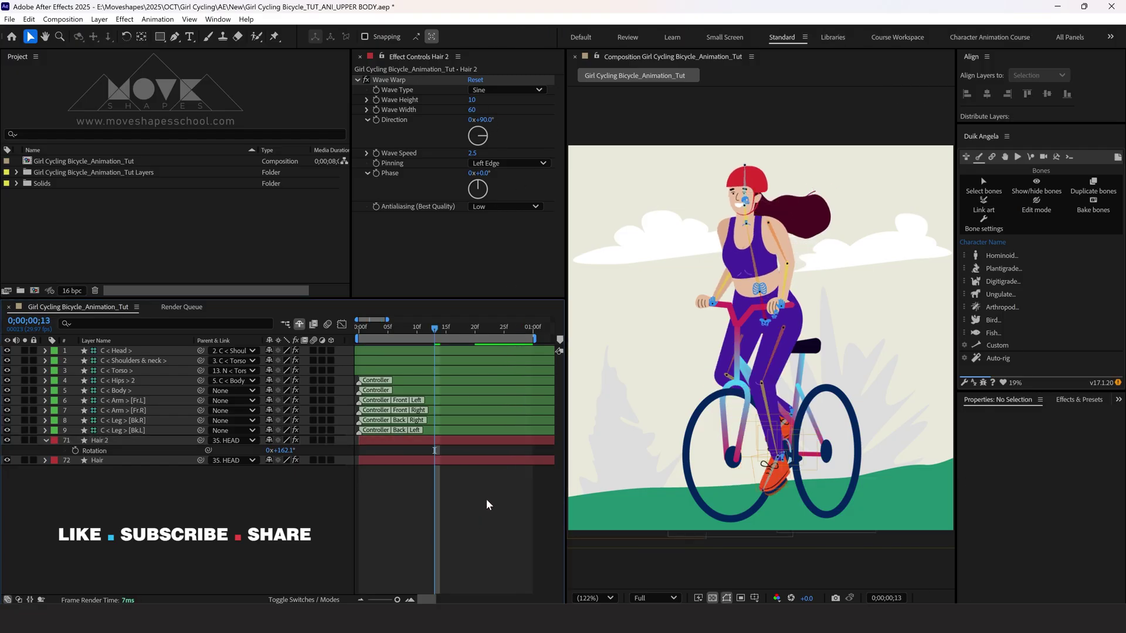
left_click(424, 440)
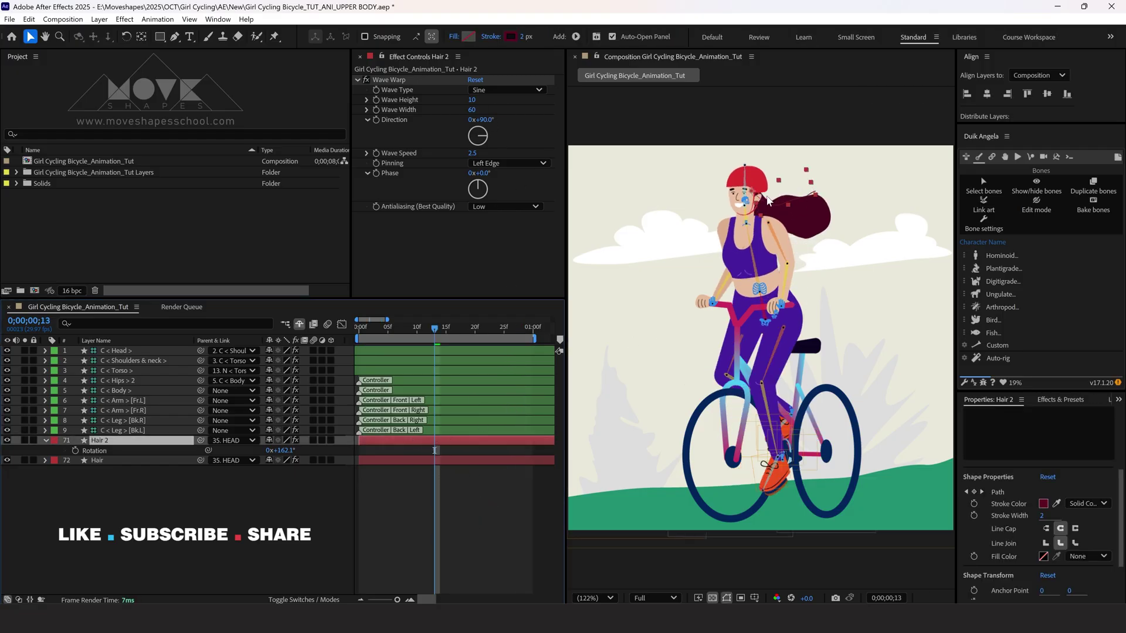
left_click(475, 497)
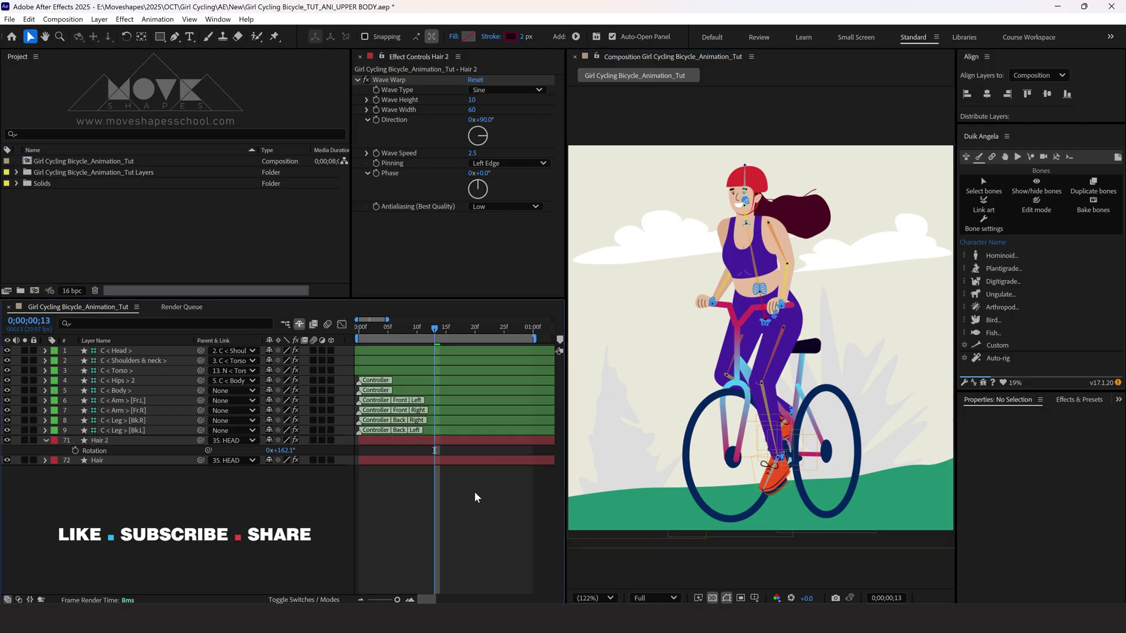
key("space")
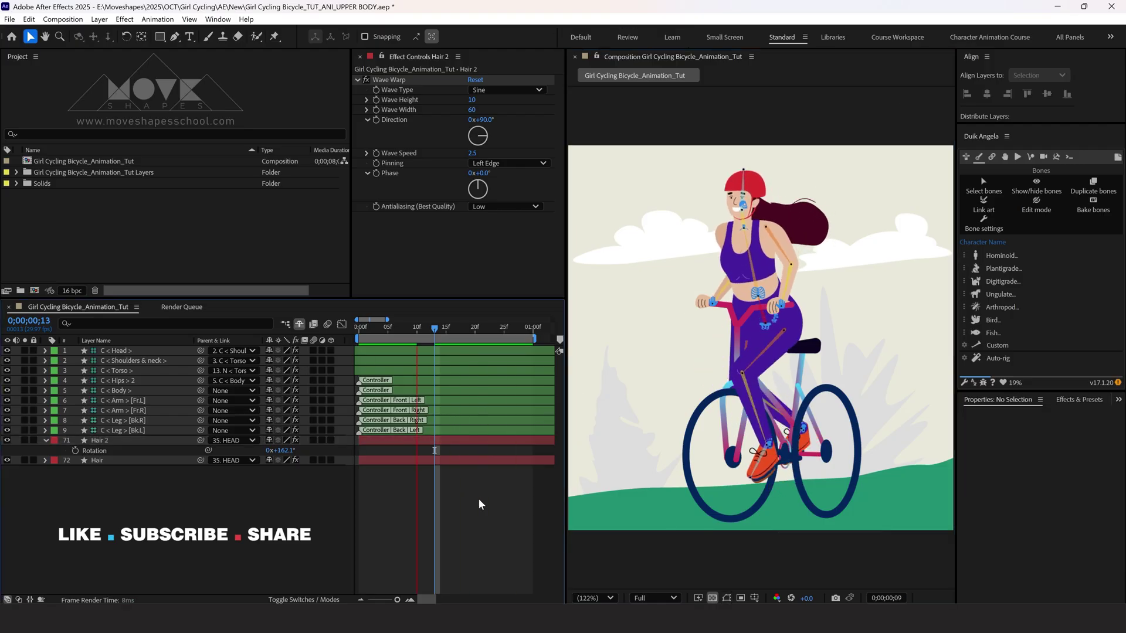
left_click(409, 440)
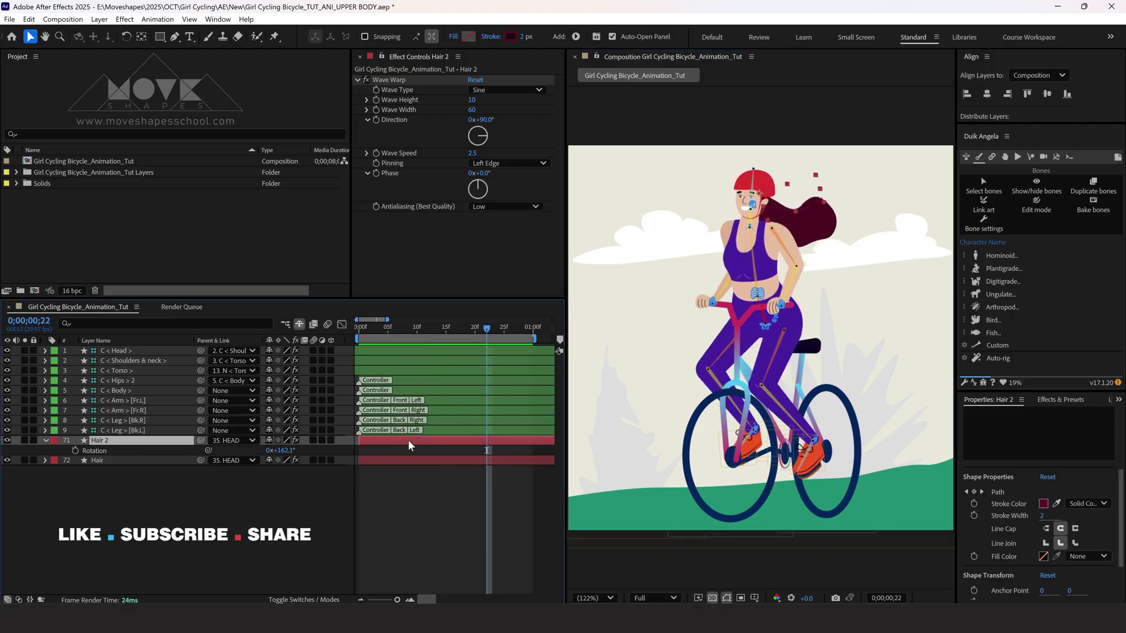
Duplicate Hair 2 into a new Hair 3 layer and scale it to -114%
key("ctrl+d")
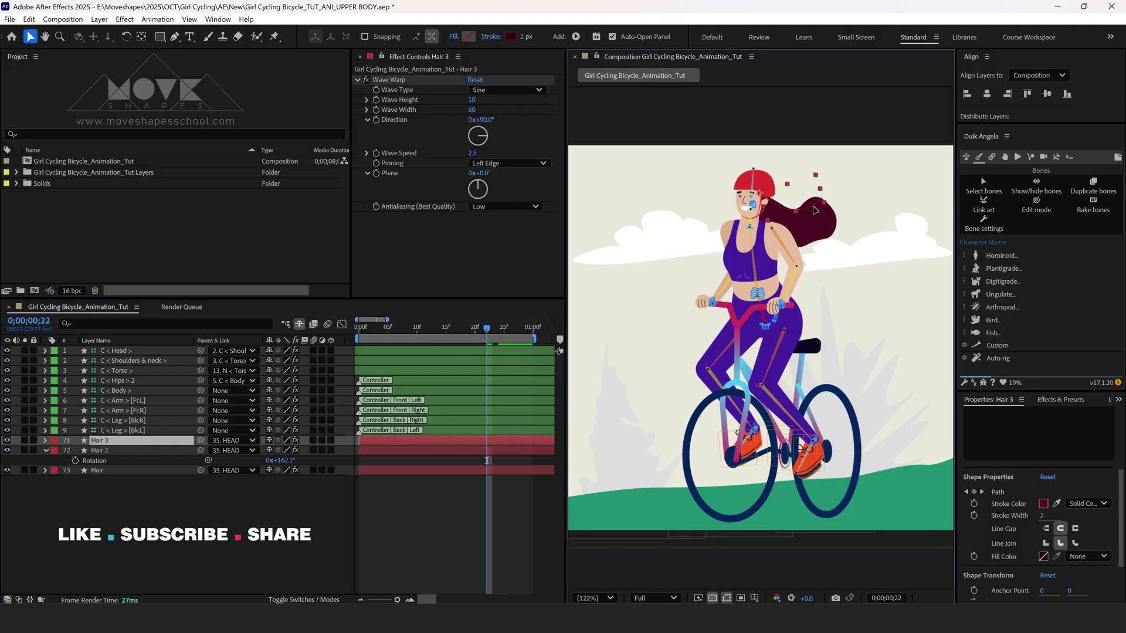
key("Return")
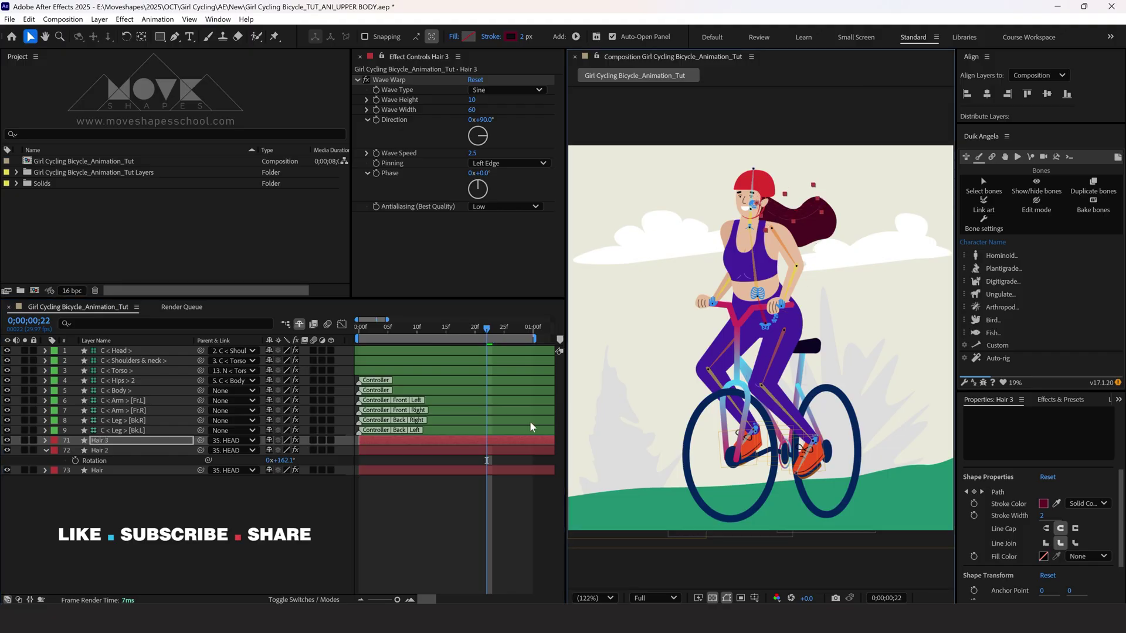
key("r")
key("s")
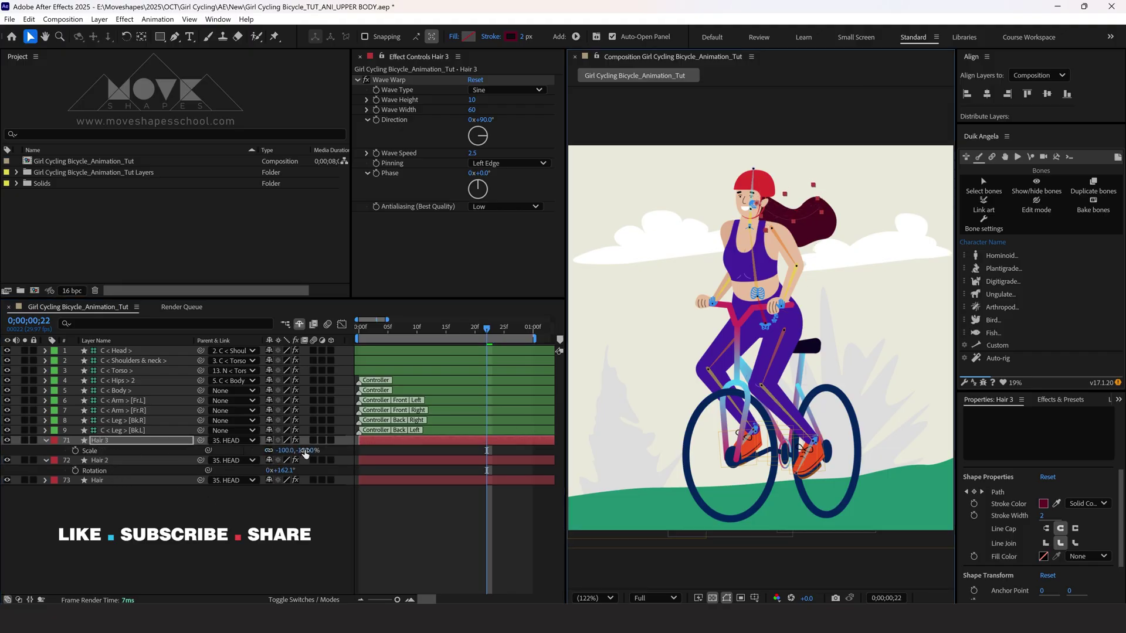
left_click_drag(304, 450, 307, 451)
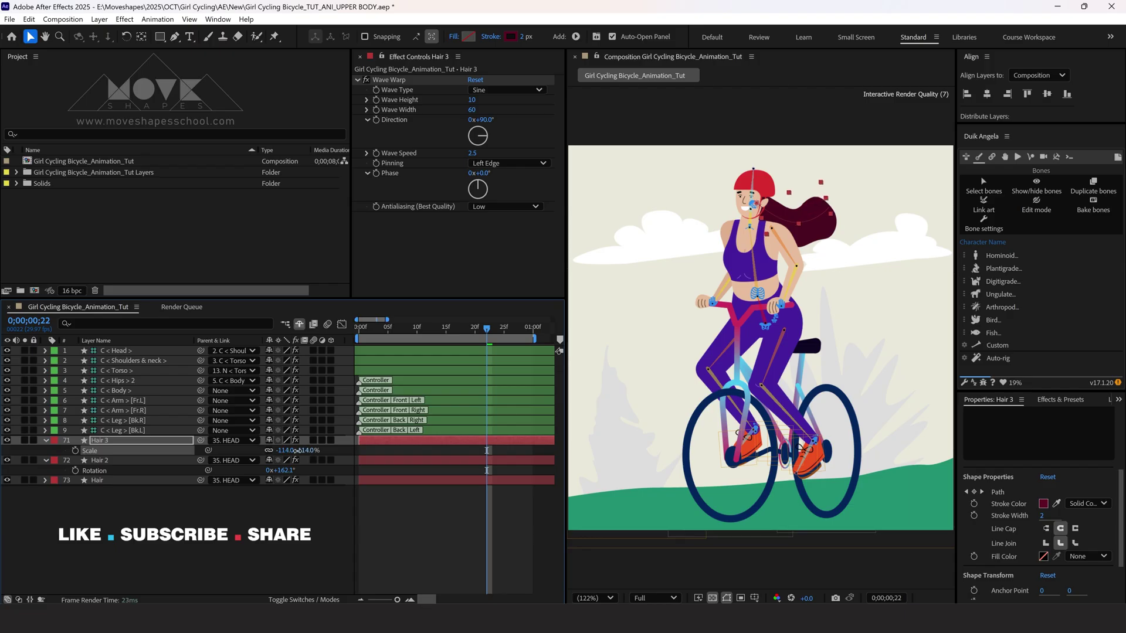
Set Hair 3's Wave Warp width to 70 and wave speed to 3.5
left_click(369, 443)
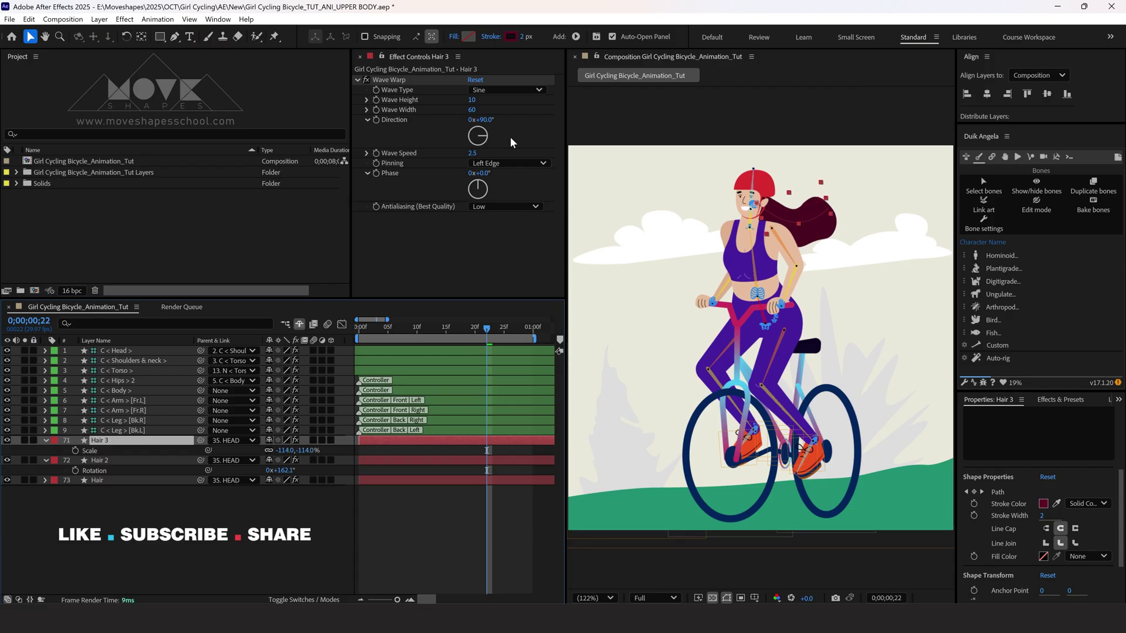
left_click(473, 109)
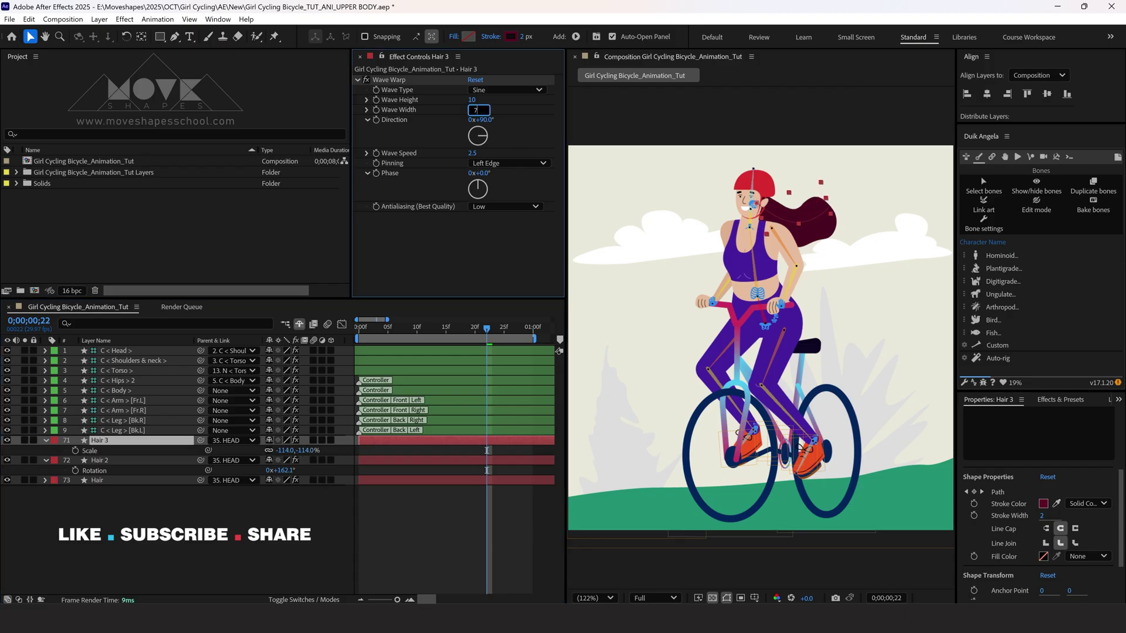
type("0")
key("Return")
type("3.5")
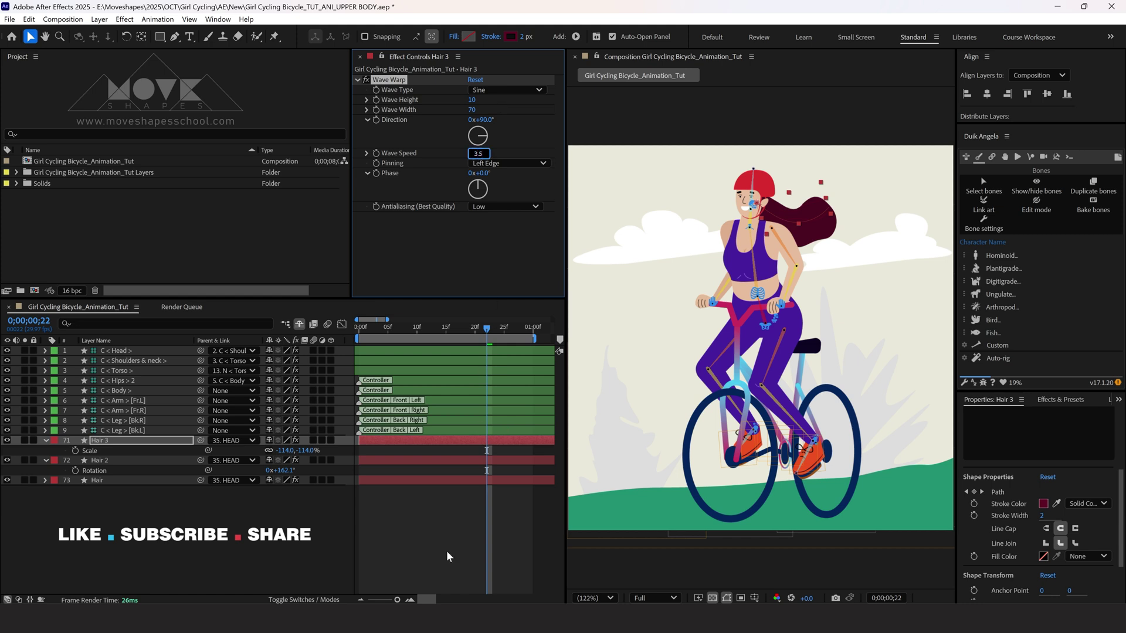
left_click(458, 516)
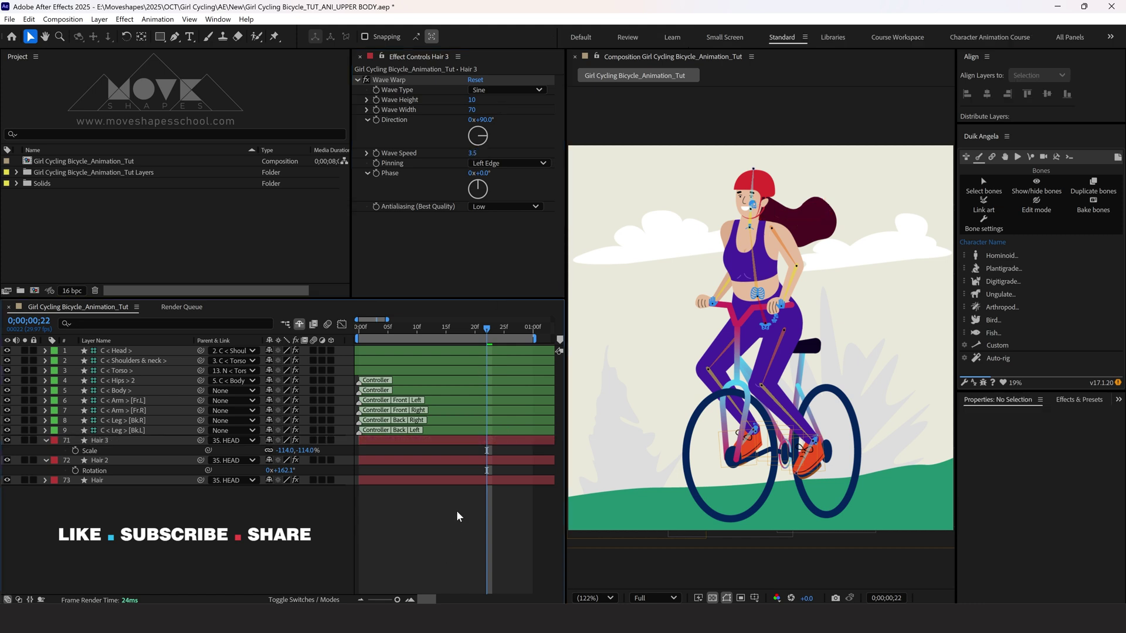
left_click(45, 441)
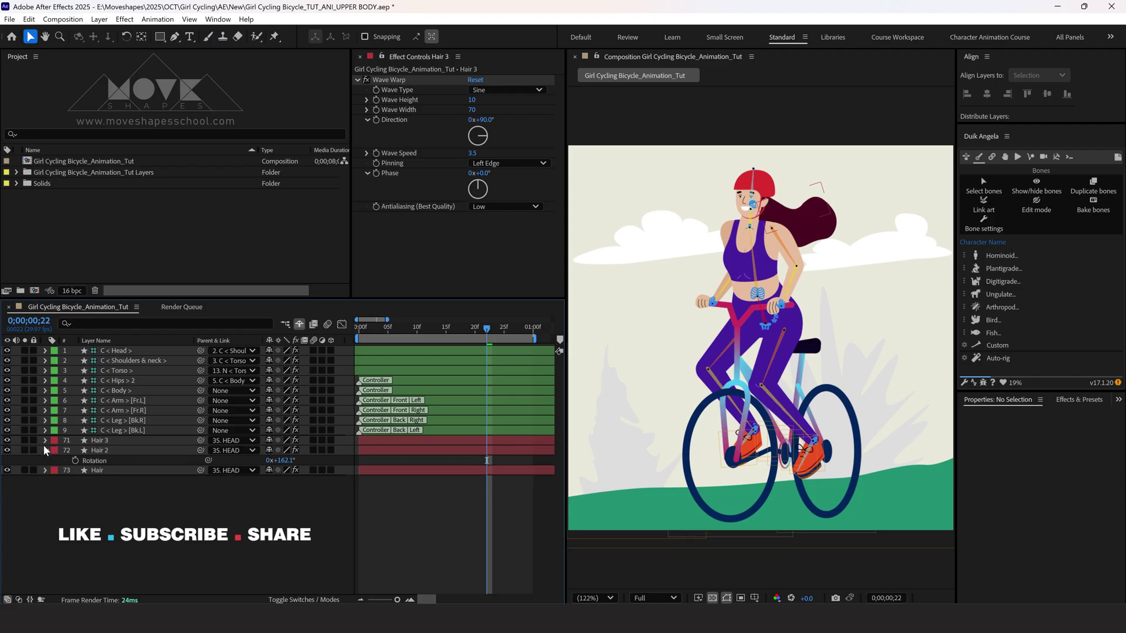
left_click(45, 450)
left_click(93, 441)
Give Hair 3's stroke the dark red colour 5E0724
left_click(511, 36)
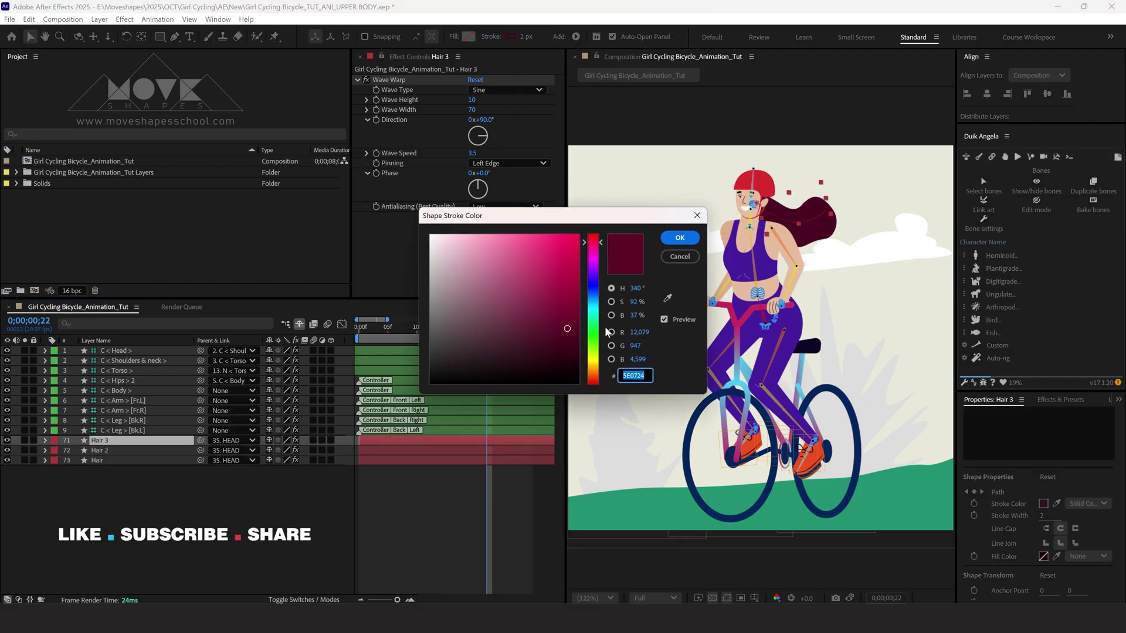
left_click(679, 238)
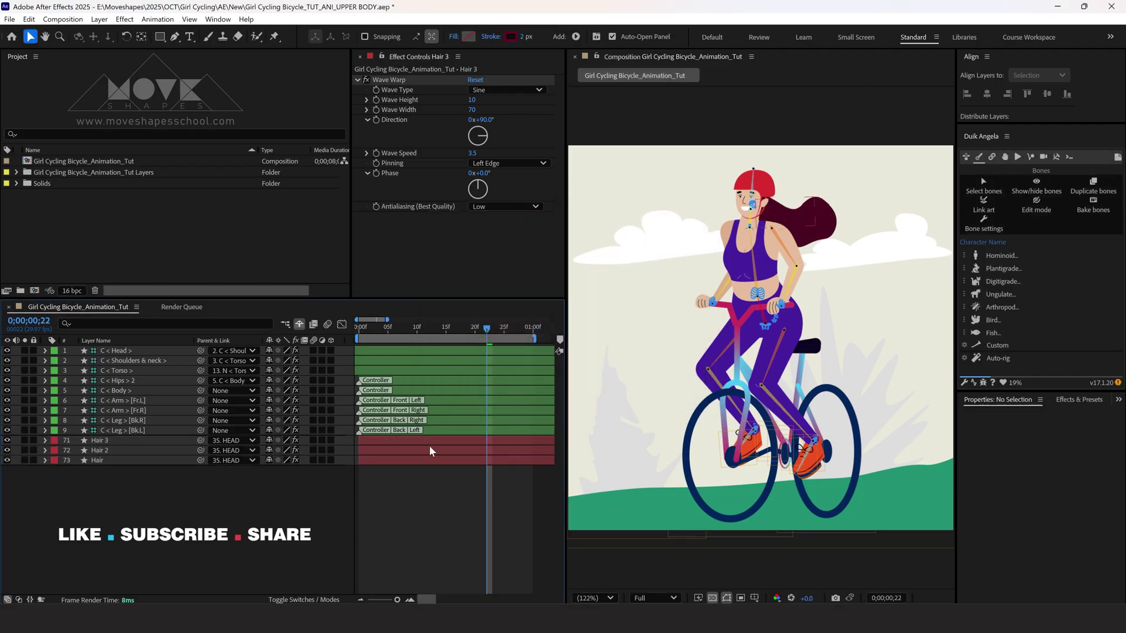
left_click(460, 504)
Preview the ride and check all three waving hair strands together
key("space")
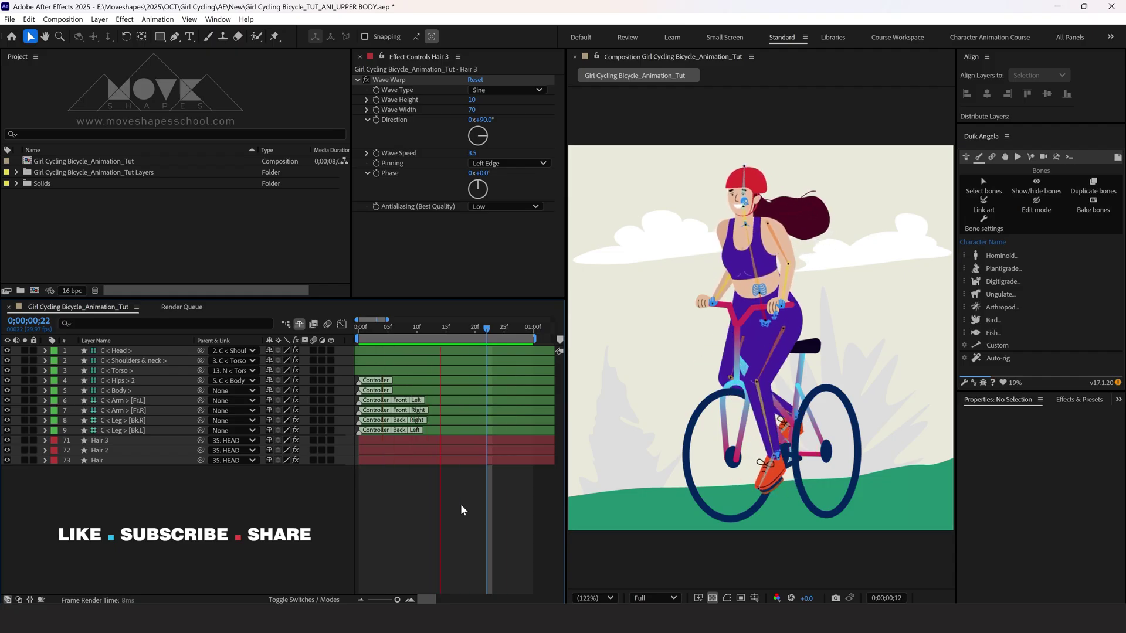
left_click(124, 459)
left_click(124, 440, "shift")
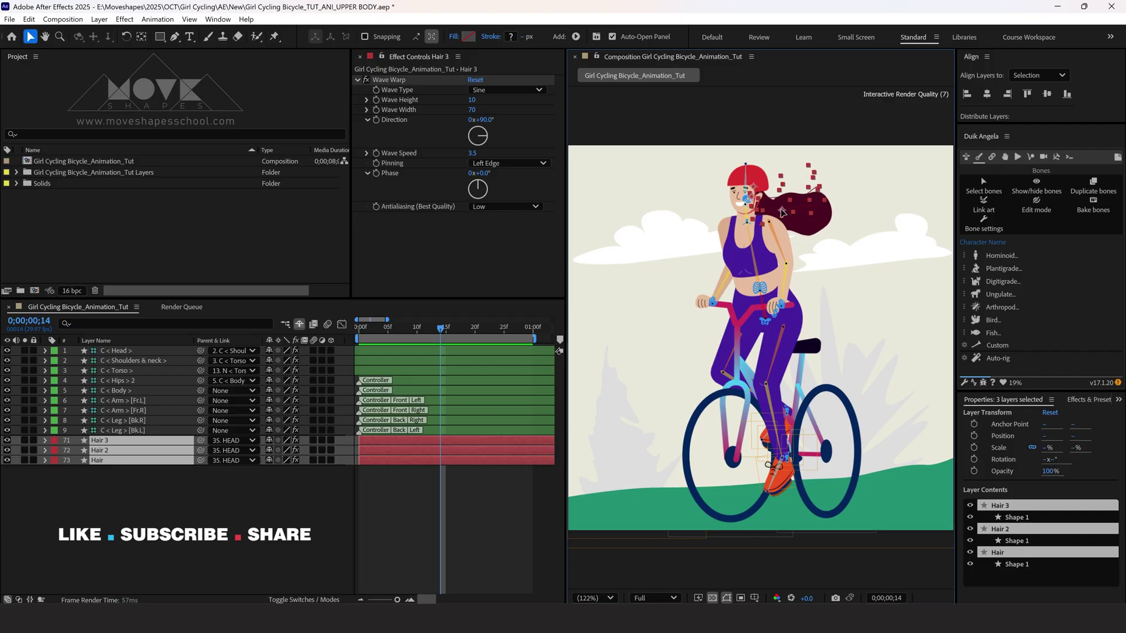
left_click(470, 518)
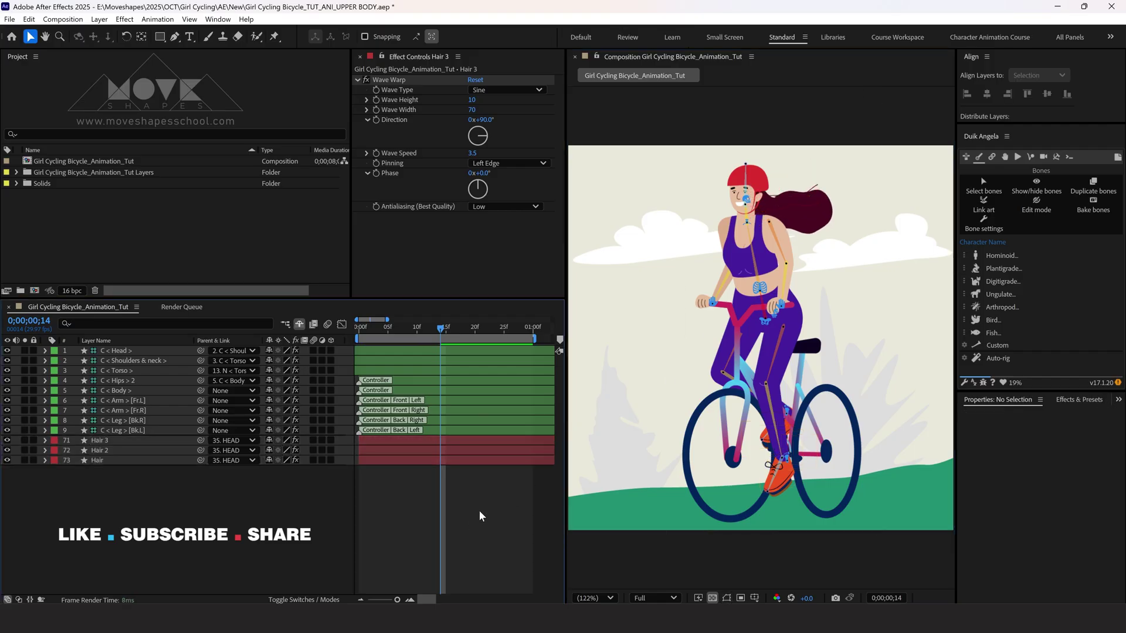